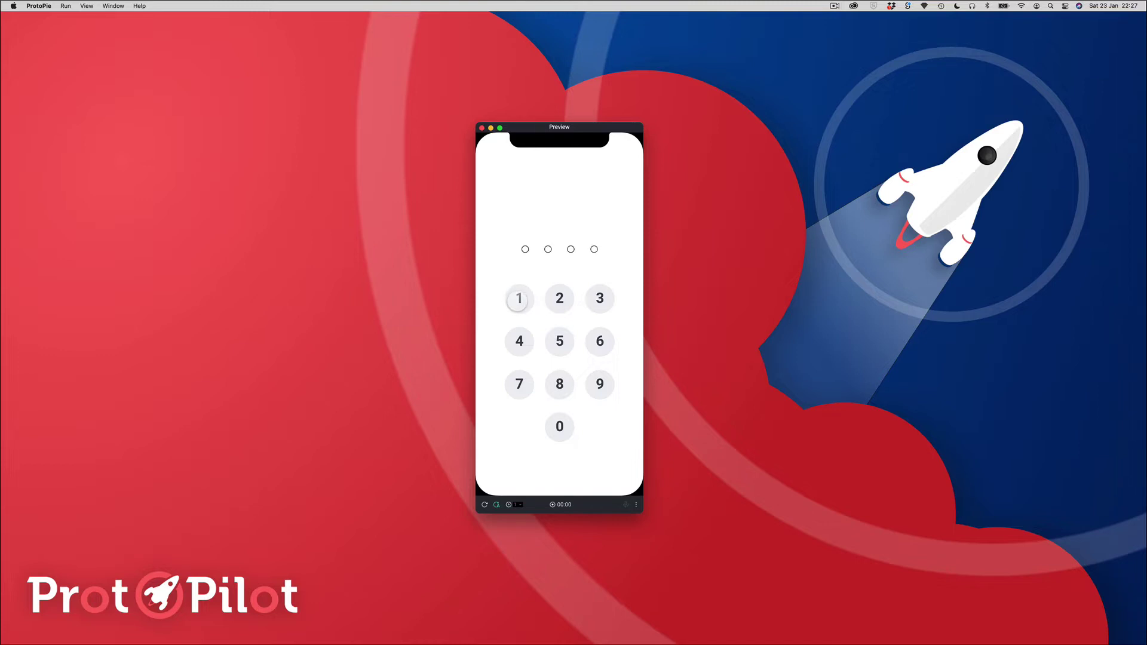
- Enter the PIN 1, 2, 3, 4 on the preview keypad to fill all four dots
click(518, 298)
click(560, 299)
click(604, 302)
click(516, 341)
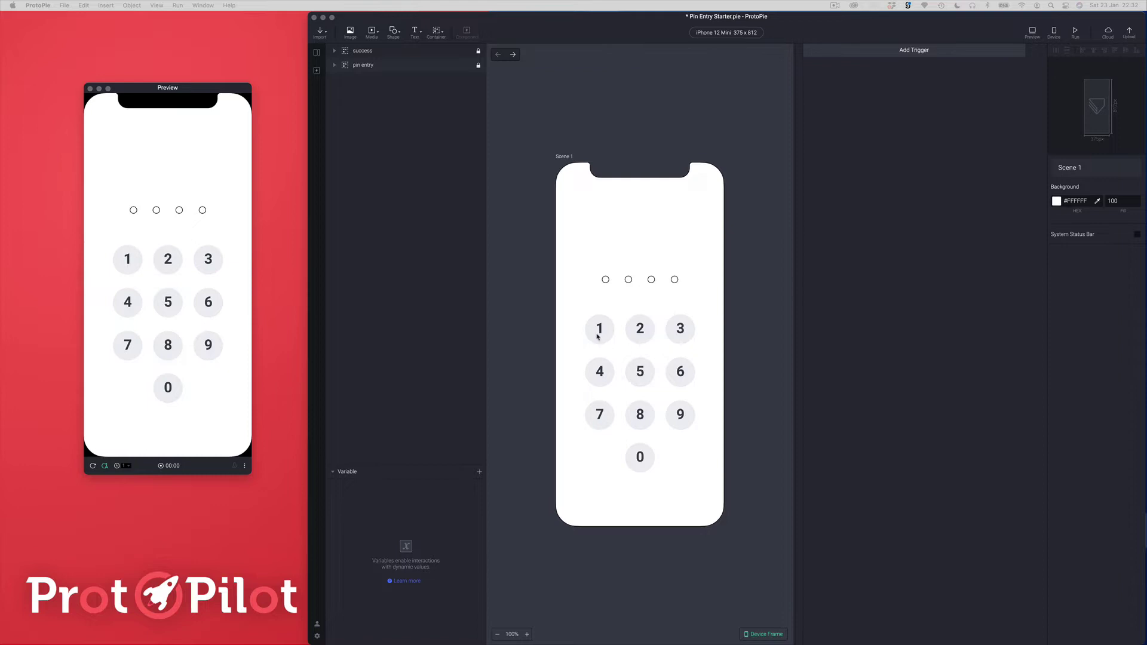
- Open the button component from the Components library and select its button layer
click(318, 72)
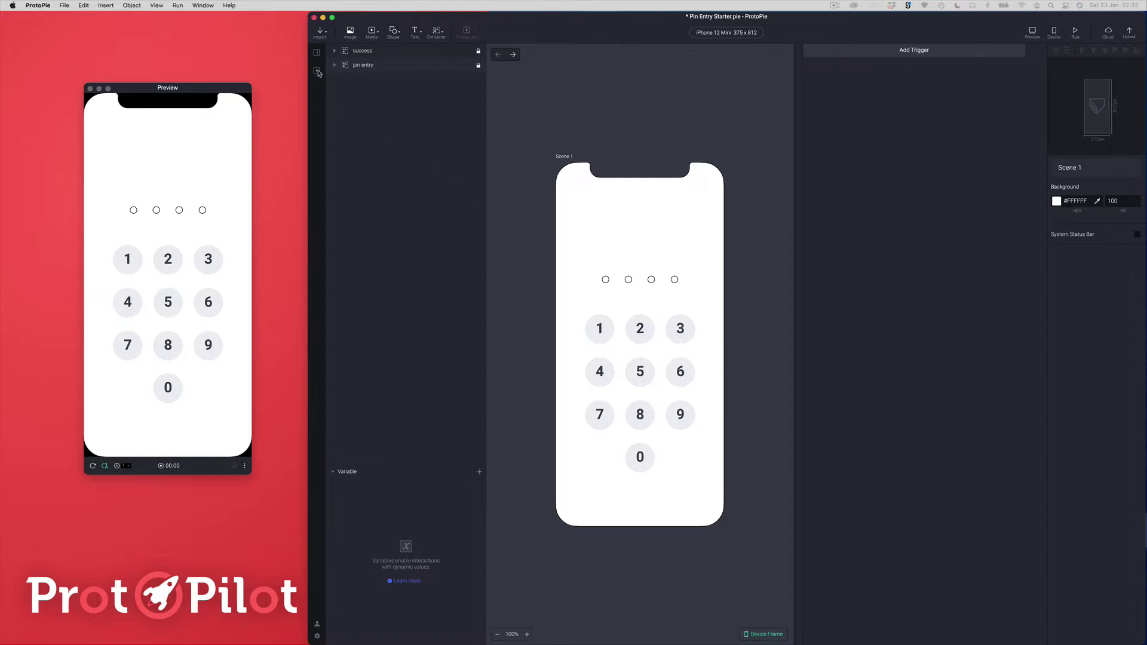
click(319, 72)
click(319, 72)
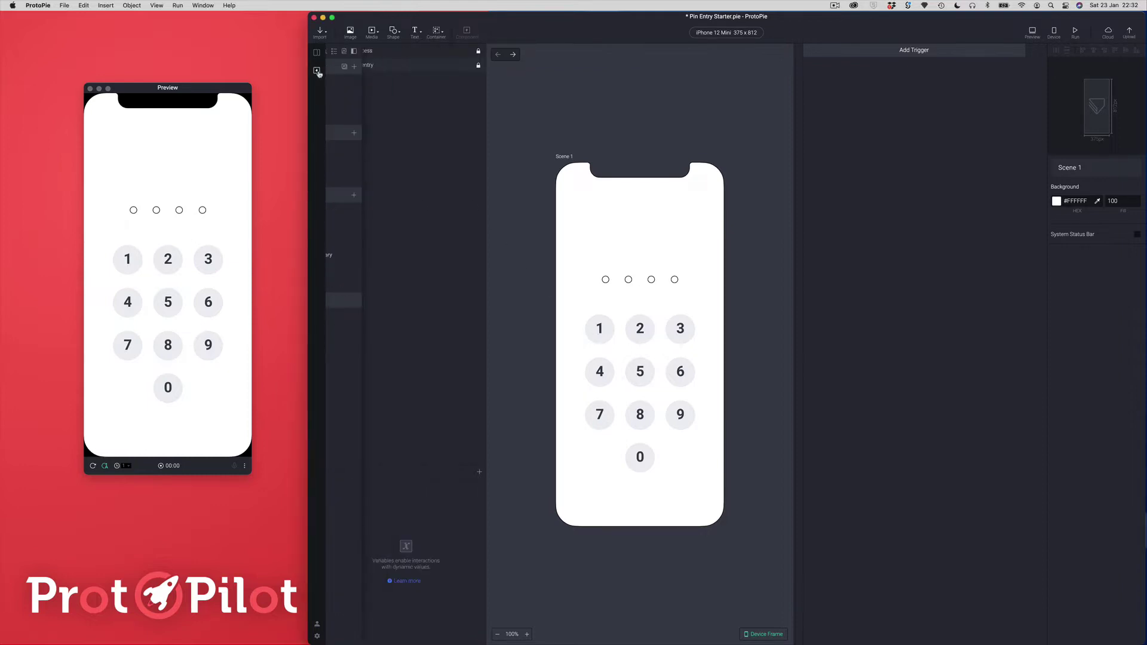
click(319, 72)
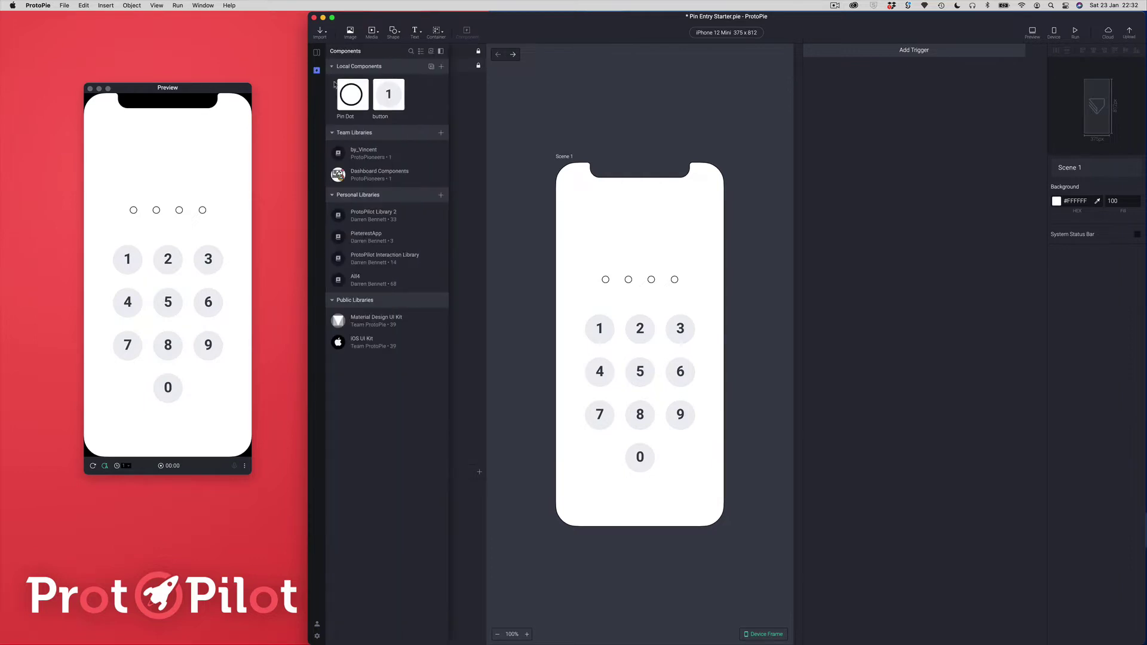
double_click(390, 106)
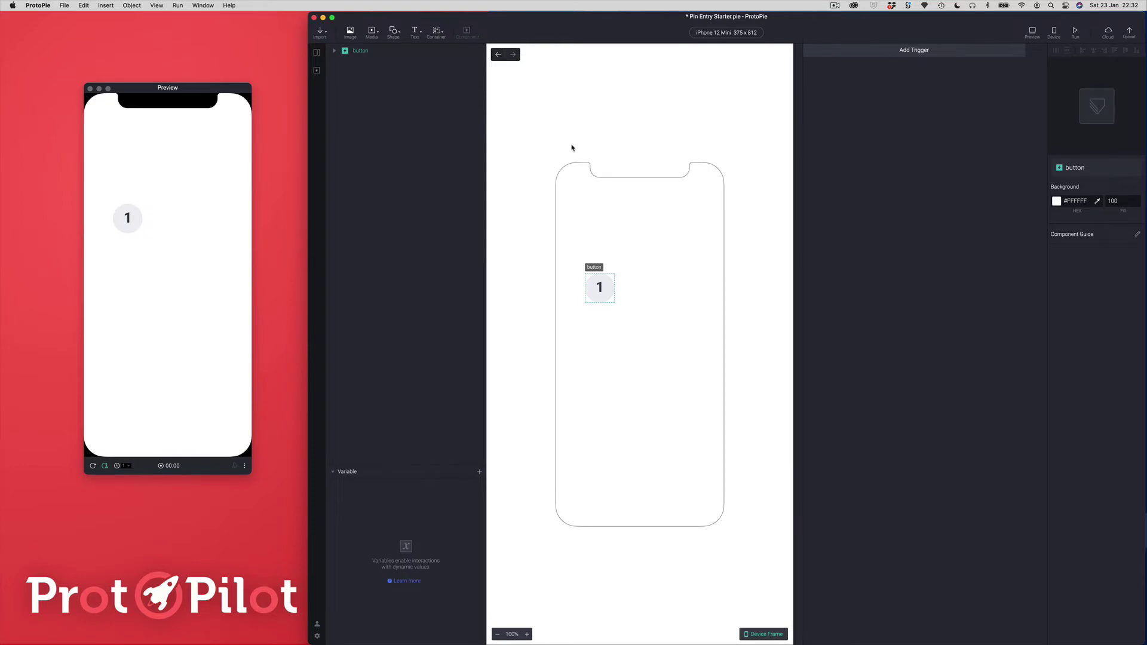
click(348, 54)
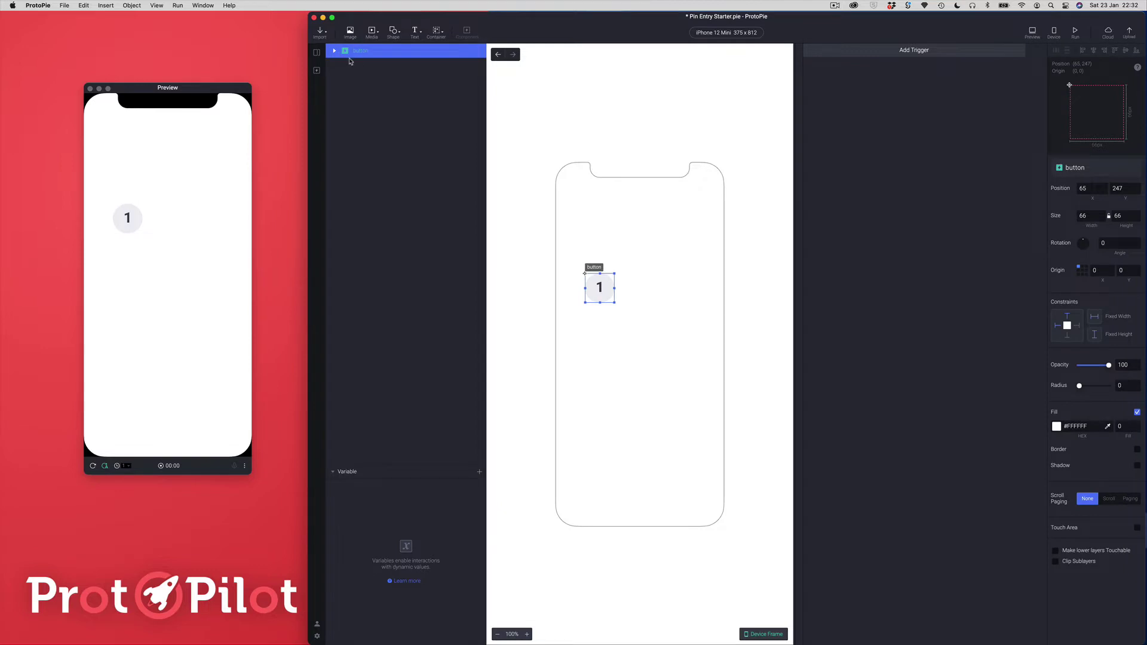
- Give the button layer a Tap trigger with a Send response
click(865, 52)
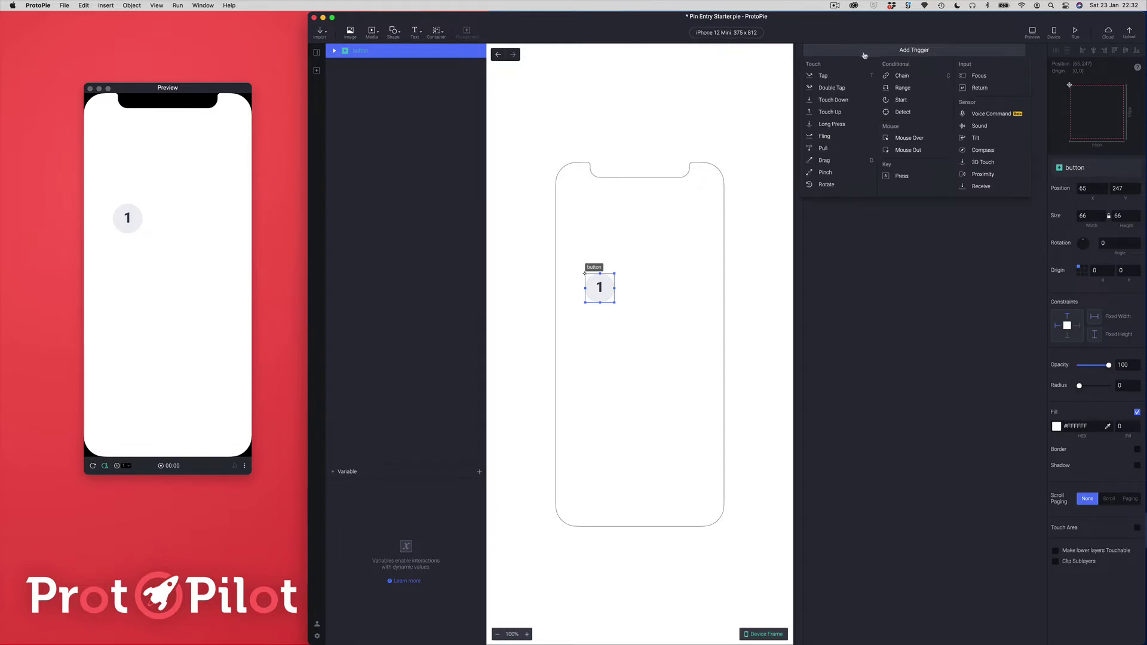
click(821, 76)
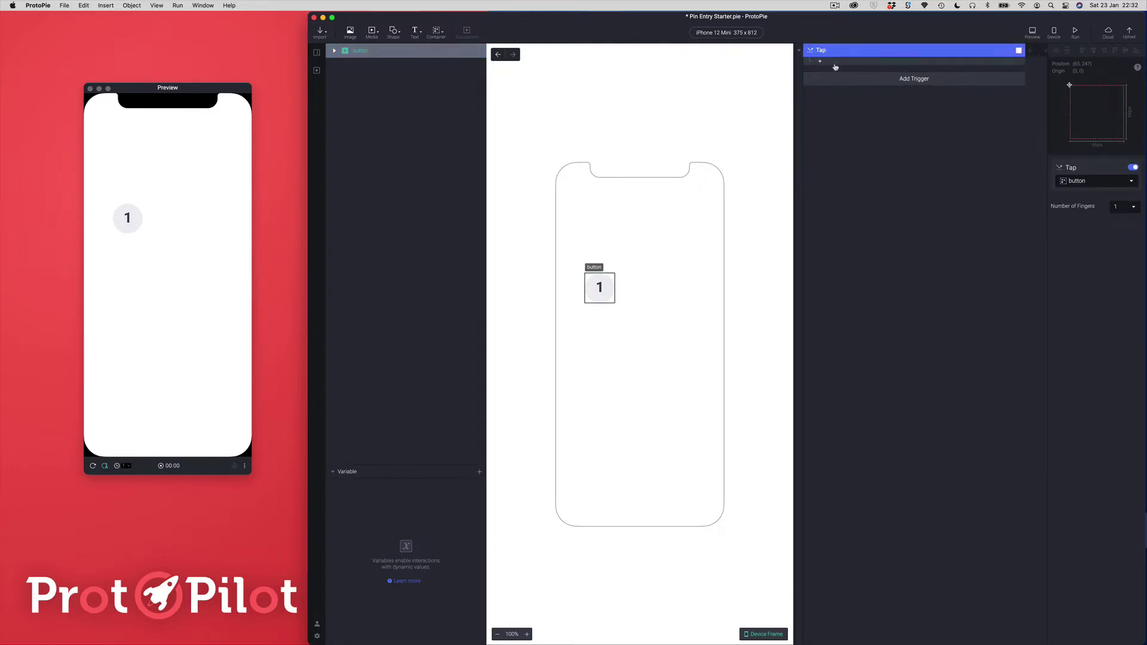
click(836, 63)
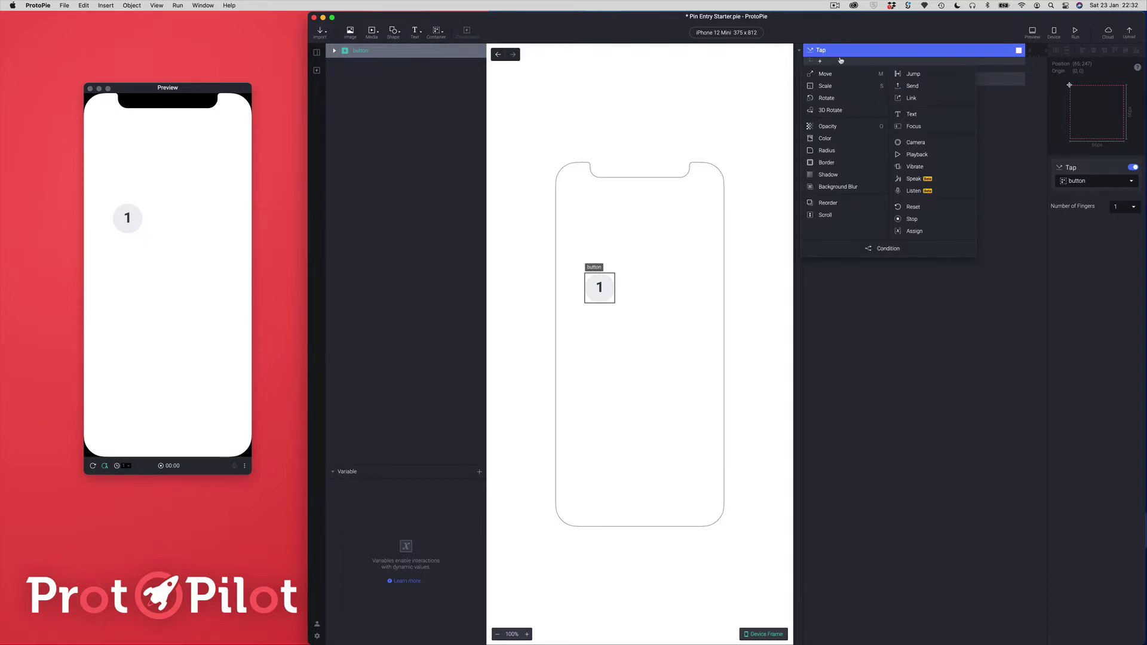
click(913, 86)
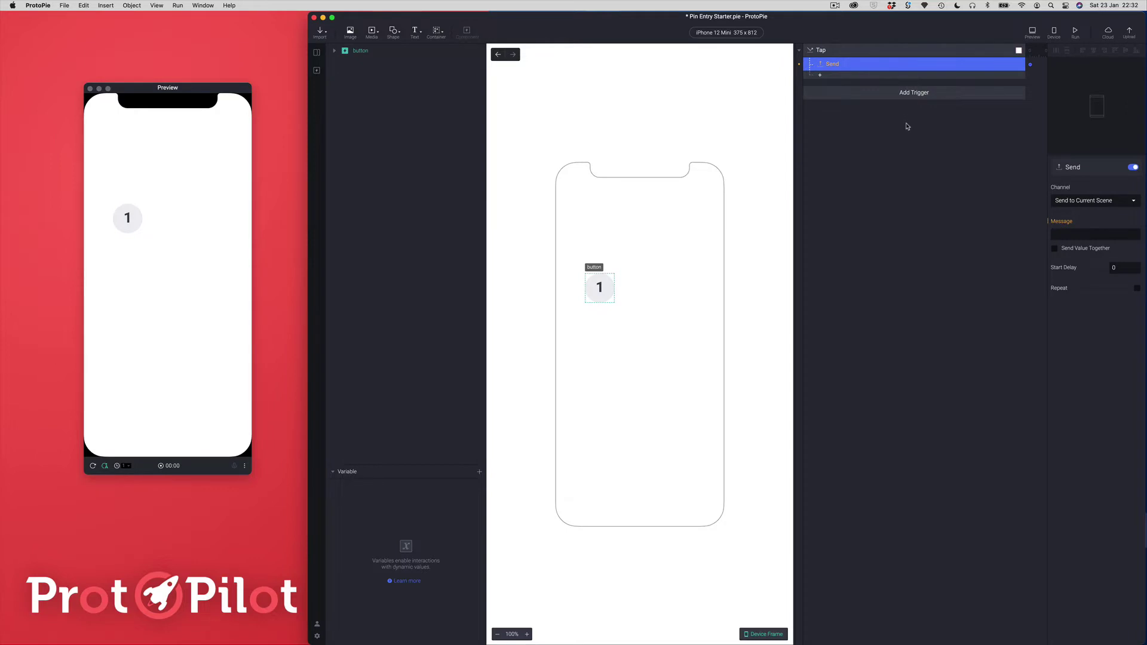
click(444, 524)
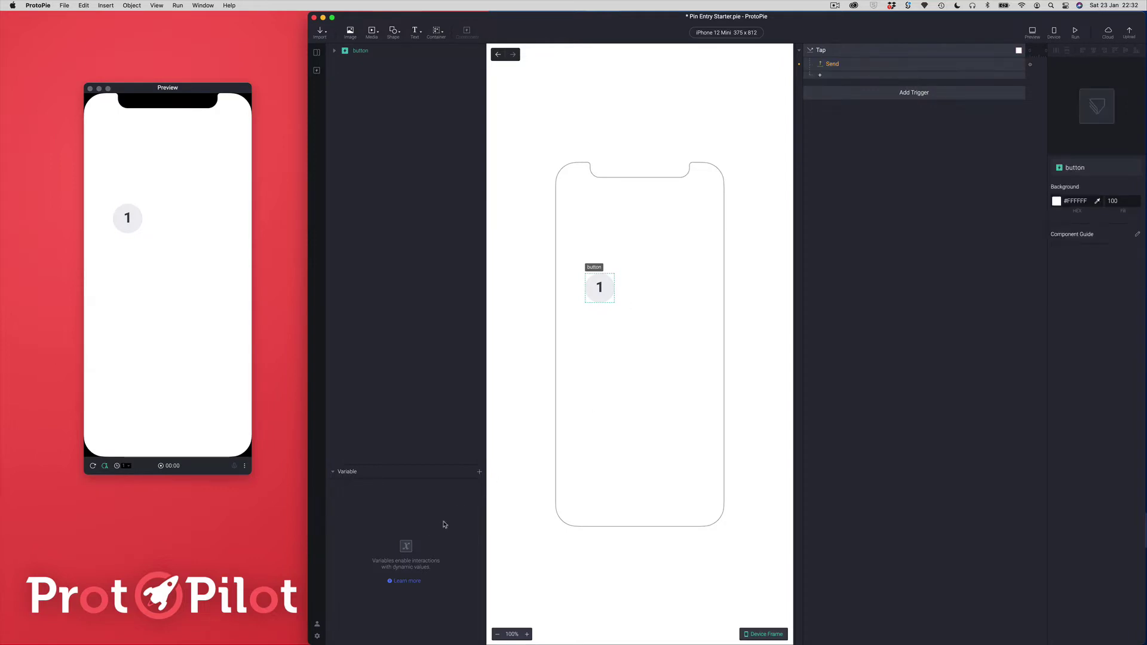
- Add a variable named 'number' to the button component, then select the Send response
click(479, 472)
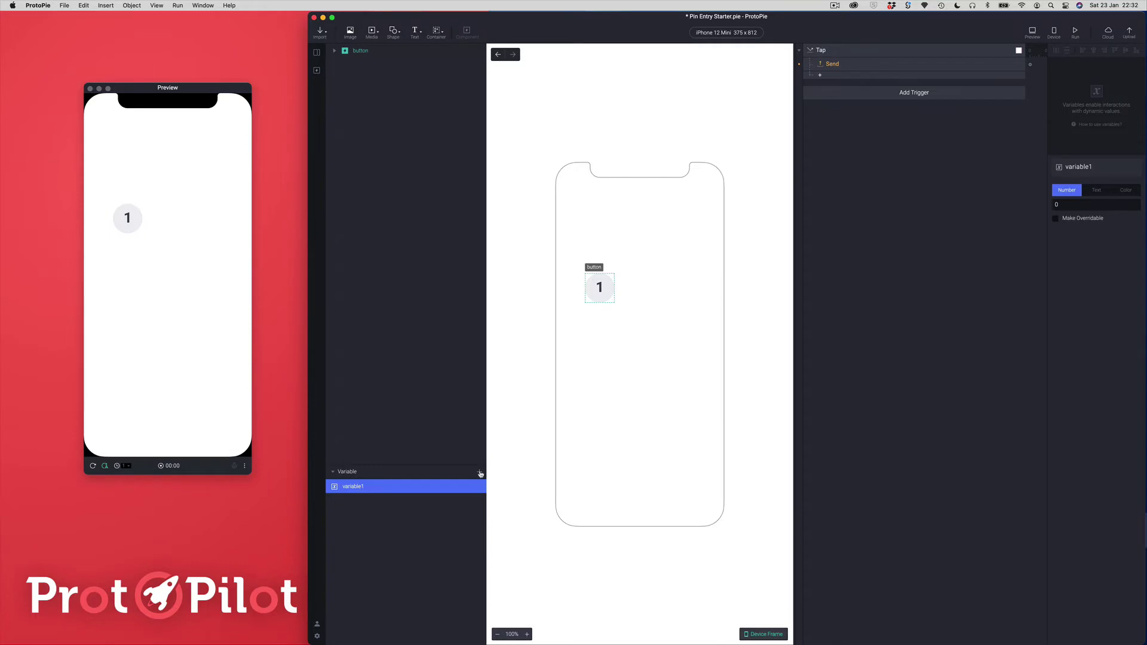
double_click(362, 487)
text(number)
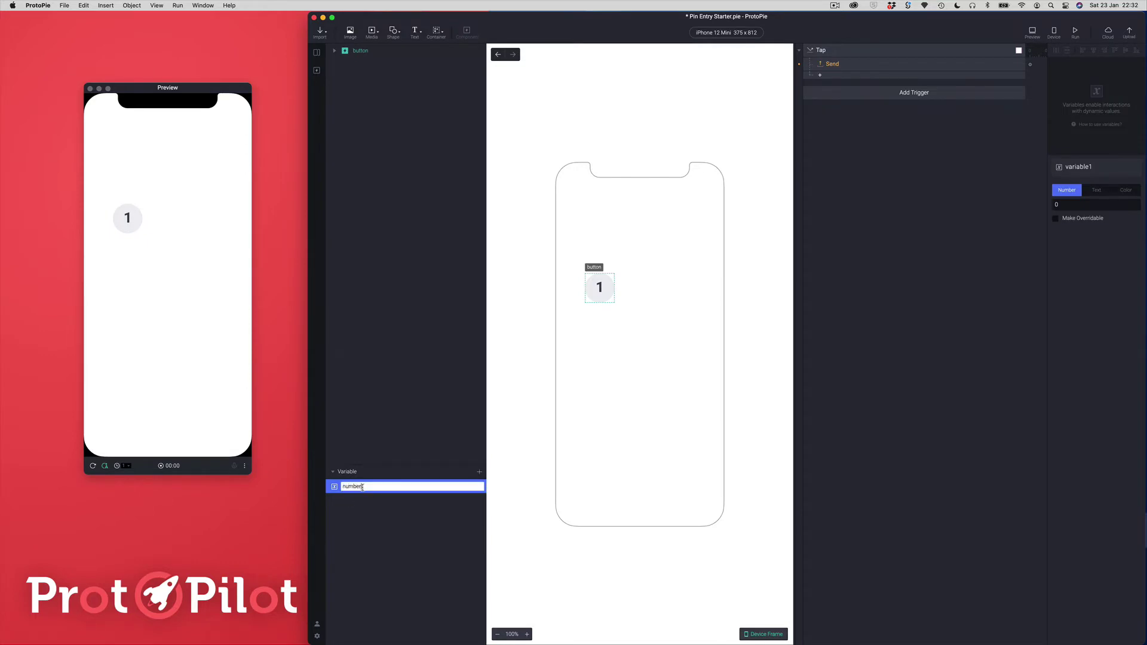
key(Return)
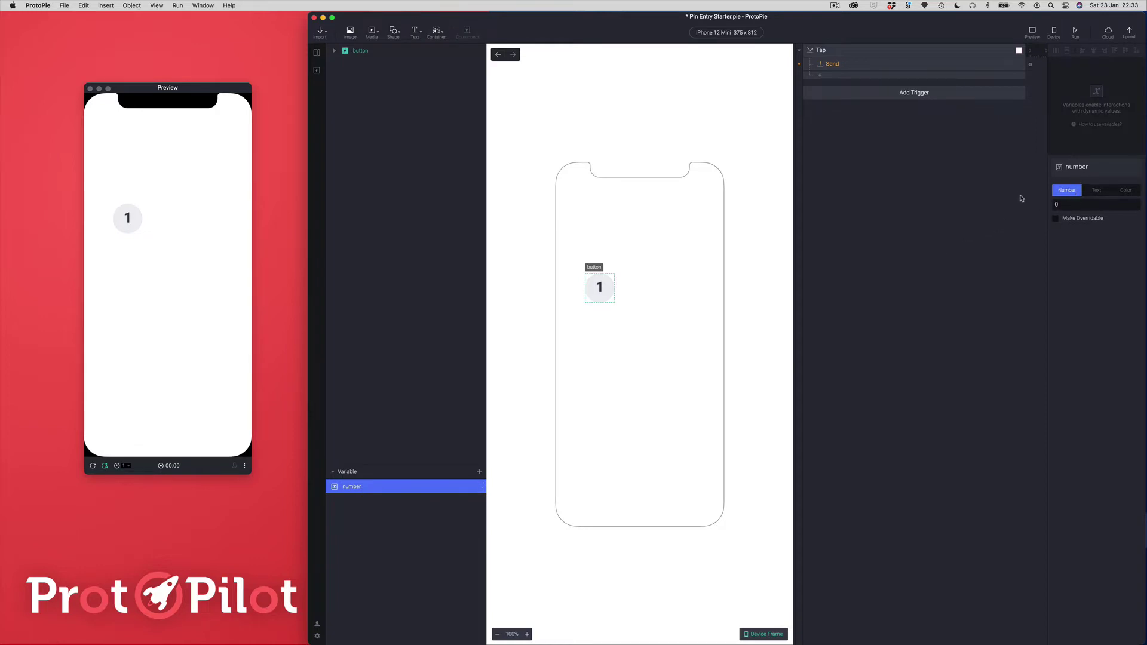
click(834, 70)
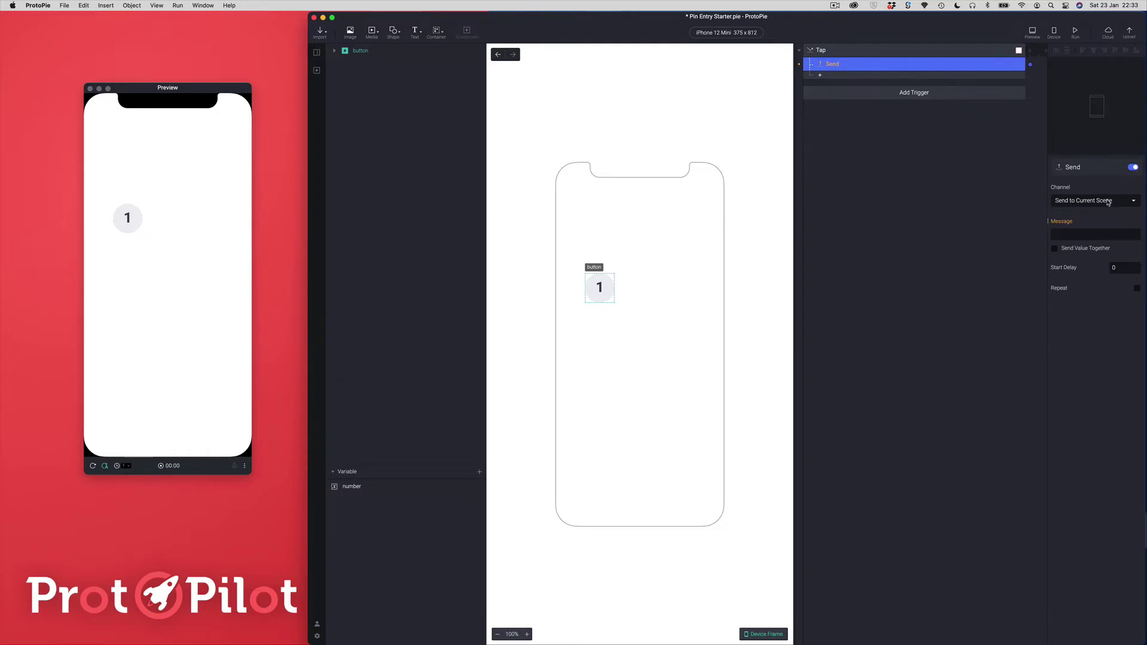
- Make the Send response send message 'numberSelected' with the number variable as its value
click(1073, 235)
text(numberSelected)
key(Return)
click(1055, 249)
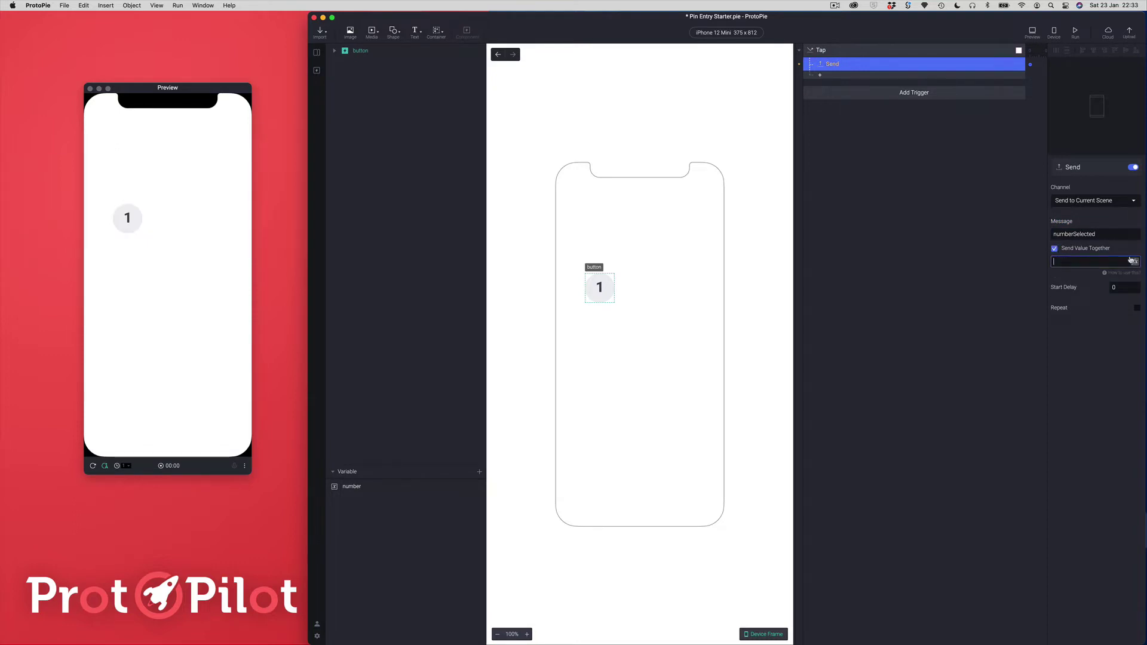
click(1088, 262)
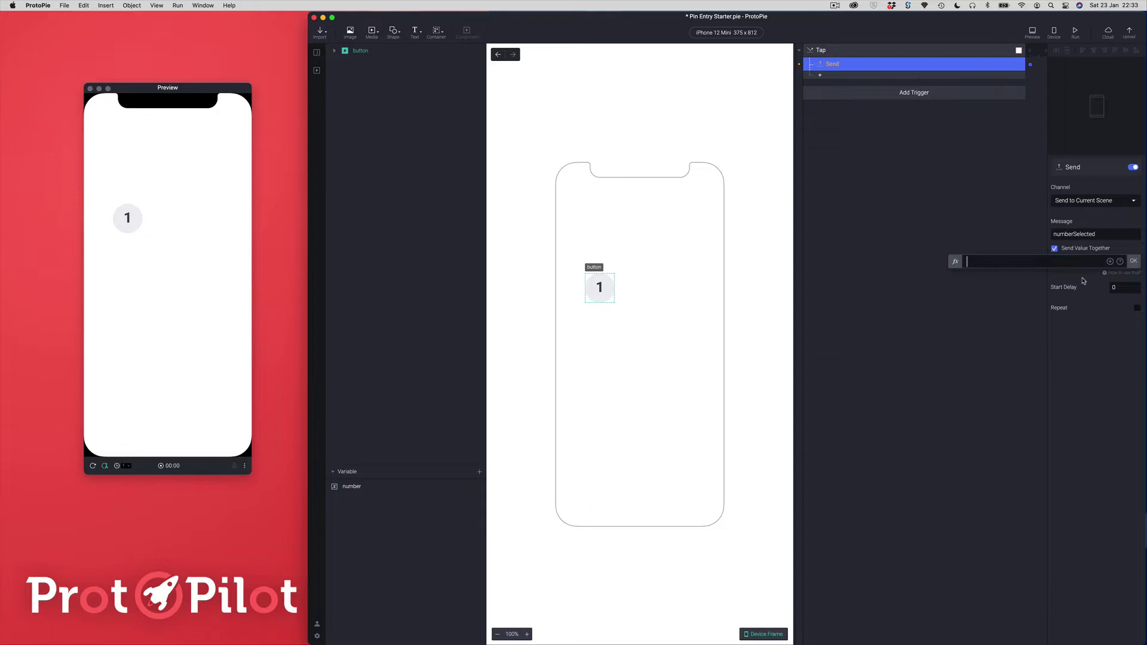
click(1110, 261)
click(993, 295)
click(1133, 261)
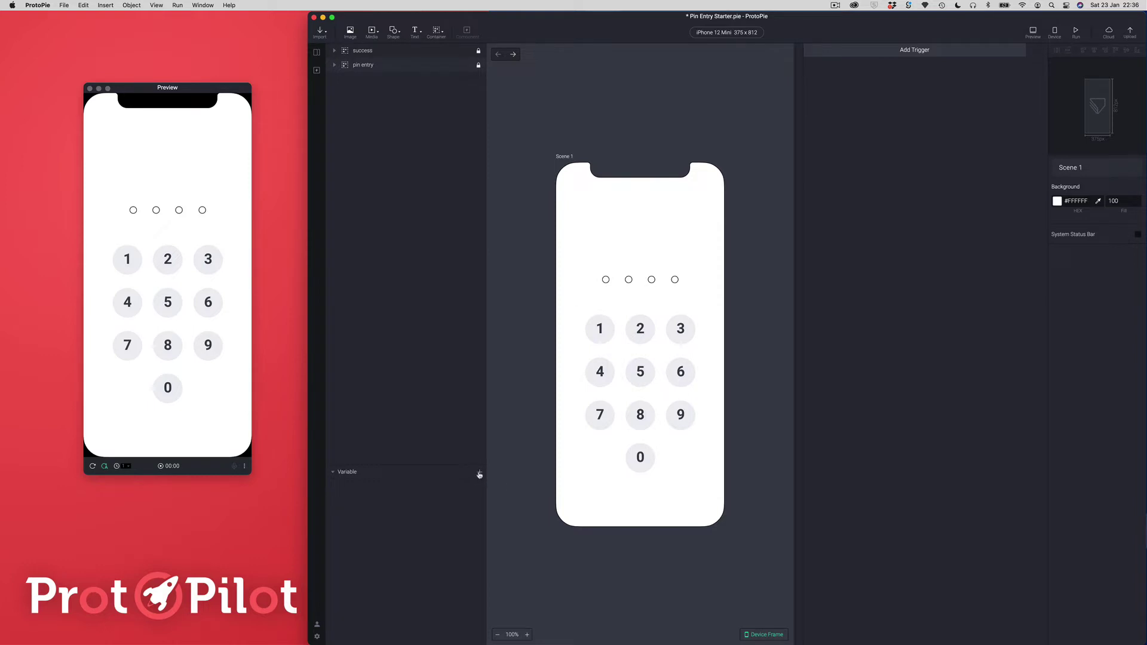
- Add a Scene 1 variable named 'selectedNumber'
click(479, 472)
click(451, 496)
double_click(358, 487)
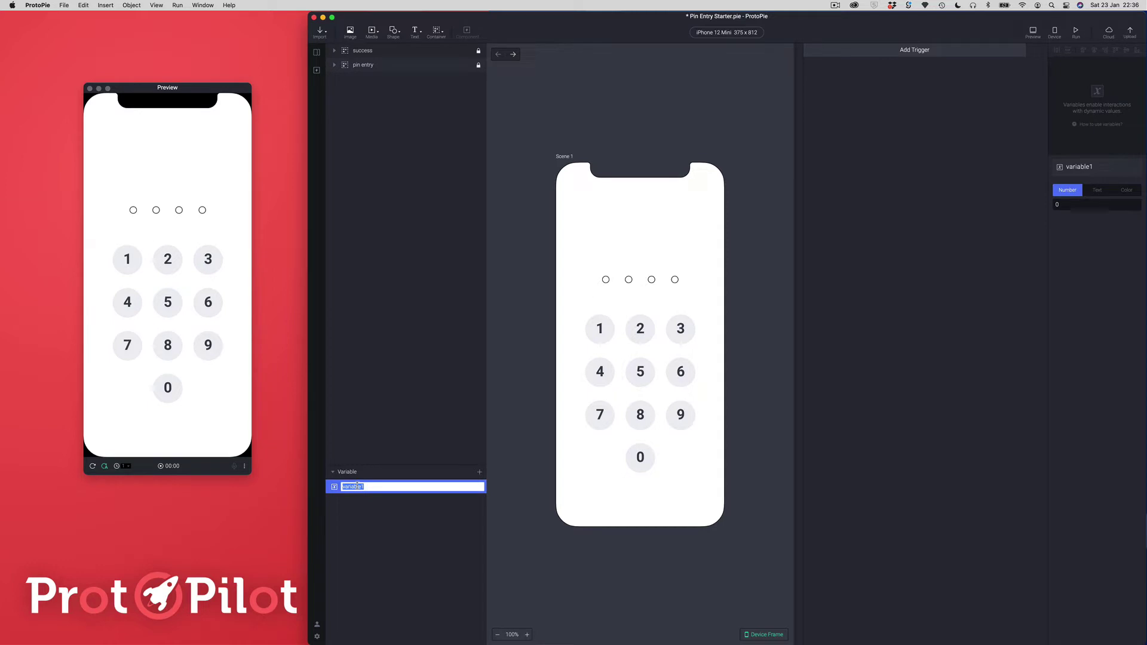
text(selectedNumber)
key(Return)
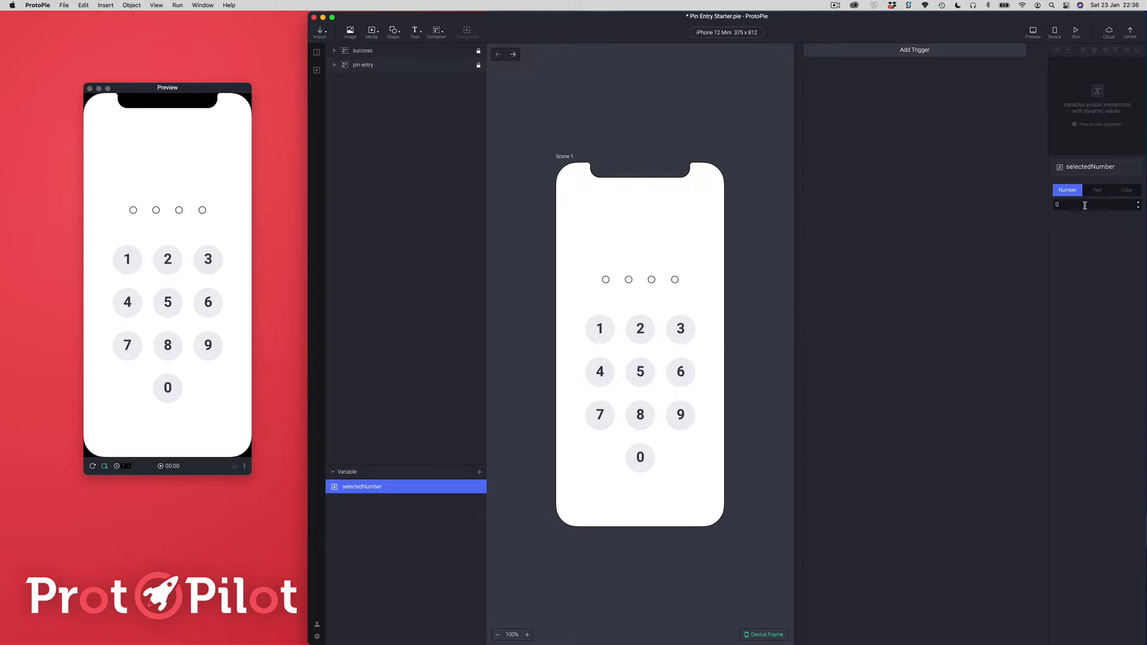
click(478, 497)
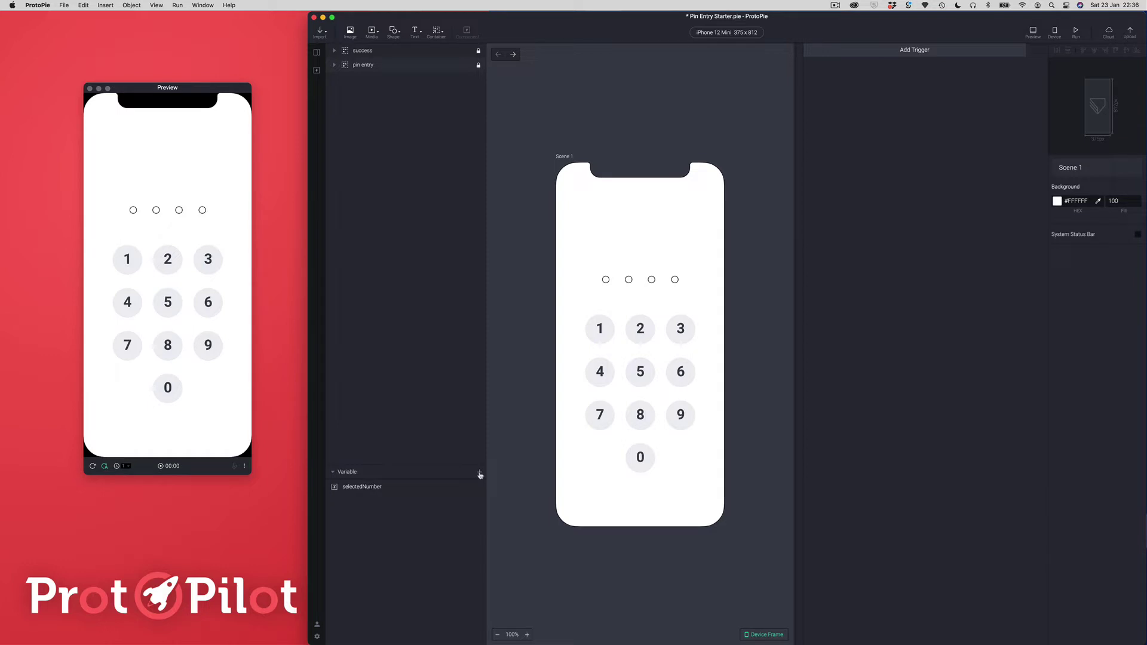
- Add a second Scene 1 variable named 'chnageFlag'
click(479, 473)
click(457, 495)
double_click(352, 500)
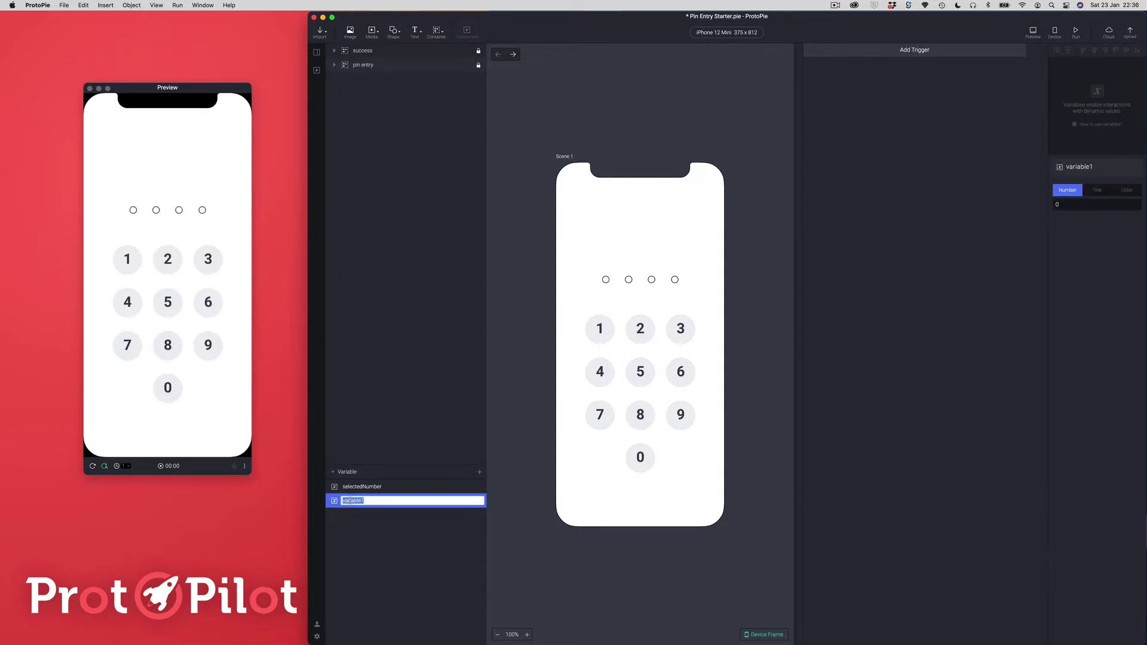
text(change)
text(Flag)
key(Return)
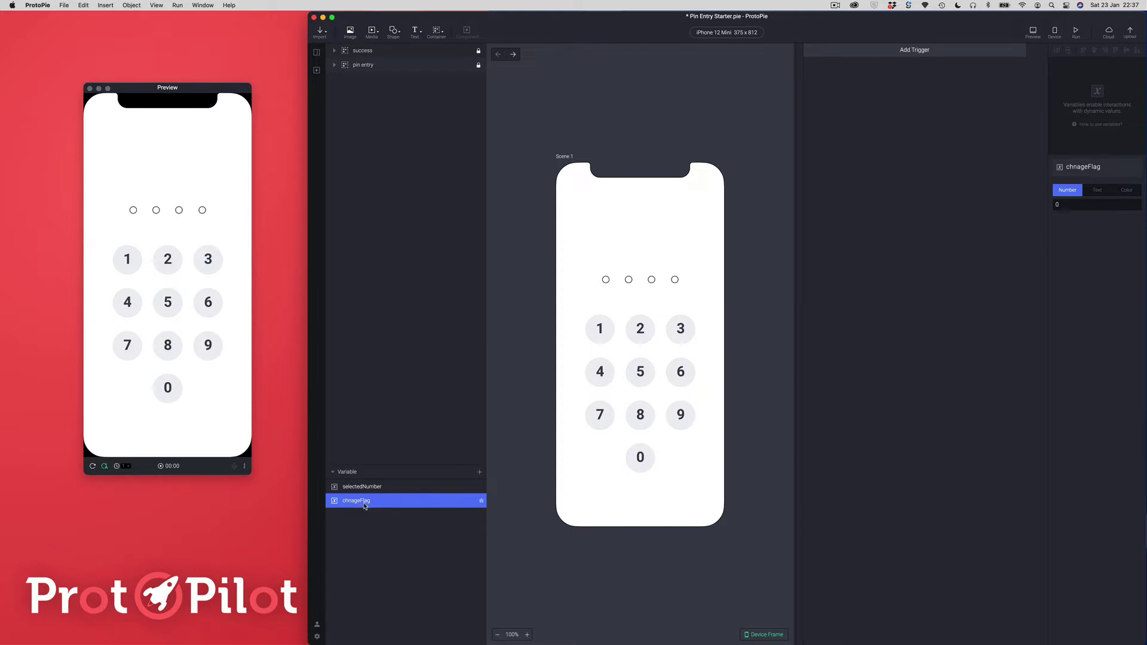
click(930, 134)
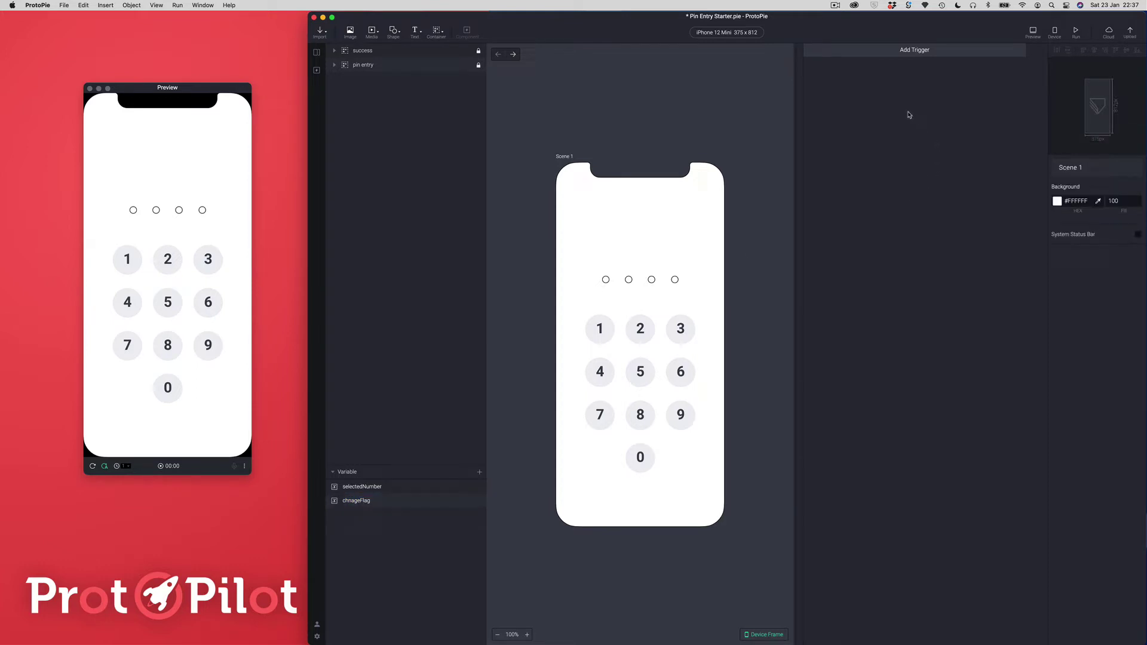
- Add a Receive trigger listening for numberSelected and rename it 'numberSelected'
click(873, 50)
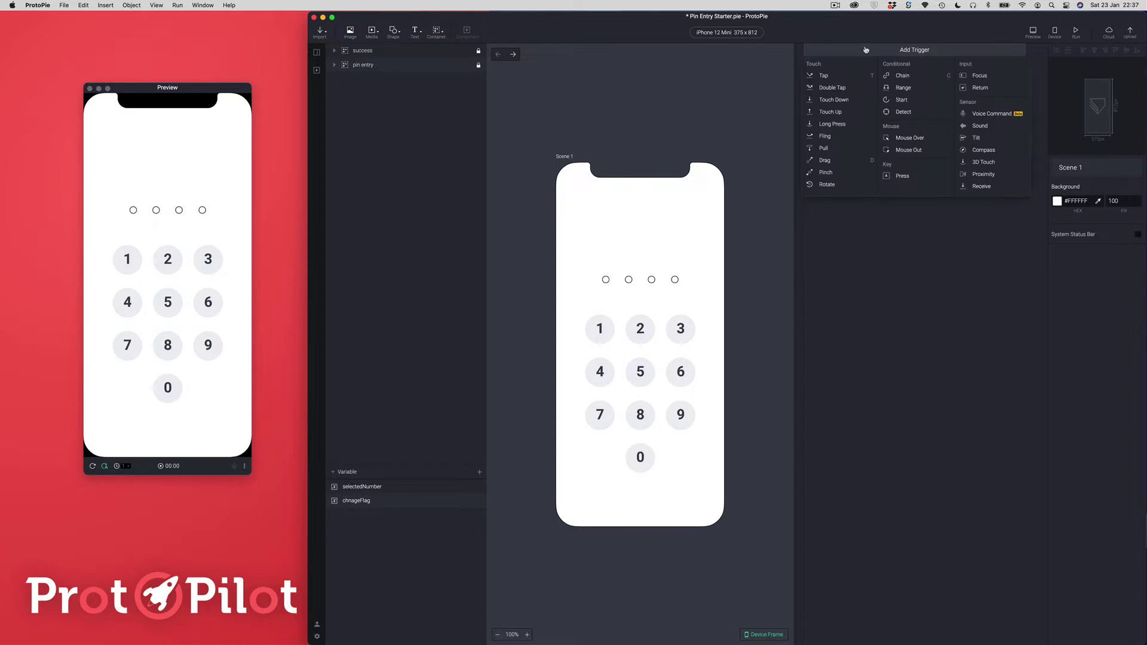
click(971, 186)
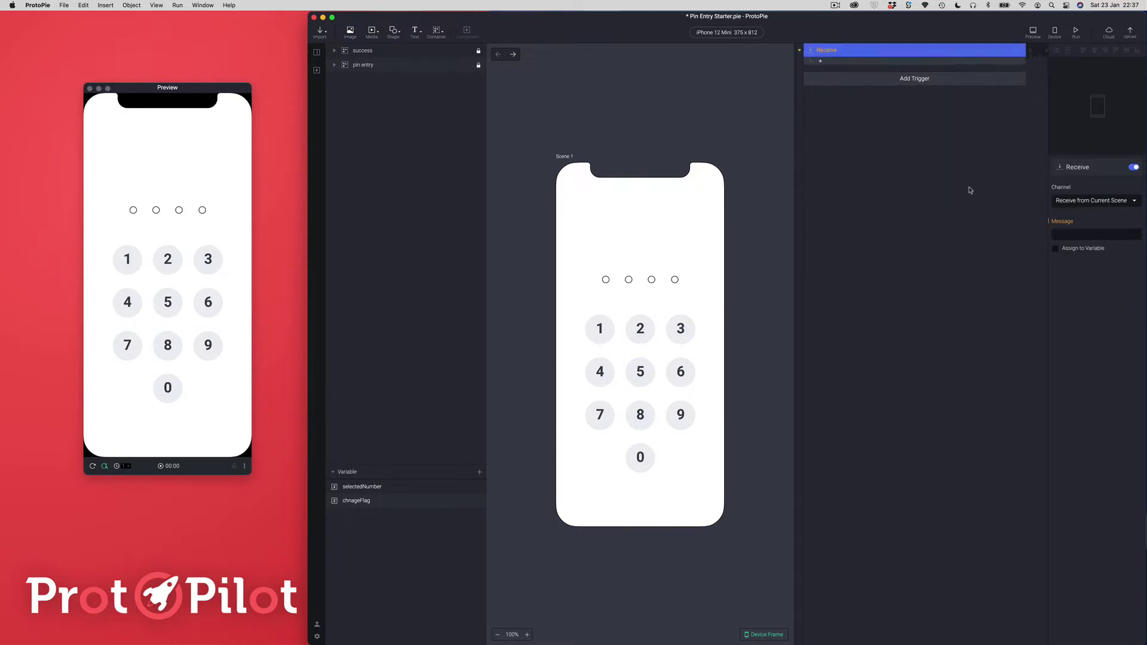
click(1070, 233)
click(1077, 247)
double_click(843, 50)
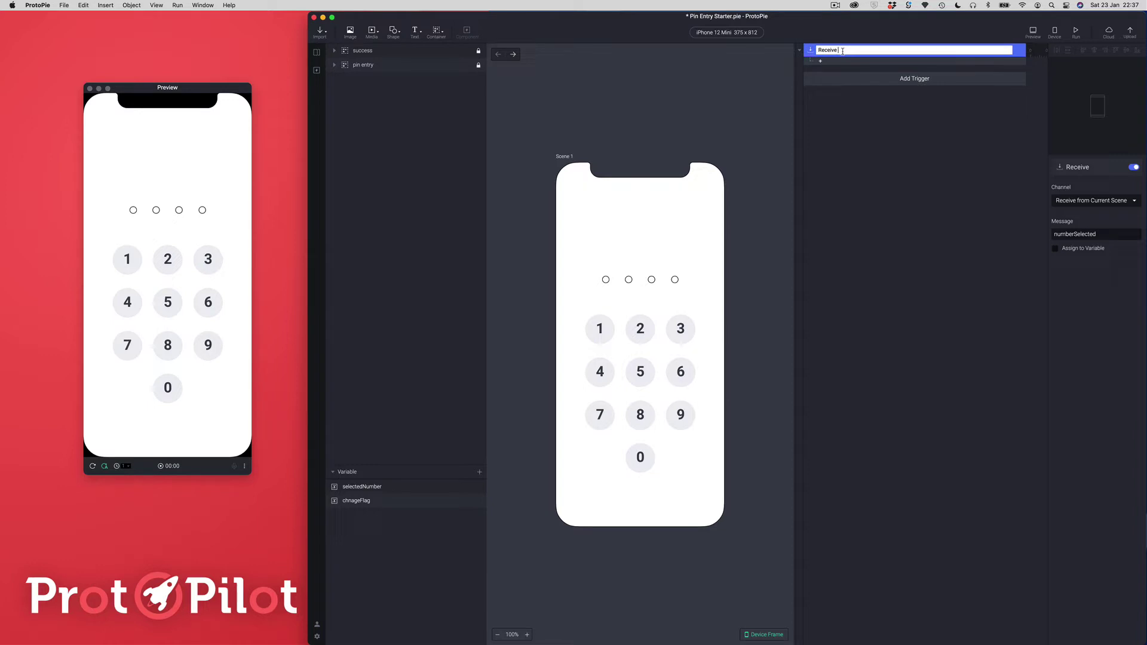
text(numberSelected)
key(Return)
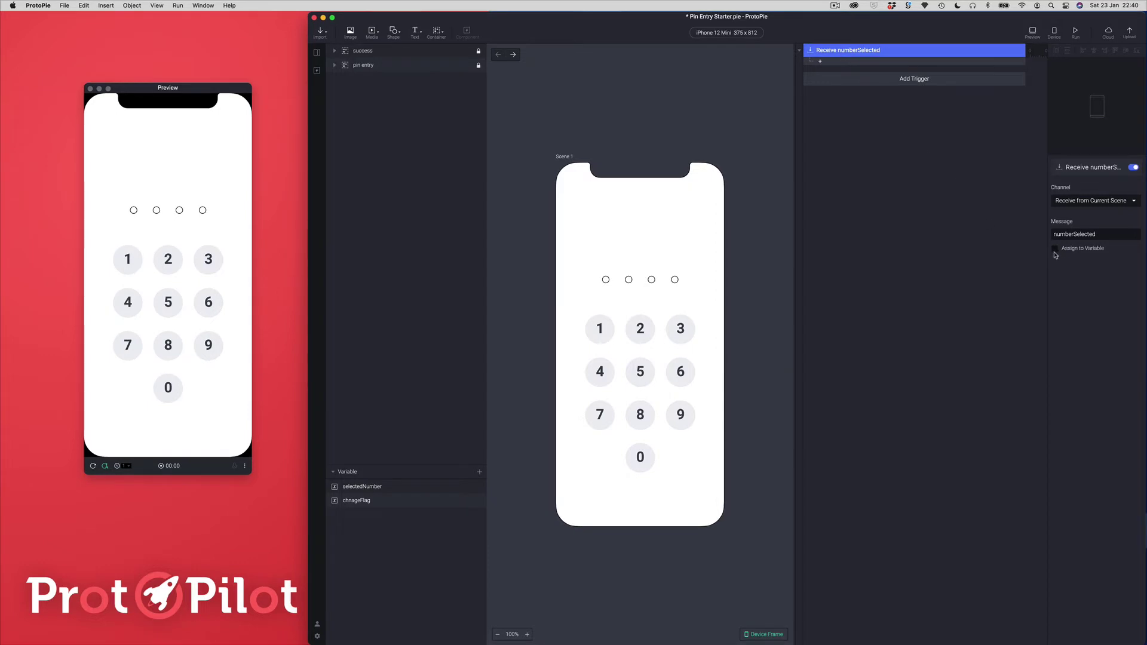
- Have the Receive trigger assign the incoming value to selectedNumber
click(1053, 250)
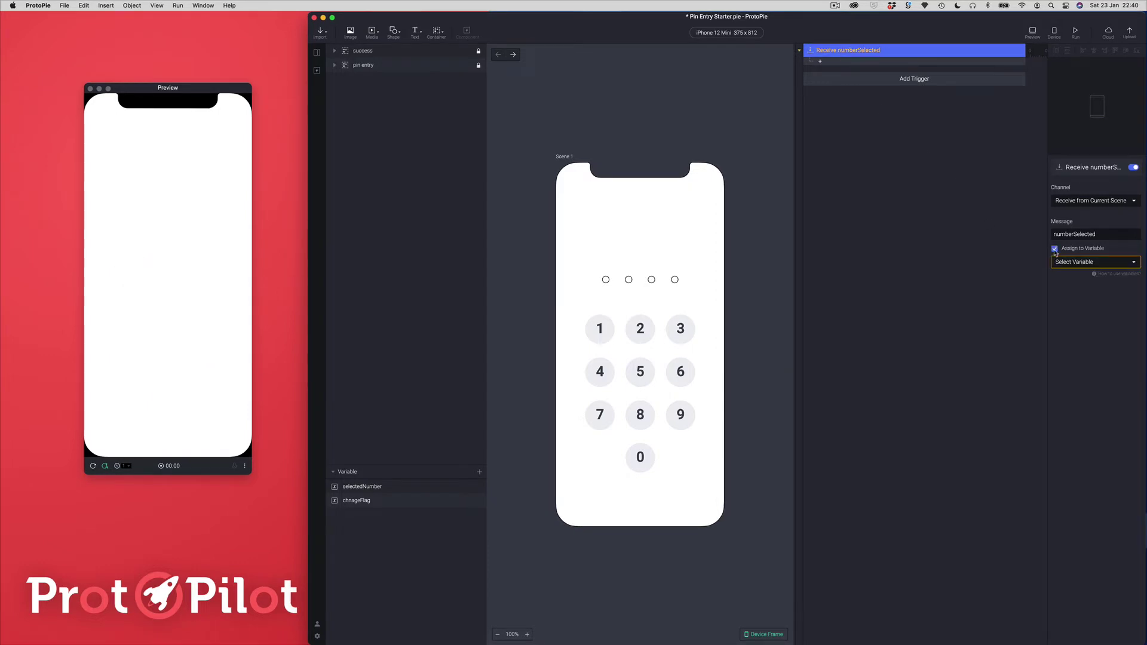
click(1062, 264)
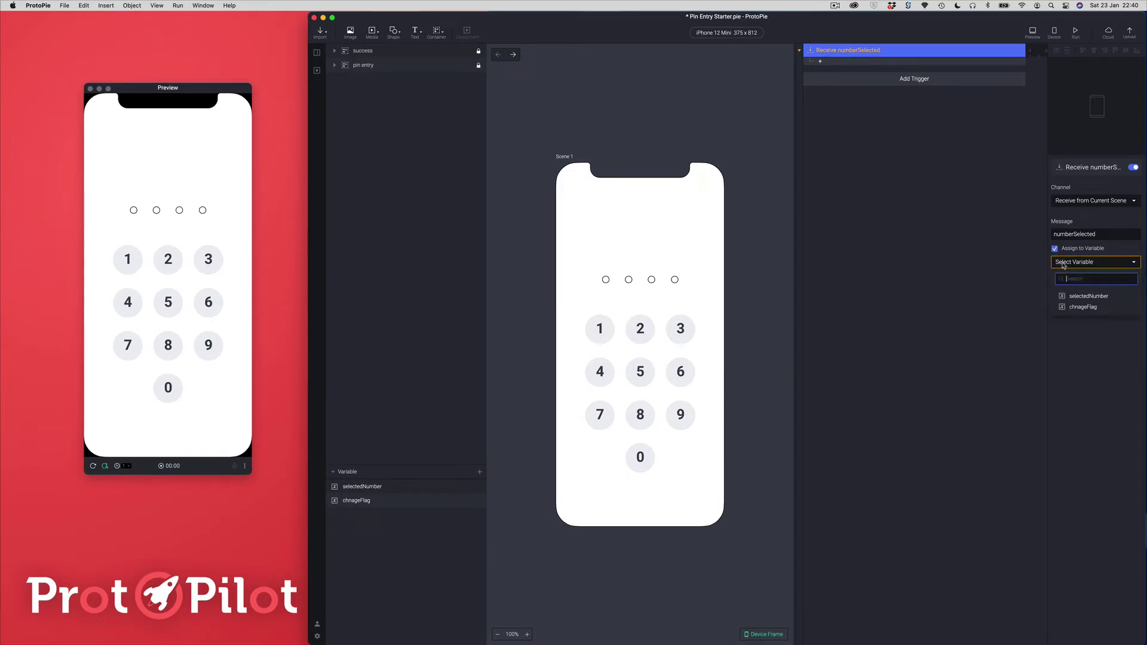
click(1072, 297)
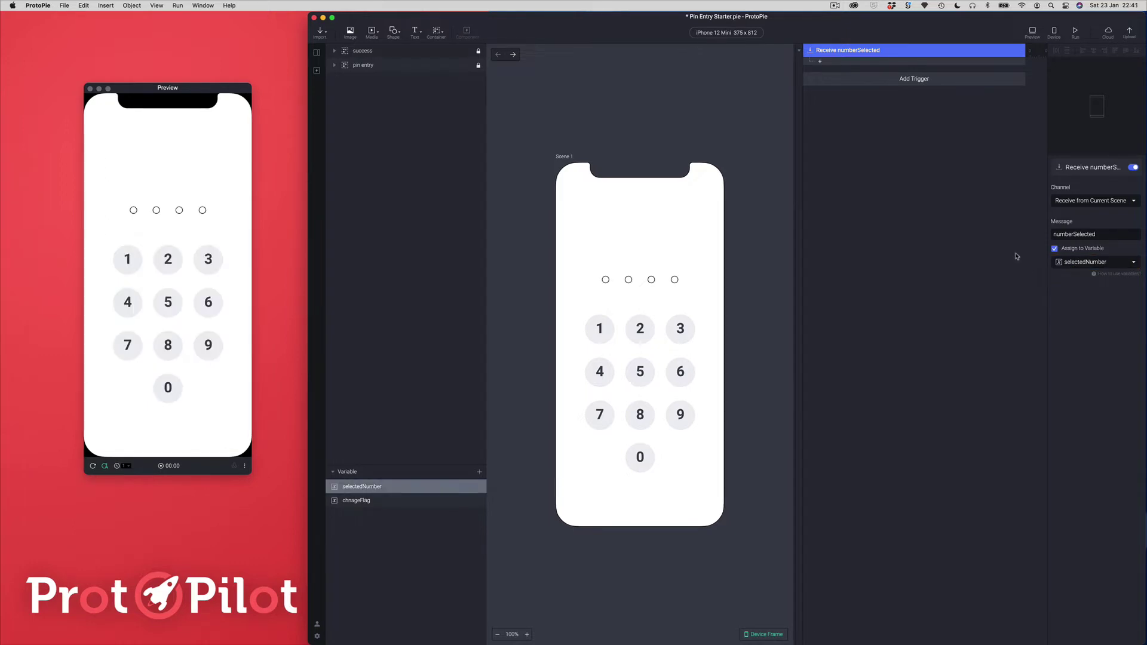
click(833, 64)
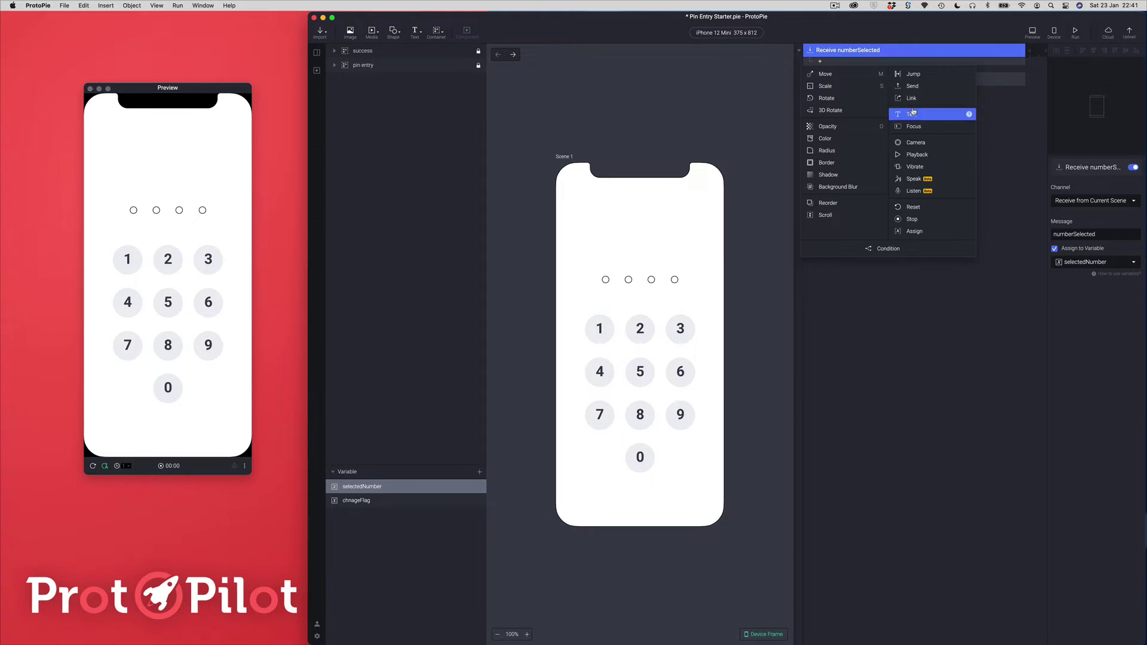
- Add an Assign response to the Receive trigger and rename chnageFlag to 'changeFlag'
click(908, 232)
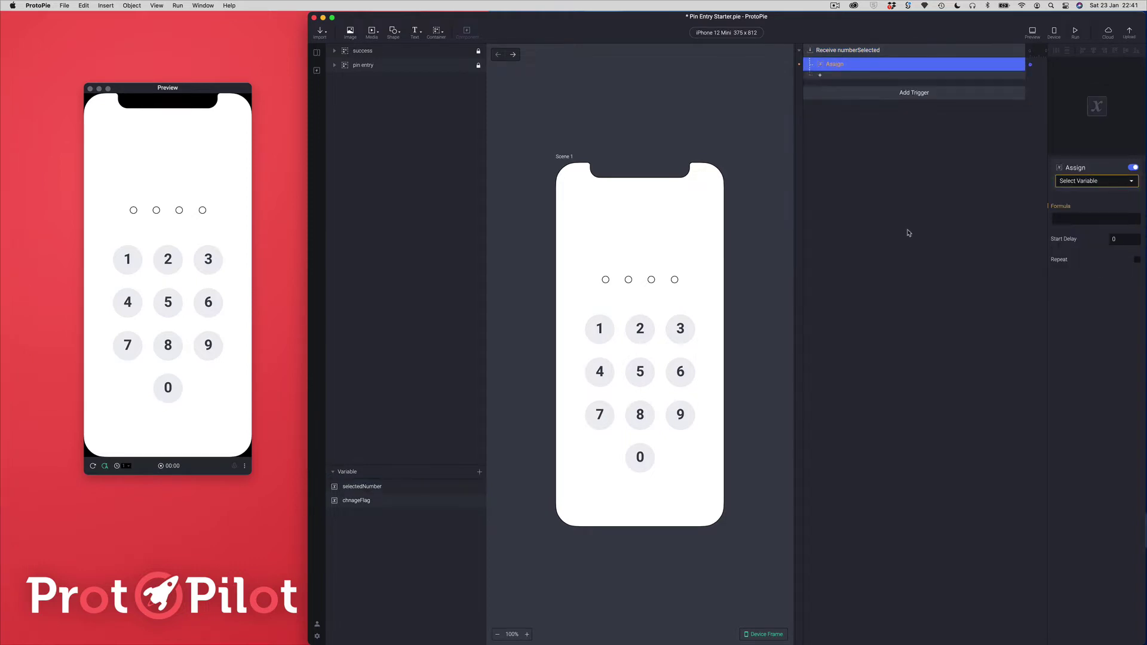
click(1093, 181)
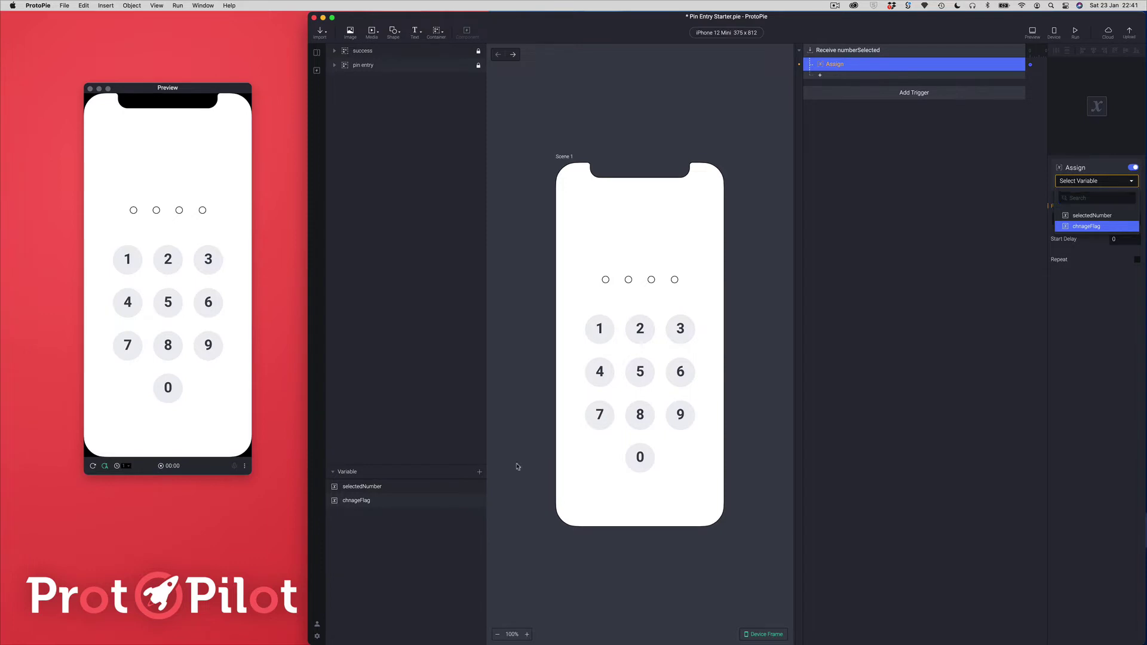
double_click(353, 500)
click(355, 500)
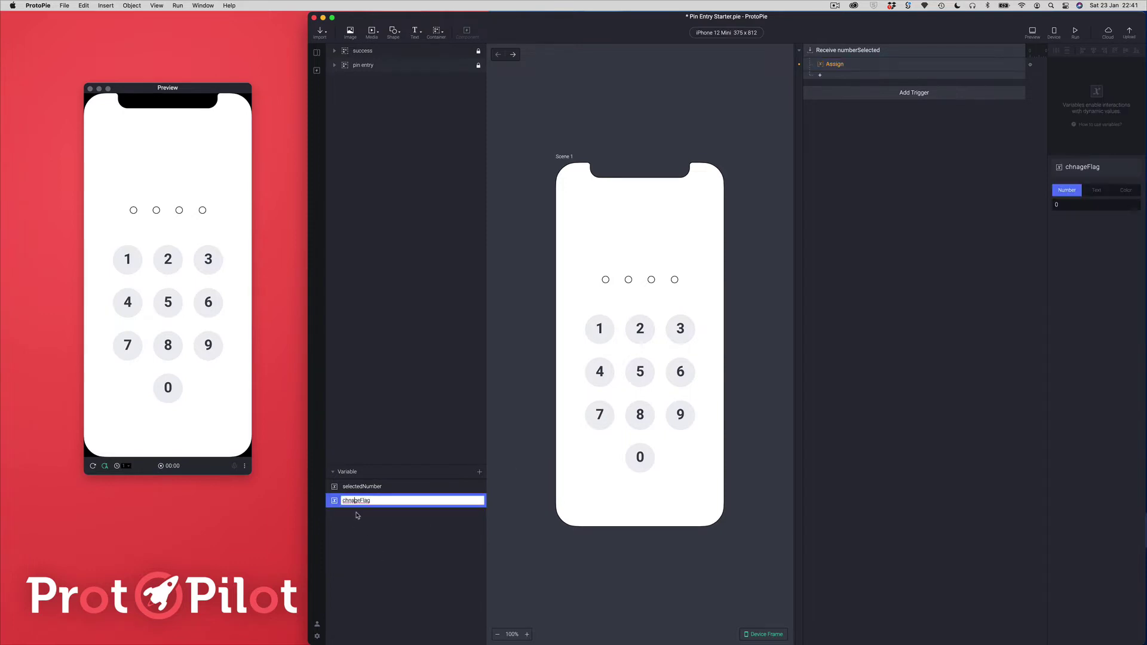
key(BackSpace)
key(BackSpace)
text(an)
key(Return)
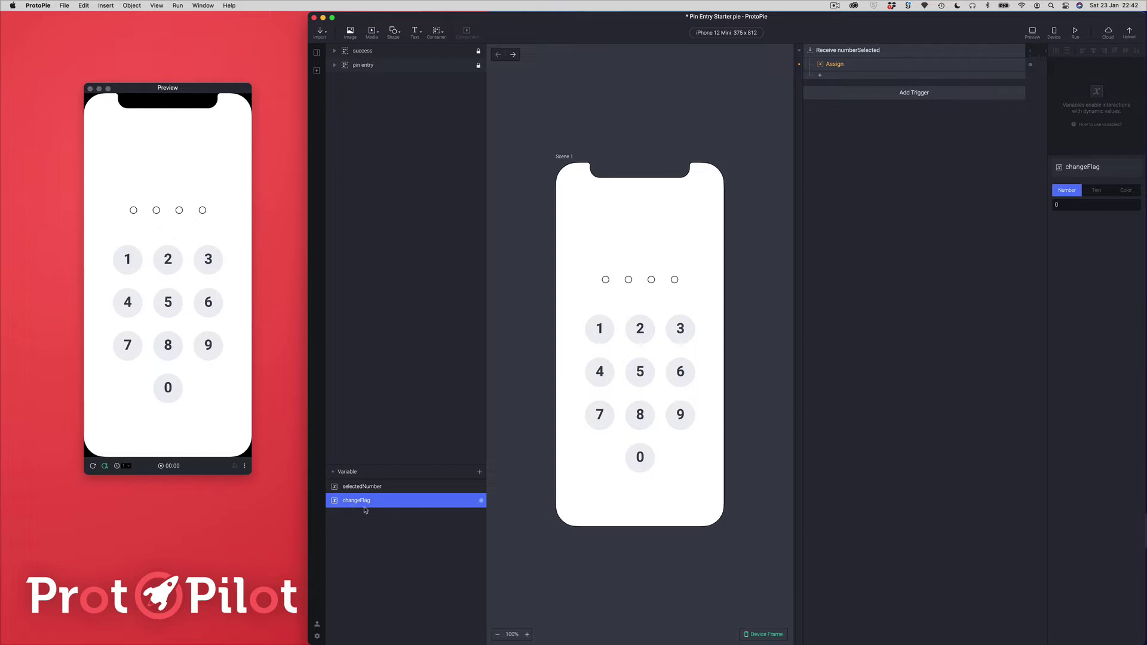
- Set the Assign response to give changeFlag the formula changeFlag + 1
click(841, 67)
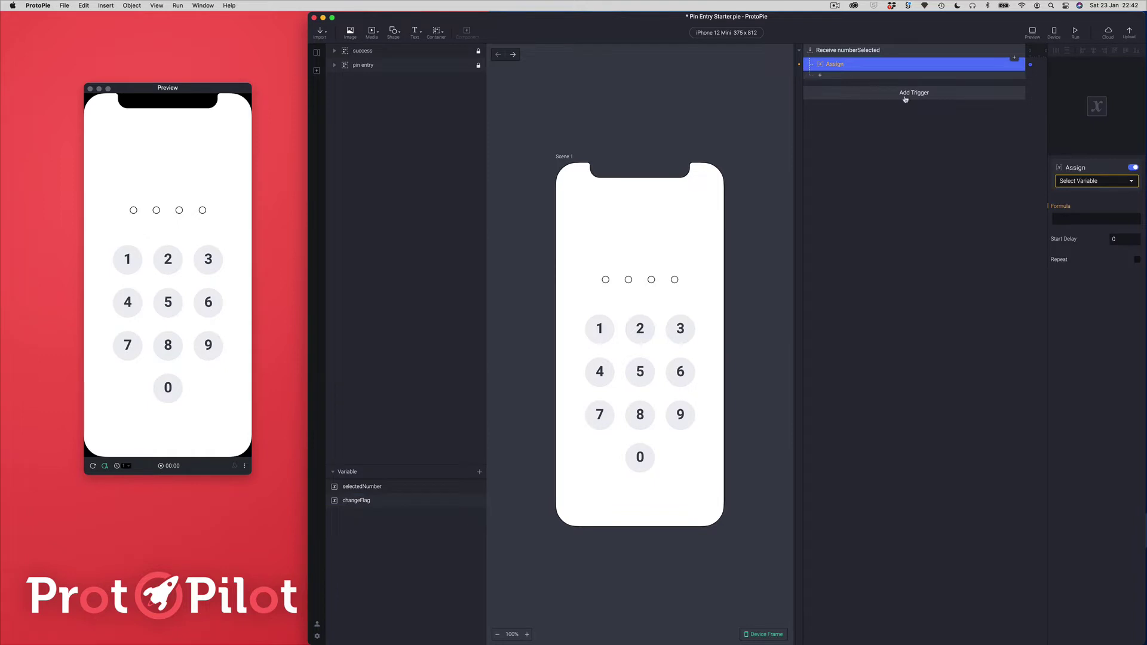
click(1070, 181)
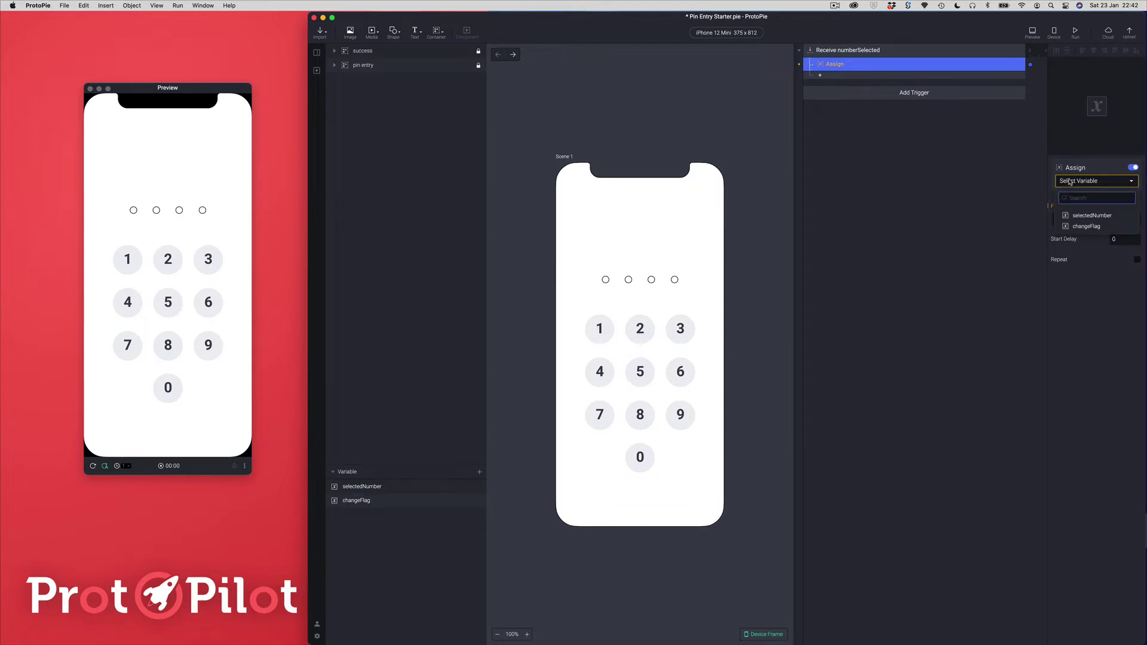
click(1084, 226)
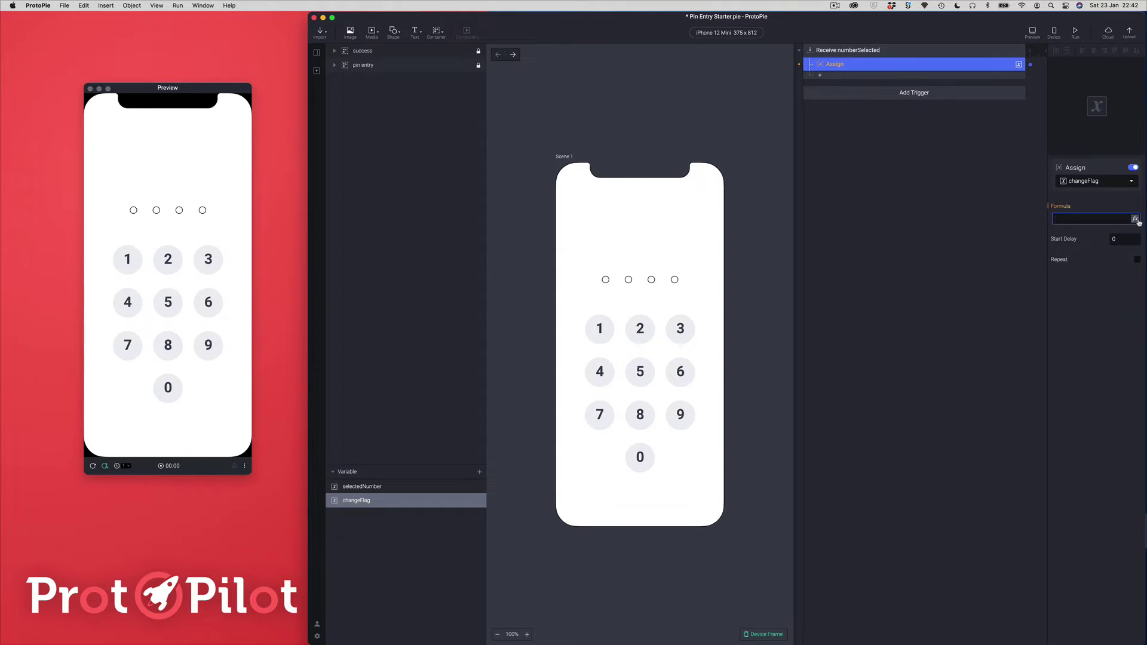
click(1135, 220)
click(1110, 219)
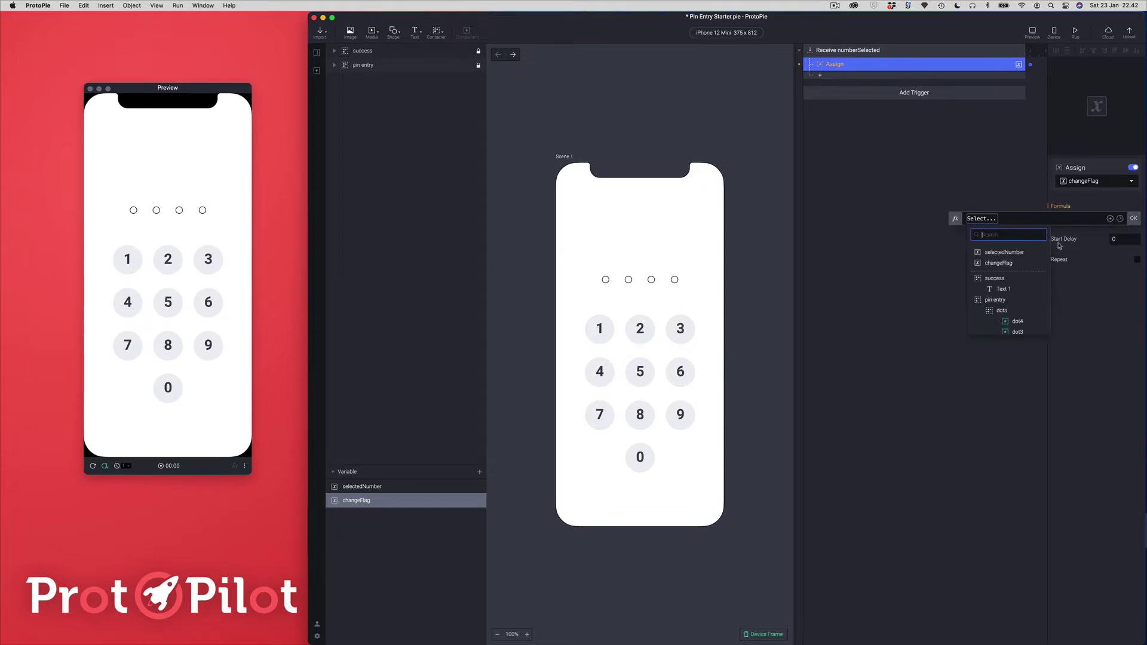
click(999, 263)
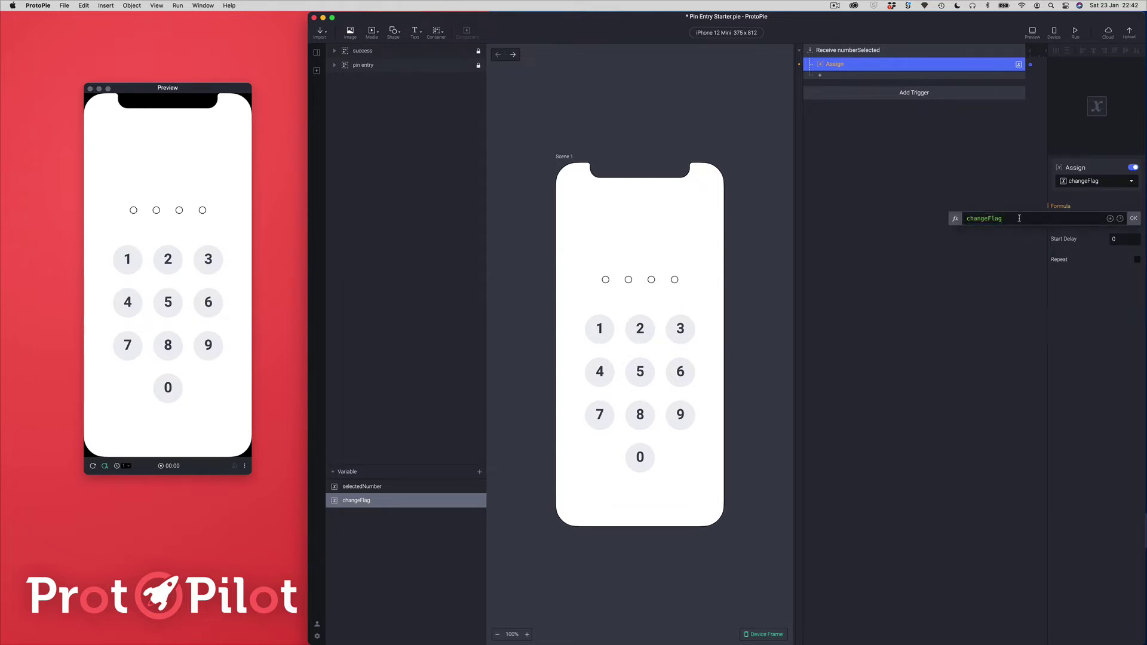
text(+ 1)
click(1133, 218)
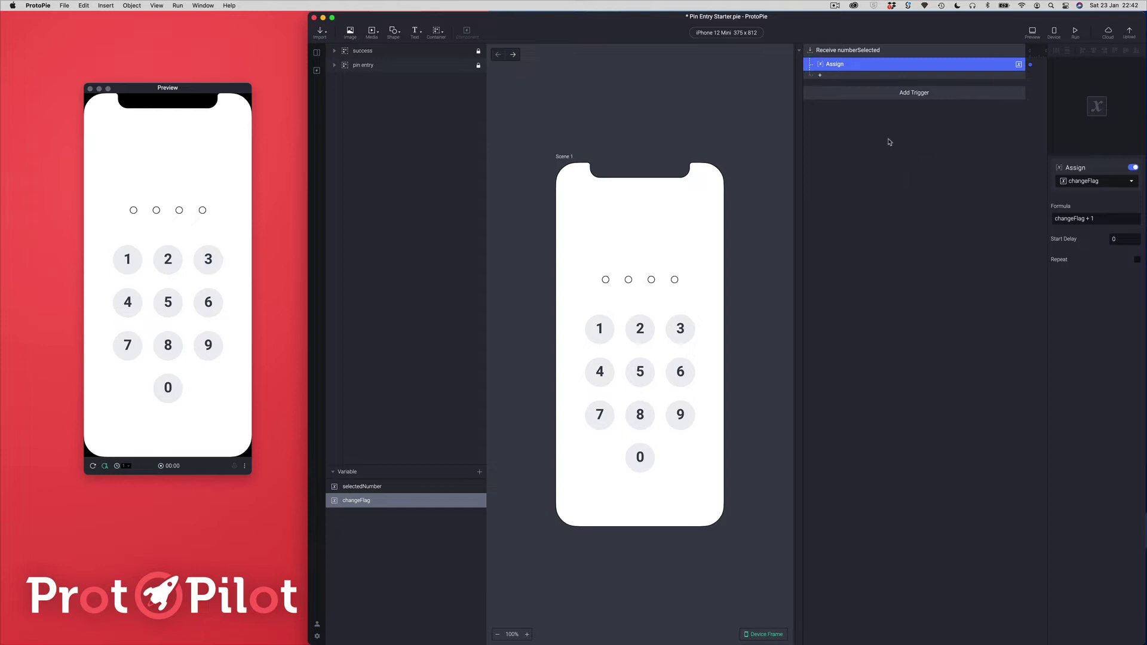
- Add a Detect trigger that watches the changeFlag variable
click(831, 97)
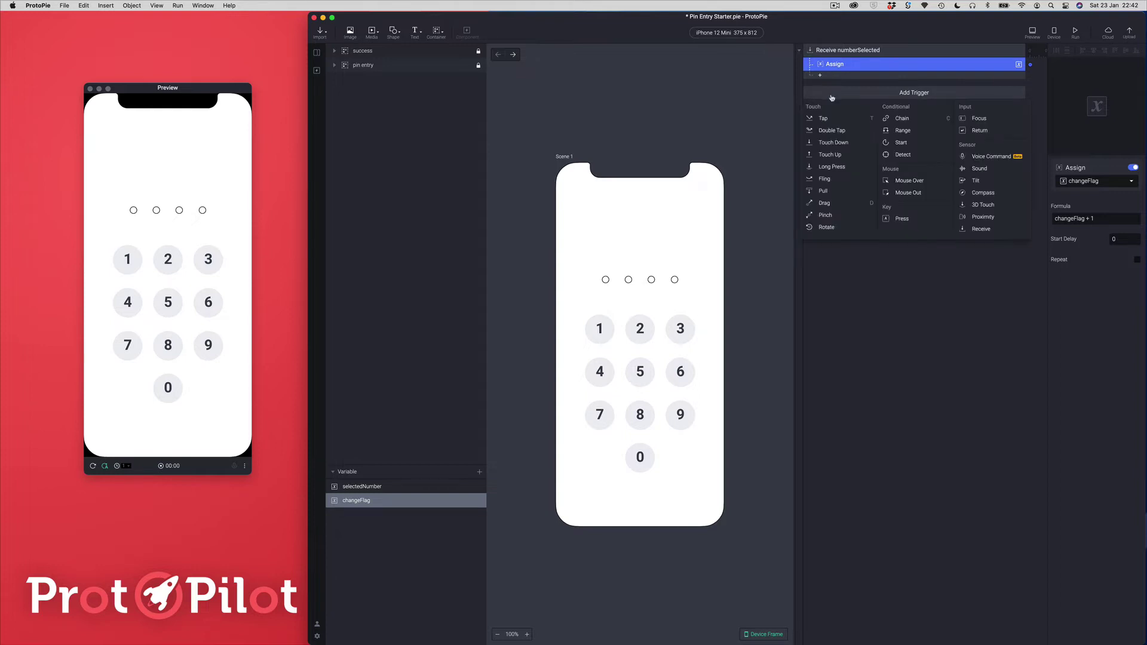
click(902, 155)
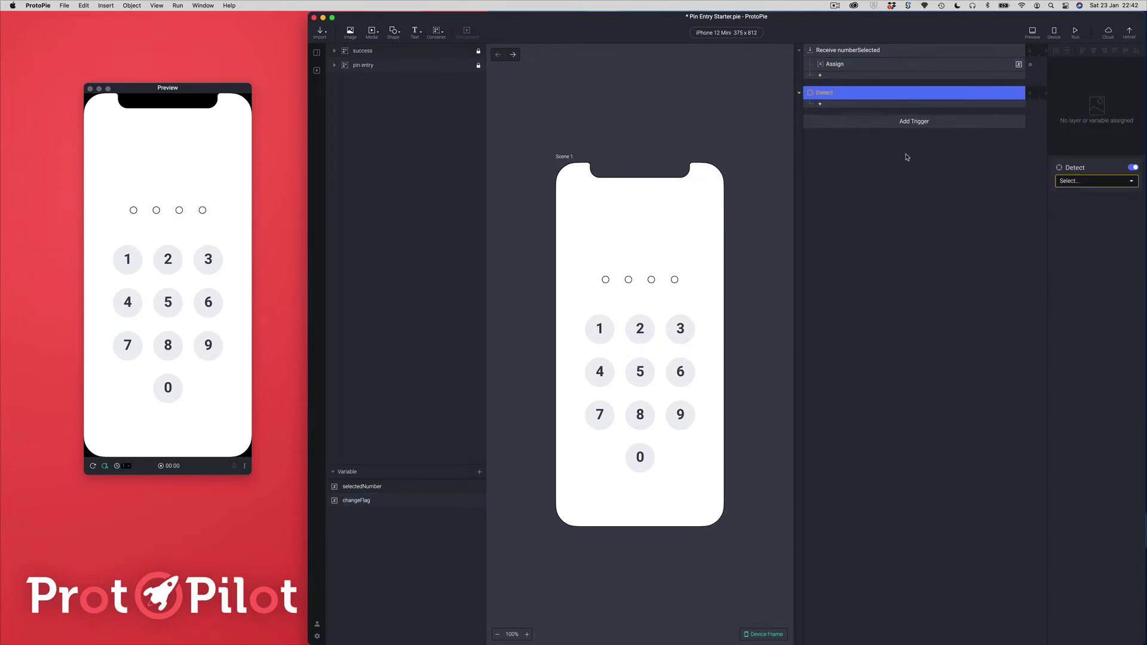
click(1089, 181)
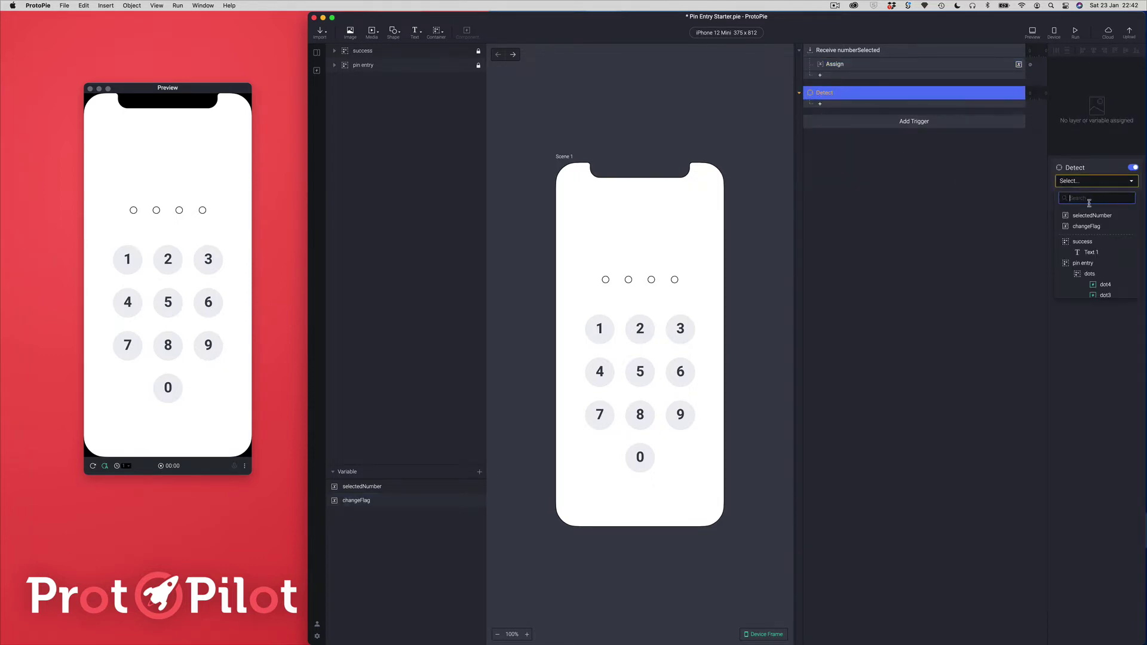
click(1093, 226)
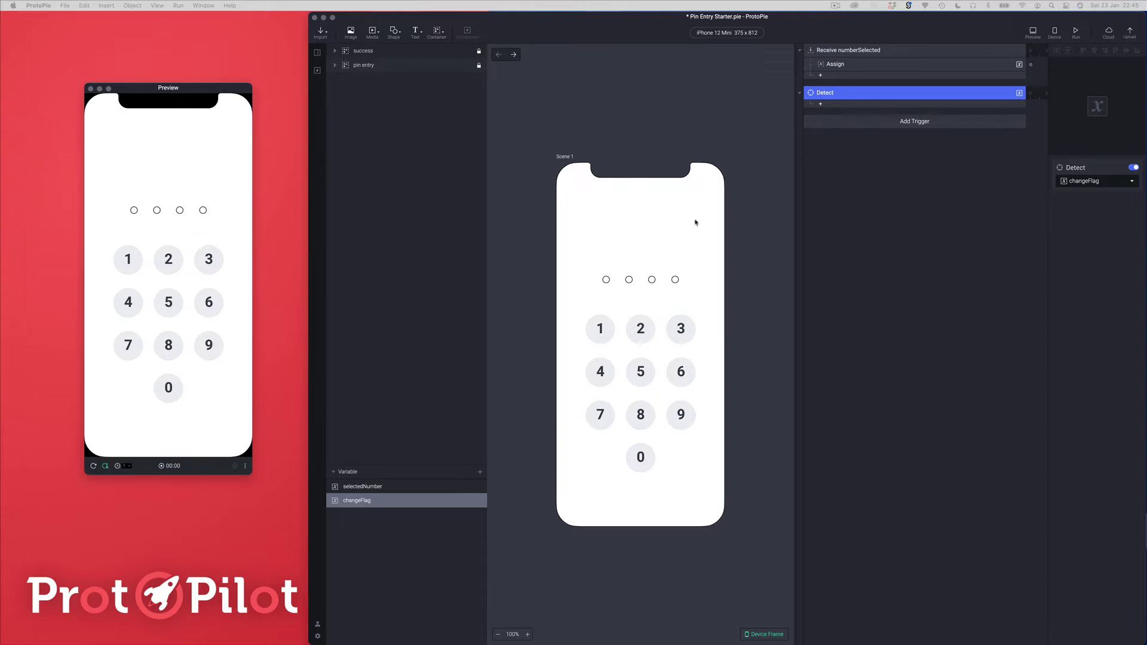
- Add an unwanted all-scenes variable1, then delete it
click(462, 519)
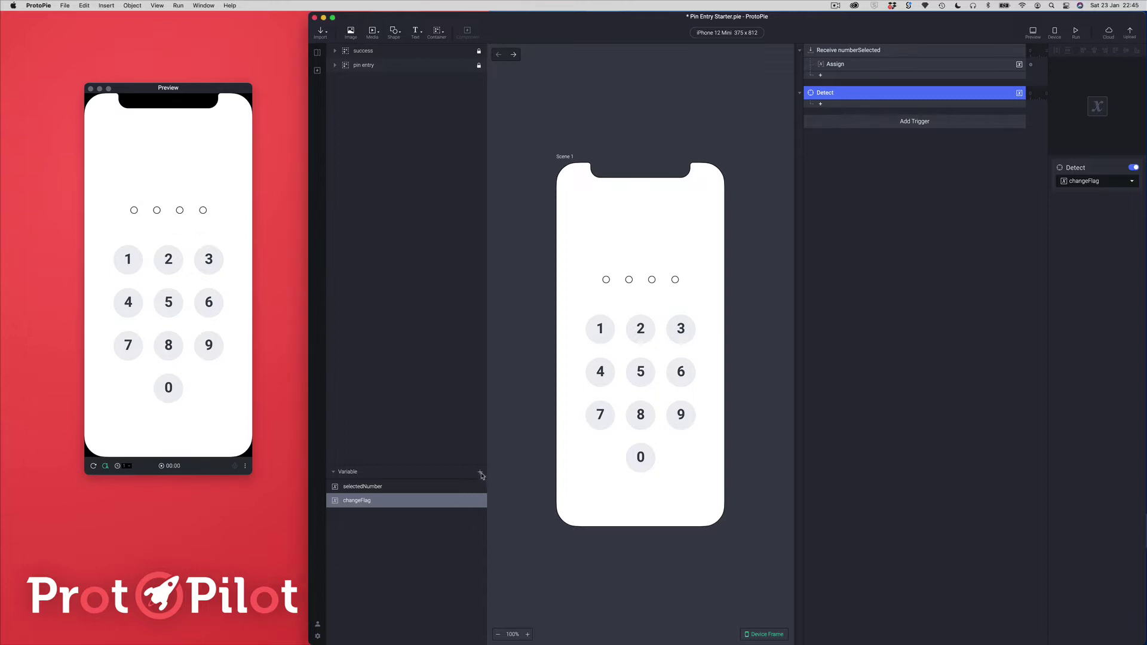
click(479, 472)
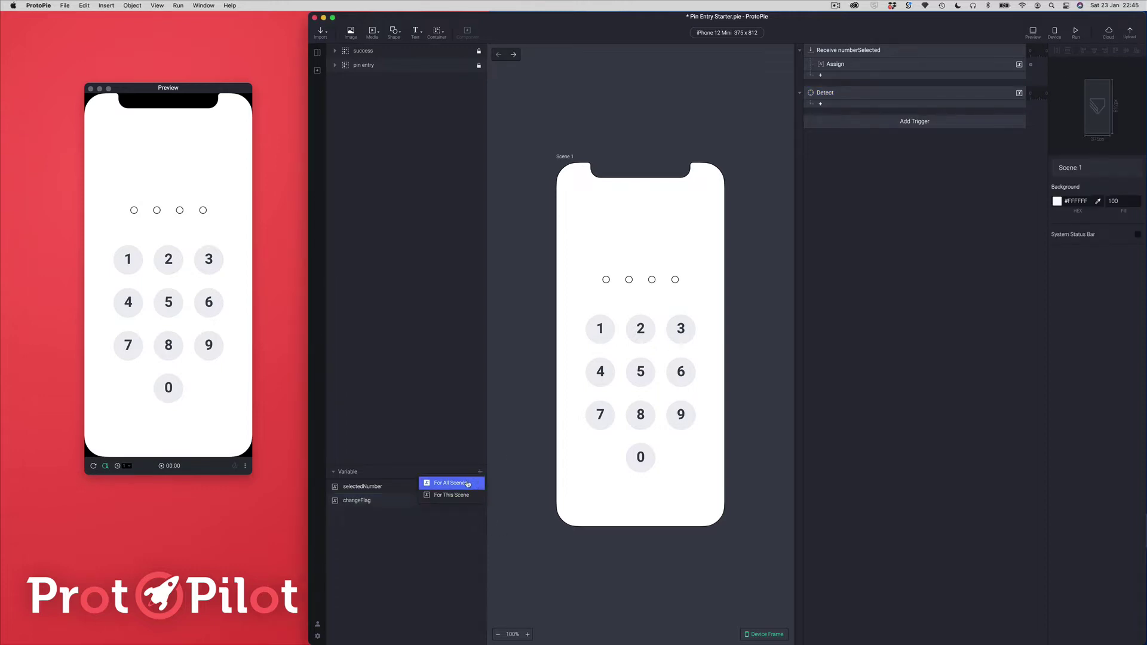
click(468, 484)
click(356, 490)
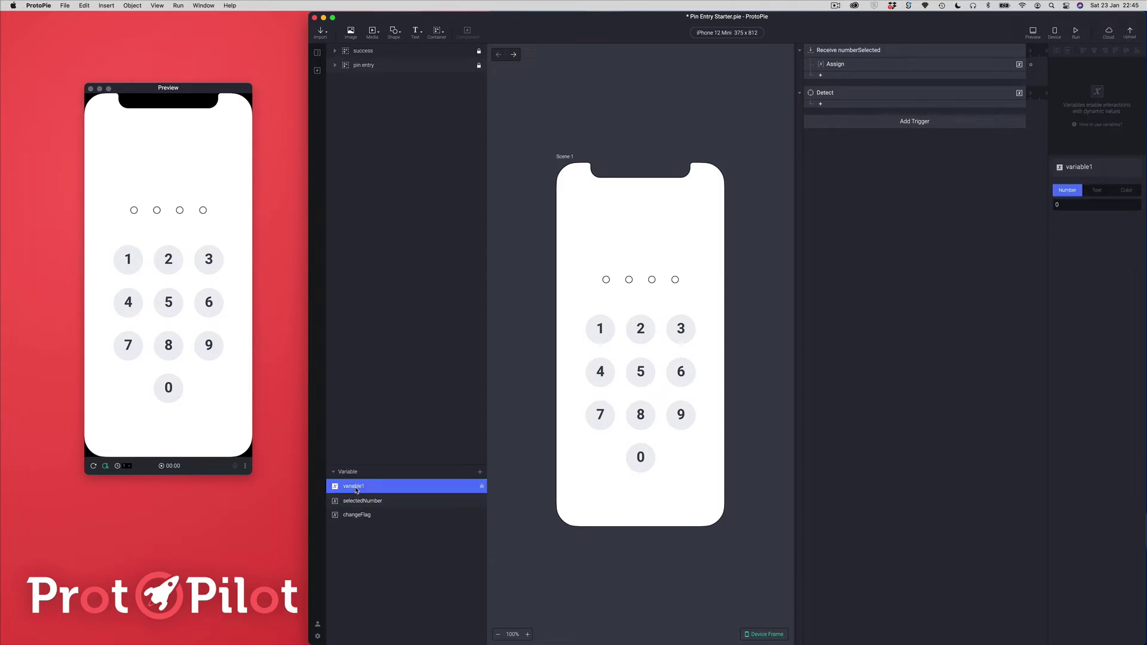
key(BackSpace)
click(478, 474)
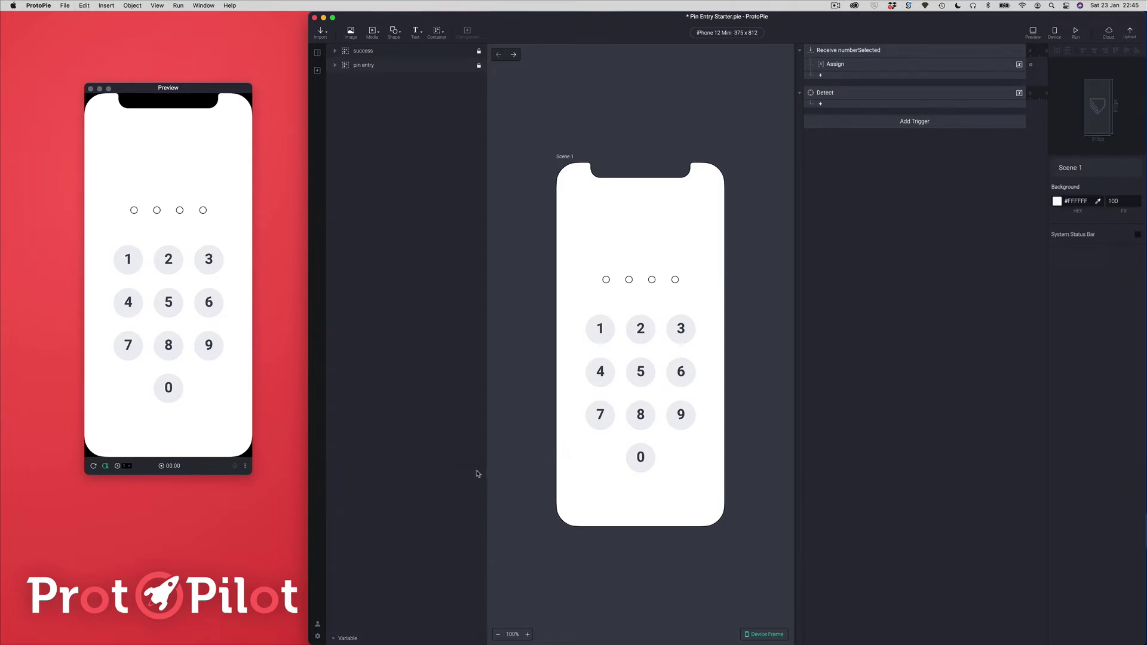
click(337, 638)
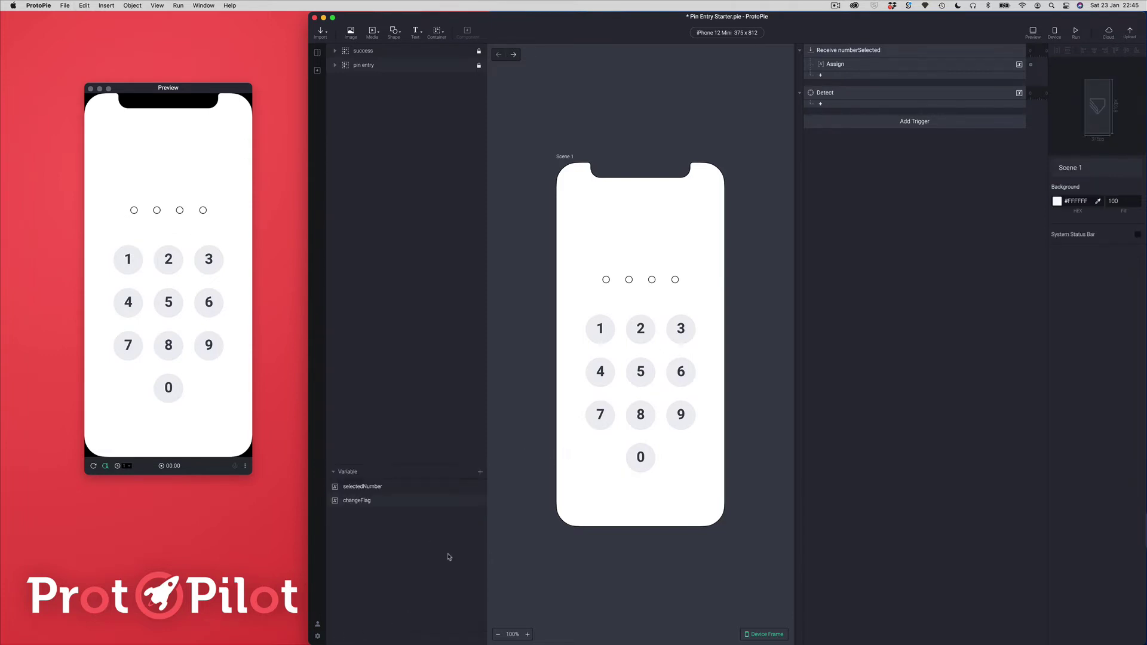
- Create a scene-only variable named 'pin' with the Text type
click(480, 472)
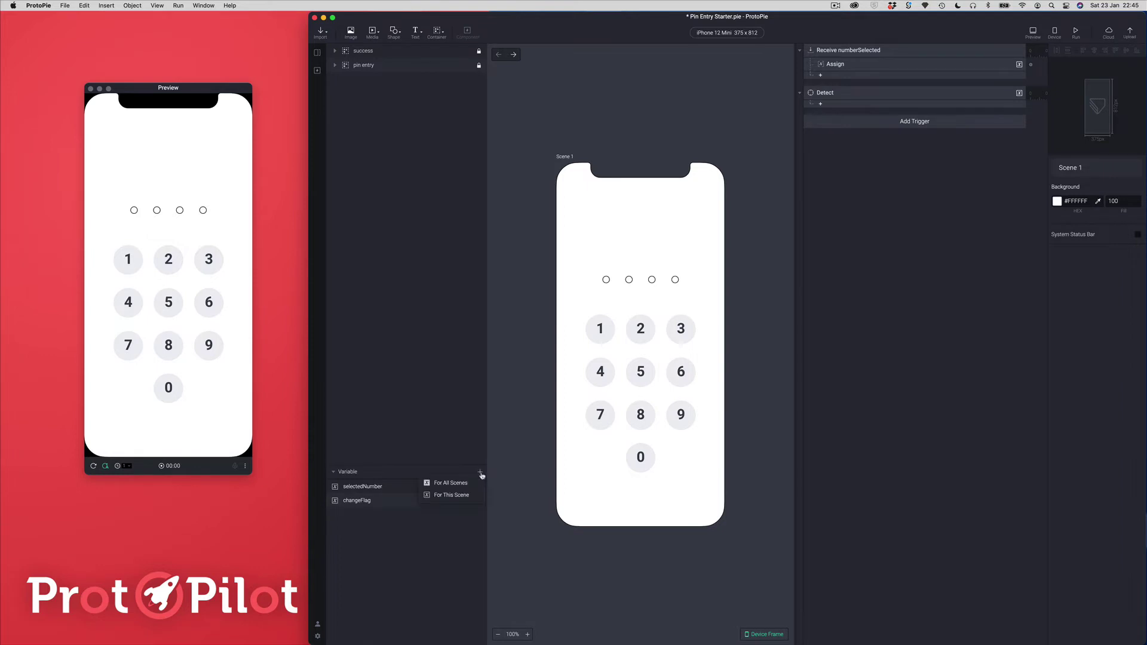
click(451, 495)
double_click(359, 514)
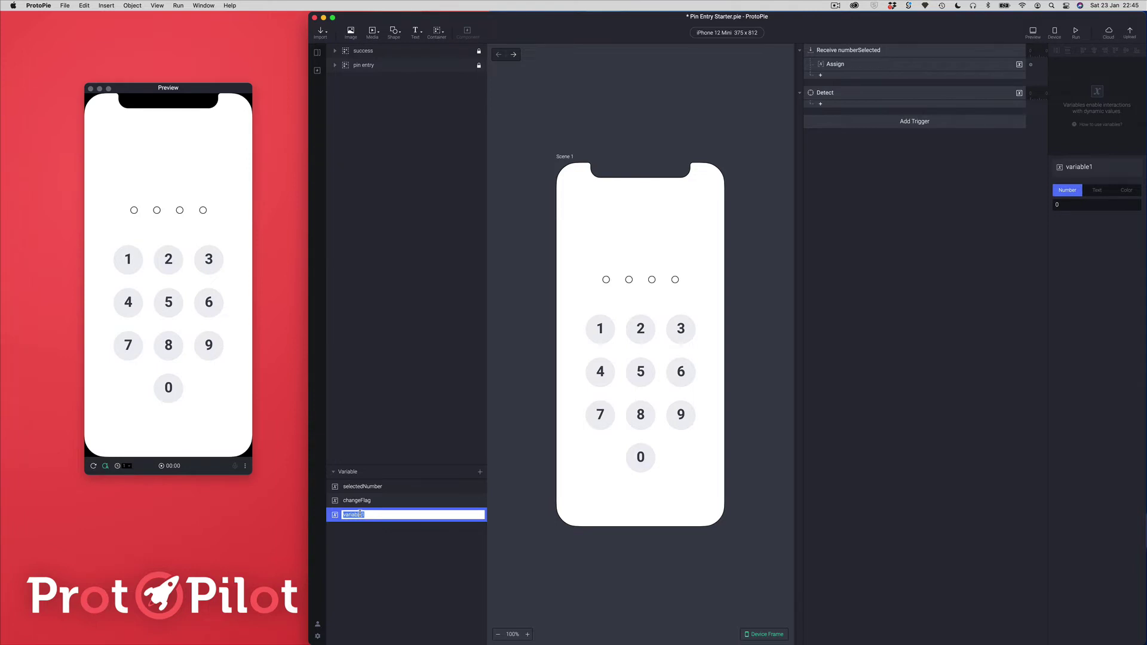
text(pin)
key(Return)
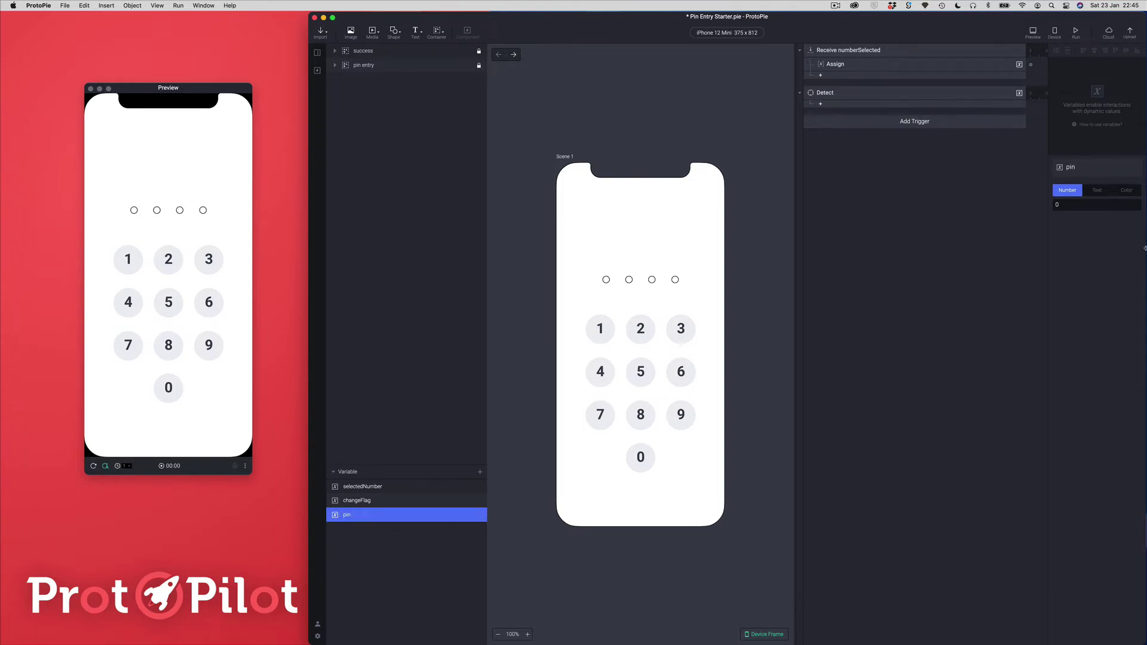
click(1098, 195)
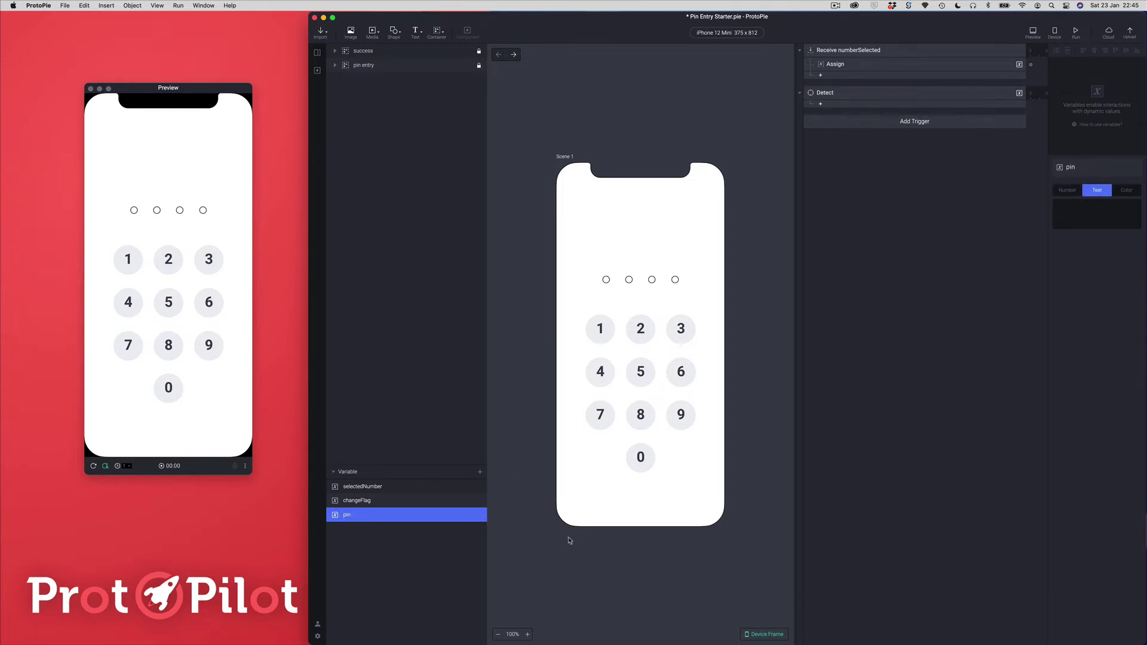
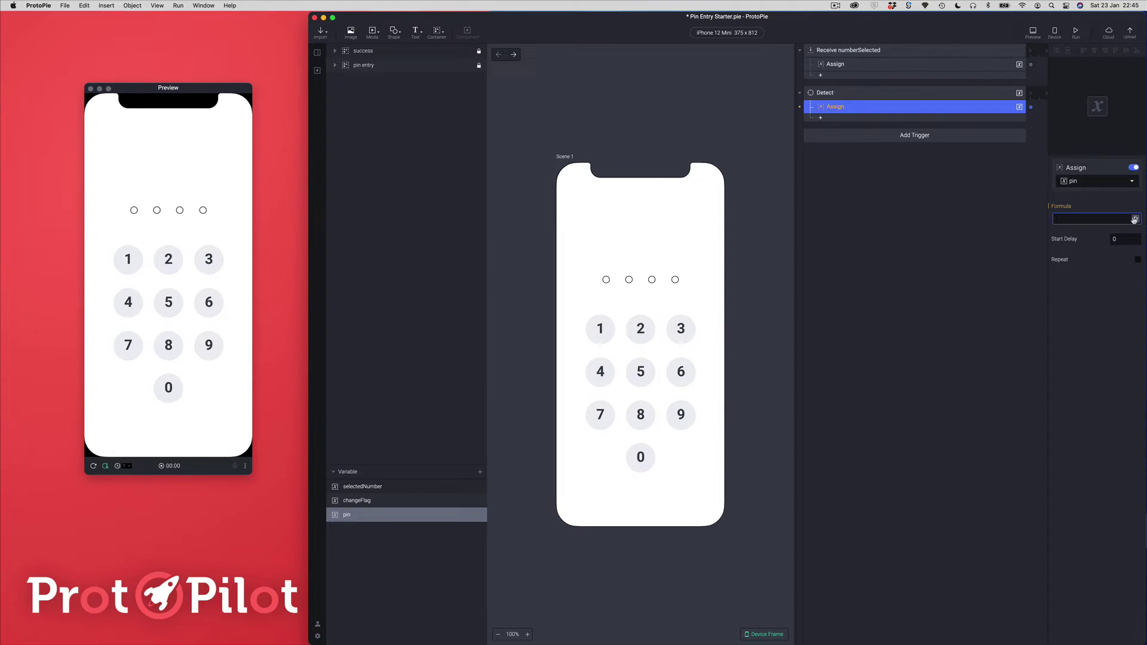
- Build the Assign value formula pin + selectedNumber from the variable picker
click(1135, 219)
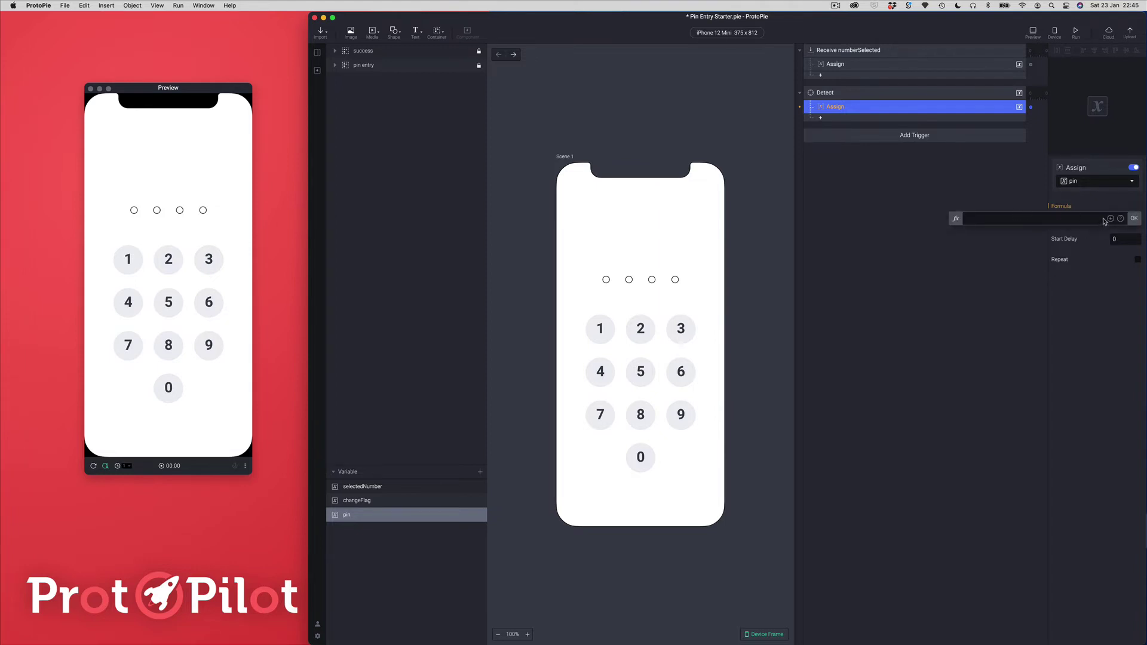
click(1111, 218)
click(986, 275)
click(1111, 219)
click(1039, 253)
click(1135, 219)
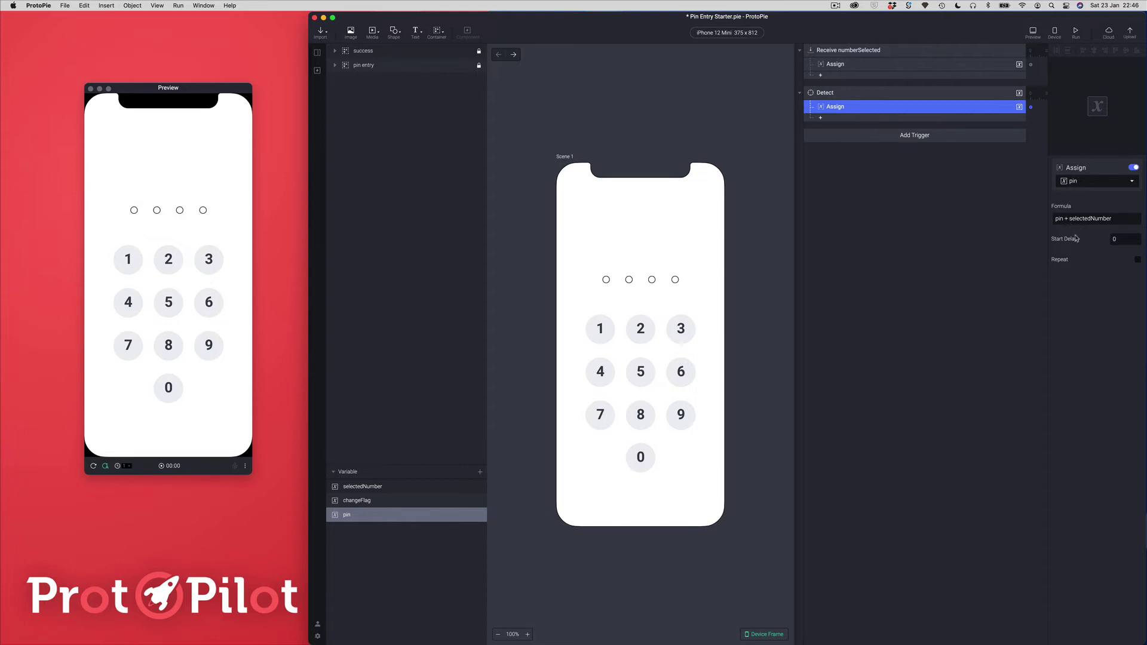
- Add a Send response under Detect and name it 'Send tapped'
click(821, 119)
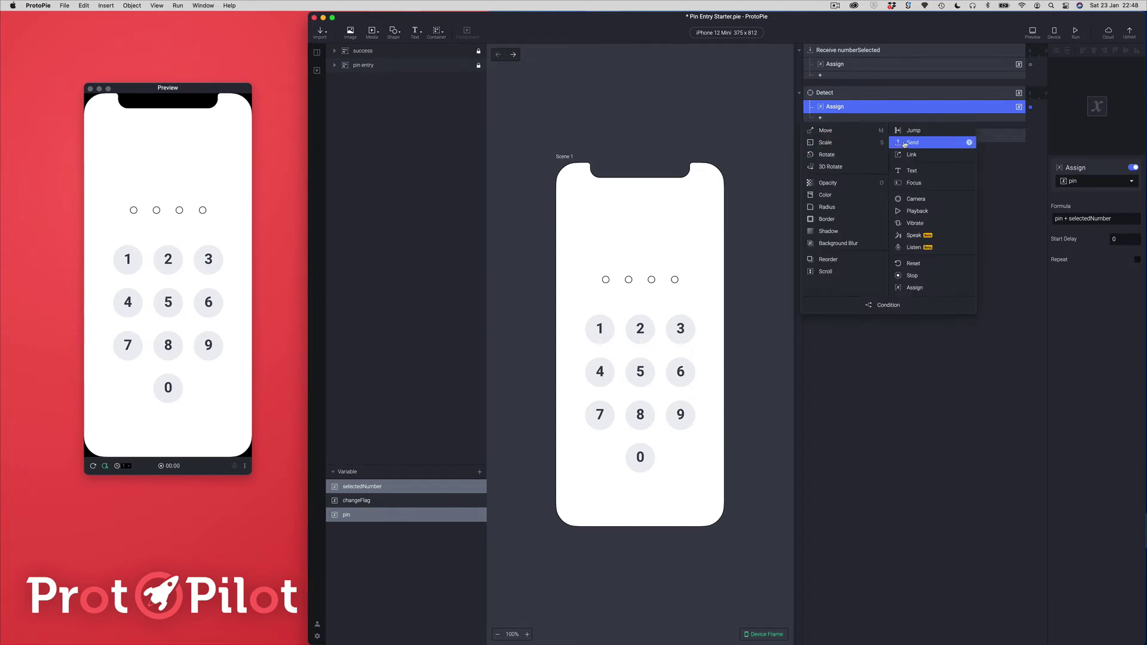
key(Escape)
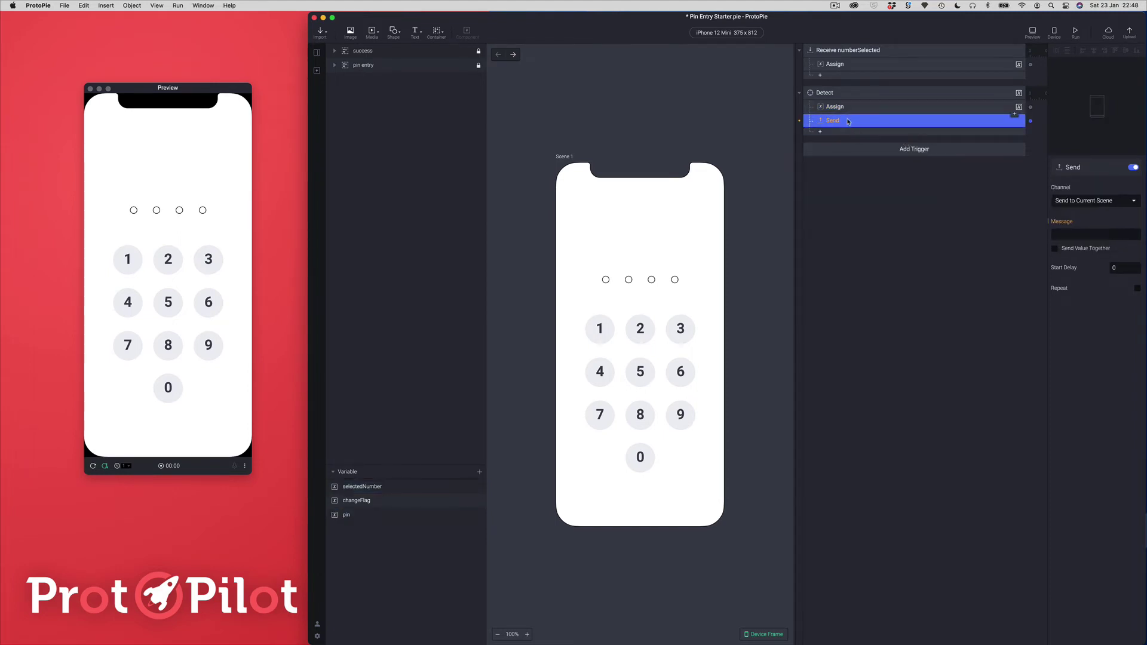
double_click(840, 121)
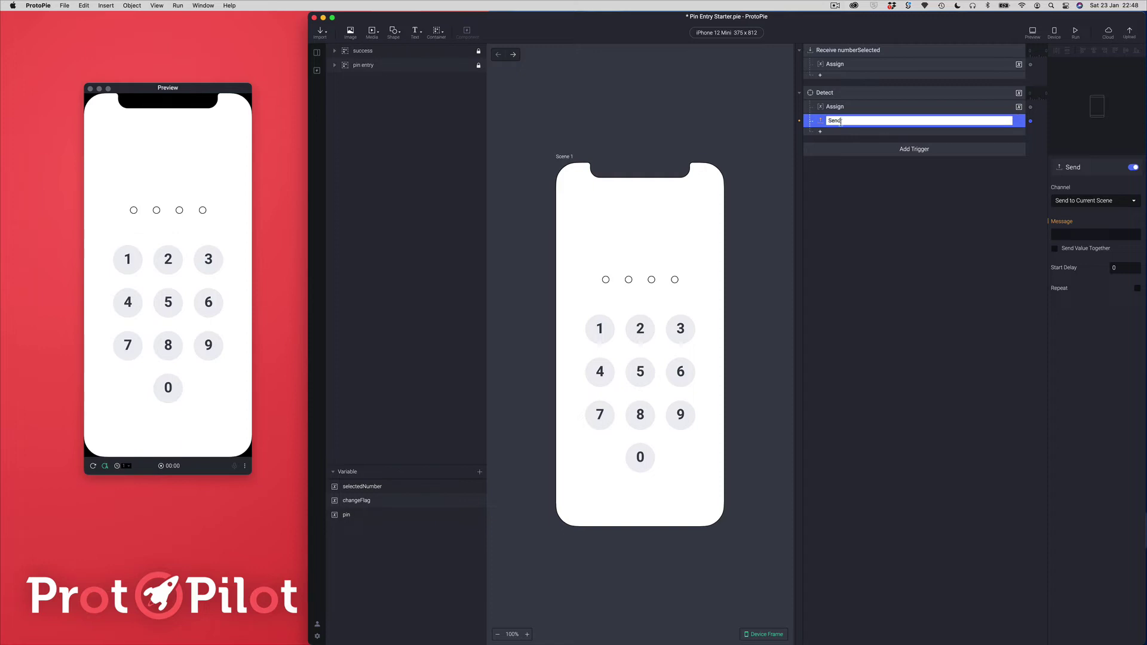
text(tapped)
key(Return)
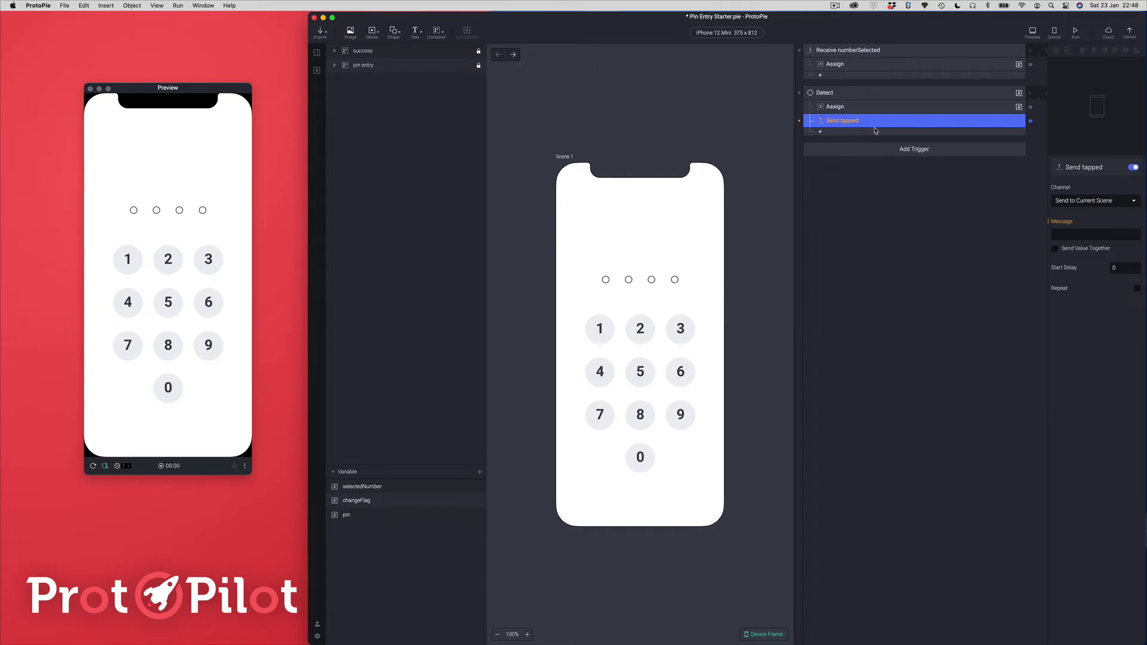
- Set the Send message to 'tapped' and send changeFlag's value with it
click(1066, 232)
text(tapped)
key(Return)
click(1055, 249)
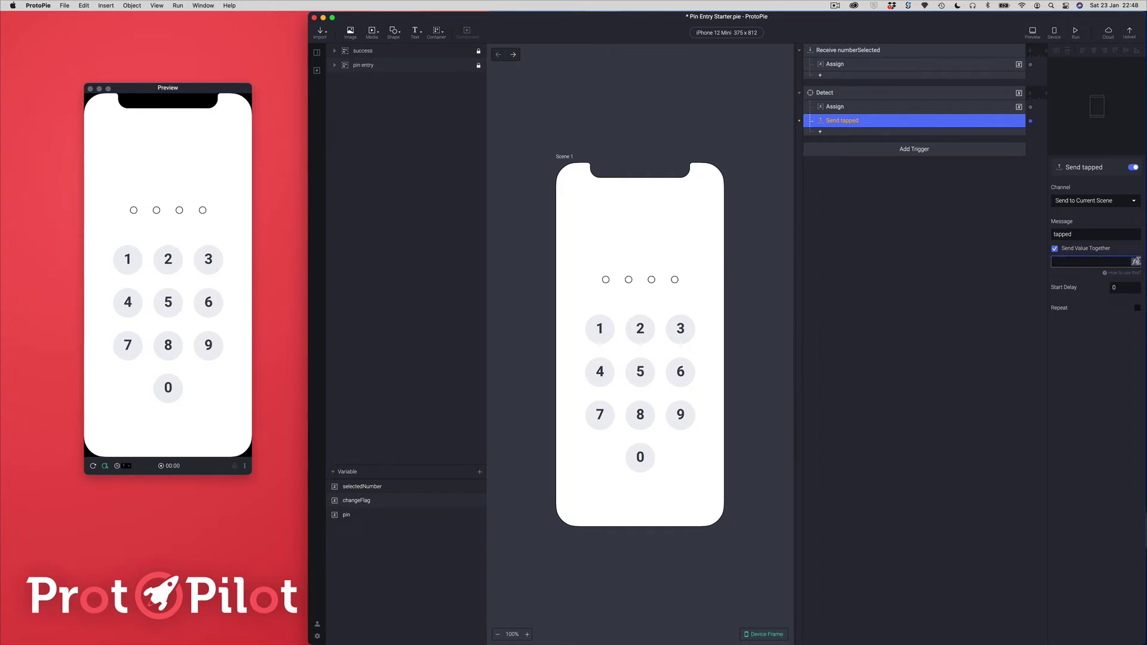
click(1112, 263)
click(1110, 261)
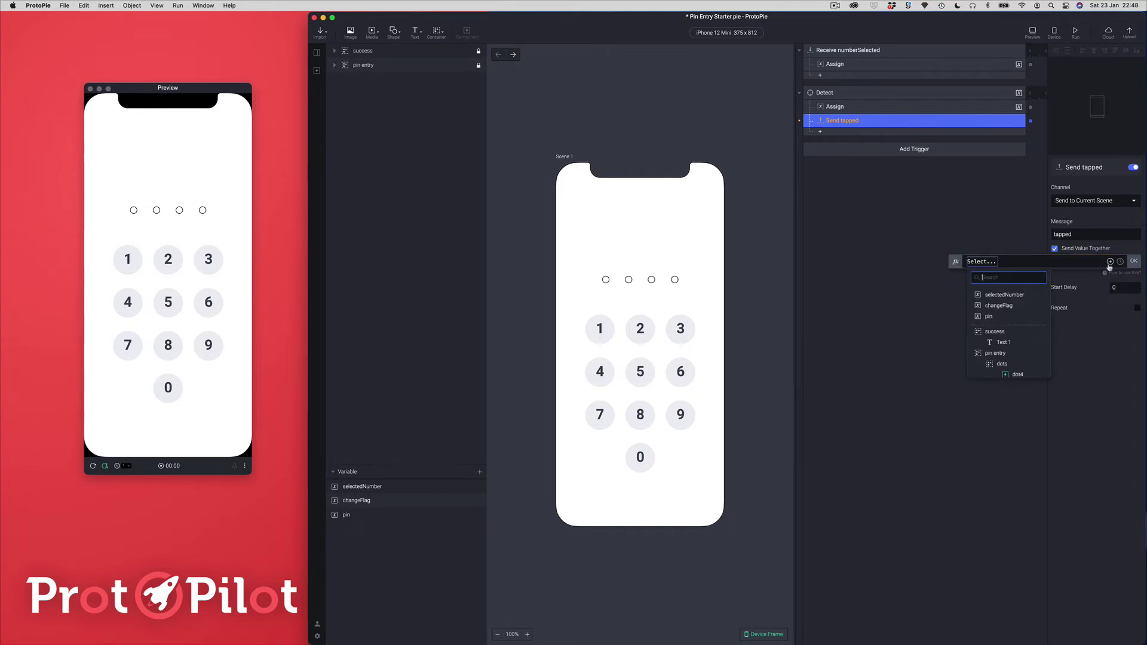
click(1015, 305)
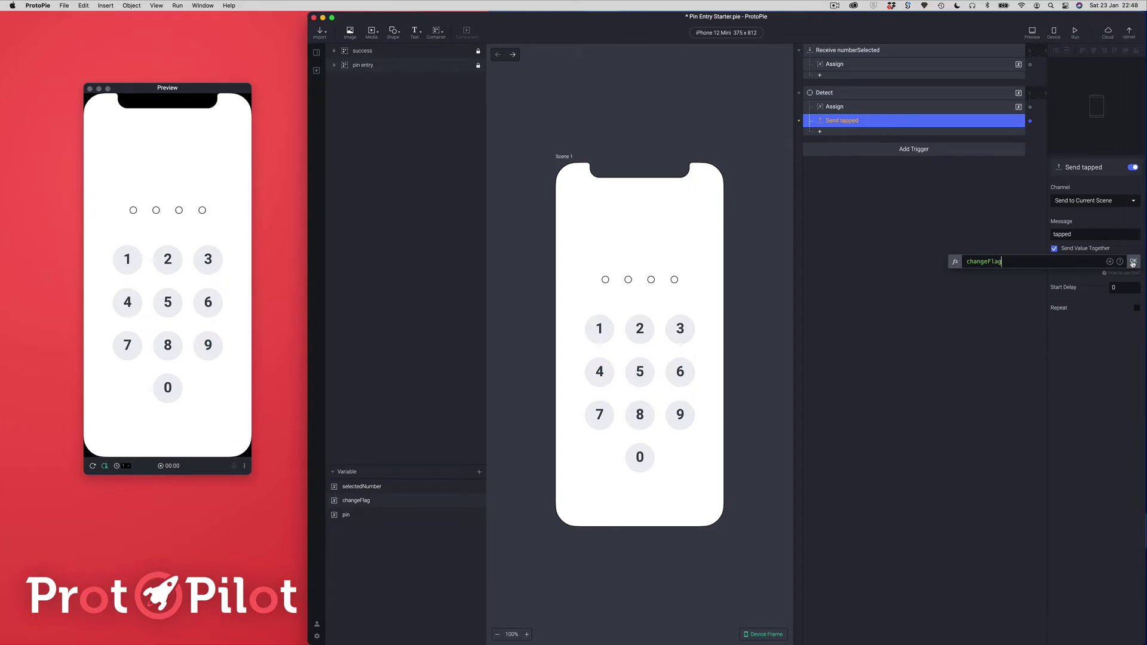
click(1134, 262)
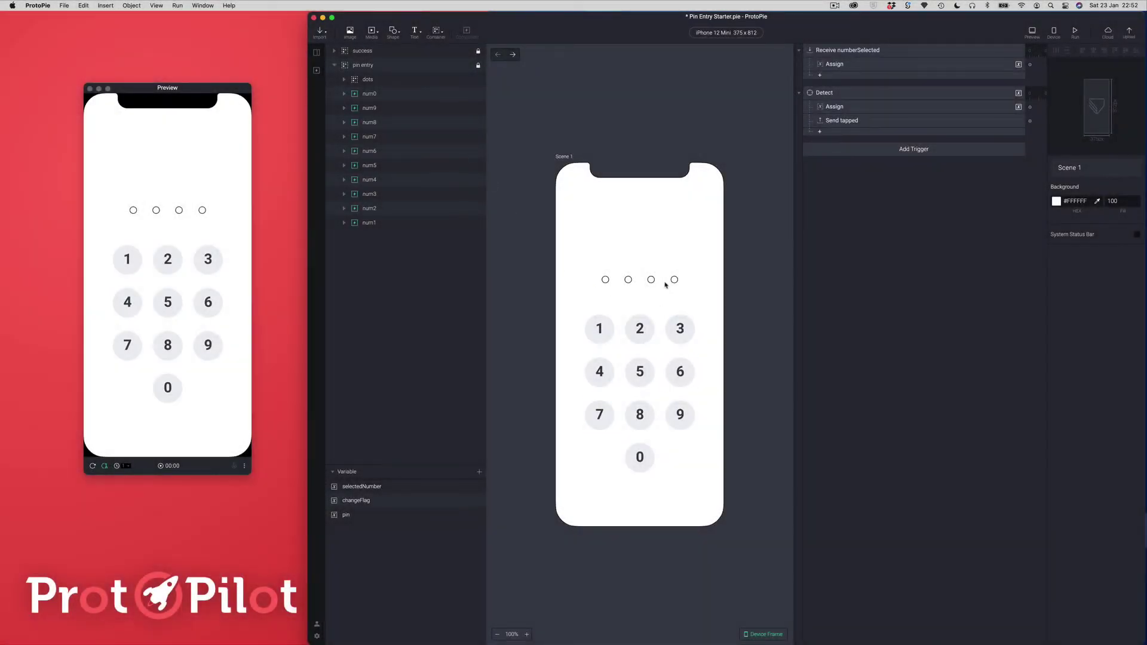
- Open the Pin Dot component and add a variable called name
click(317, 70)
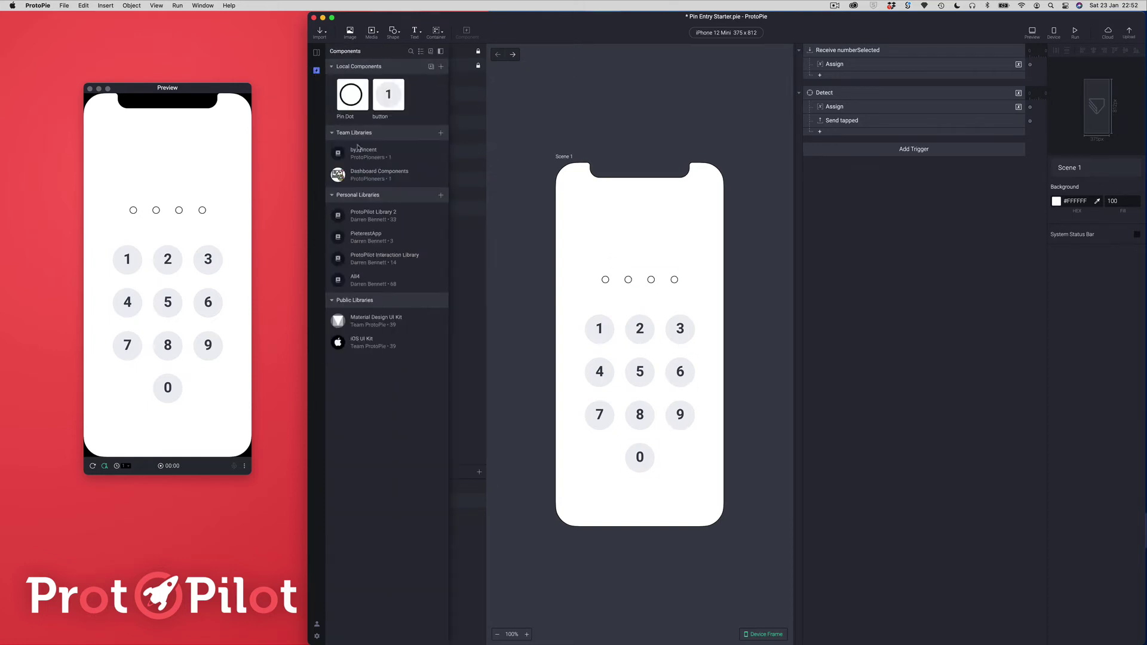
double_click(354, 98)
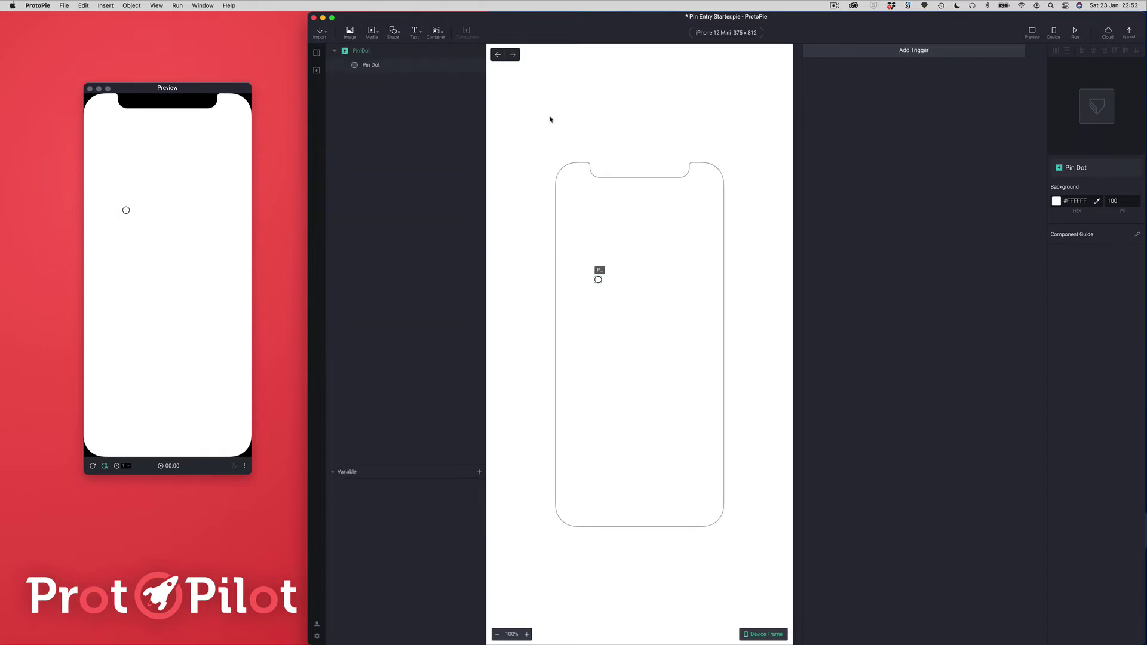
click(479, 473)
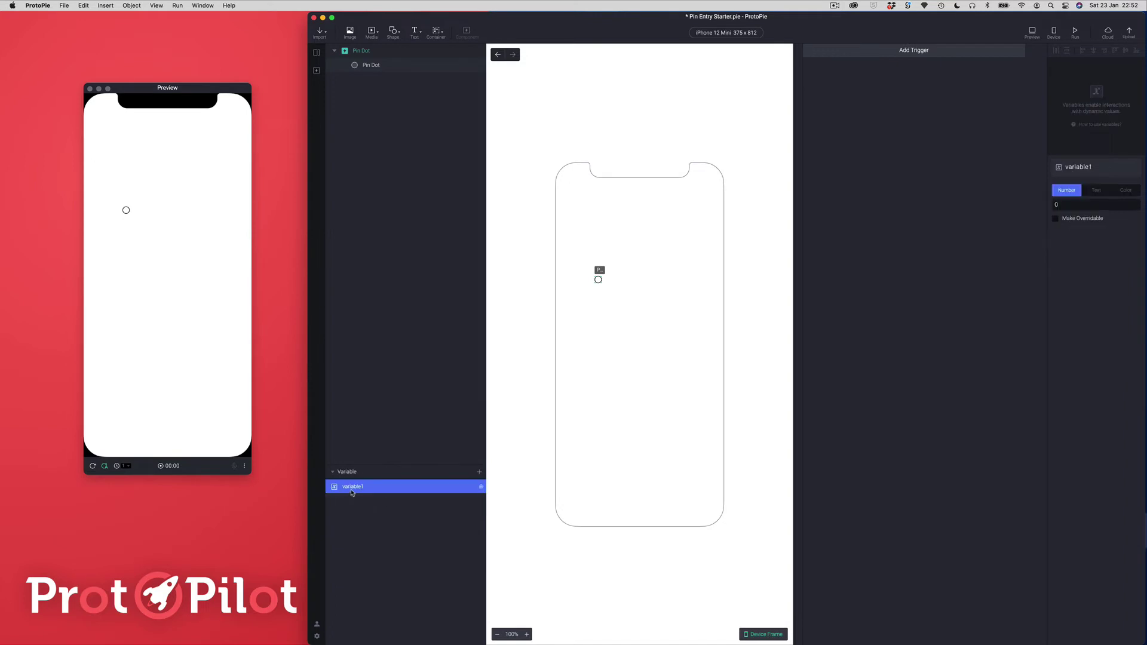
text(name)
key(Return)
- Add a second Pin Dot variable named instanceName
click(479, 472)
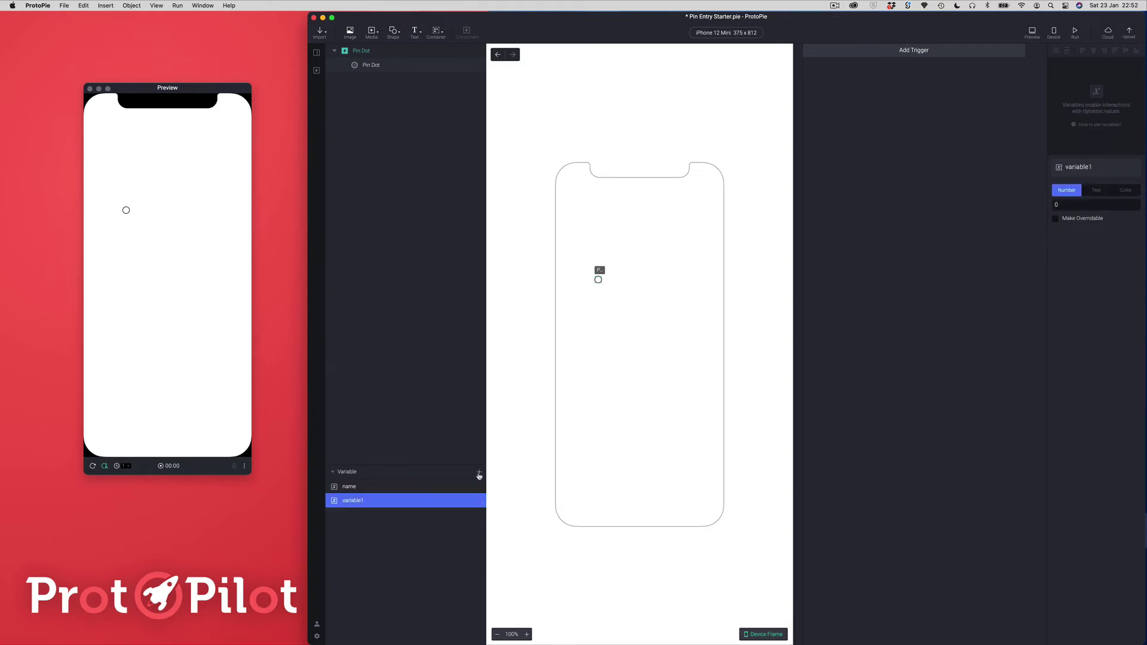
double_click(359, 501)
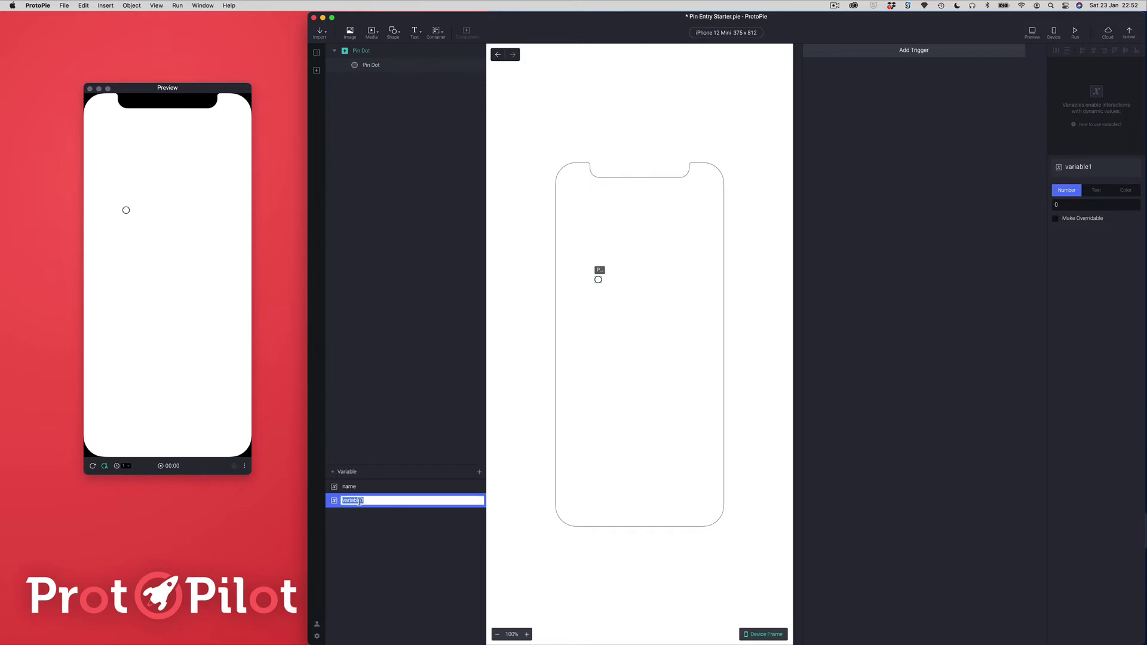
text(instanceName)
key(Return)
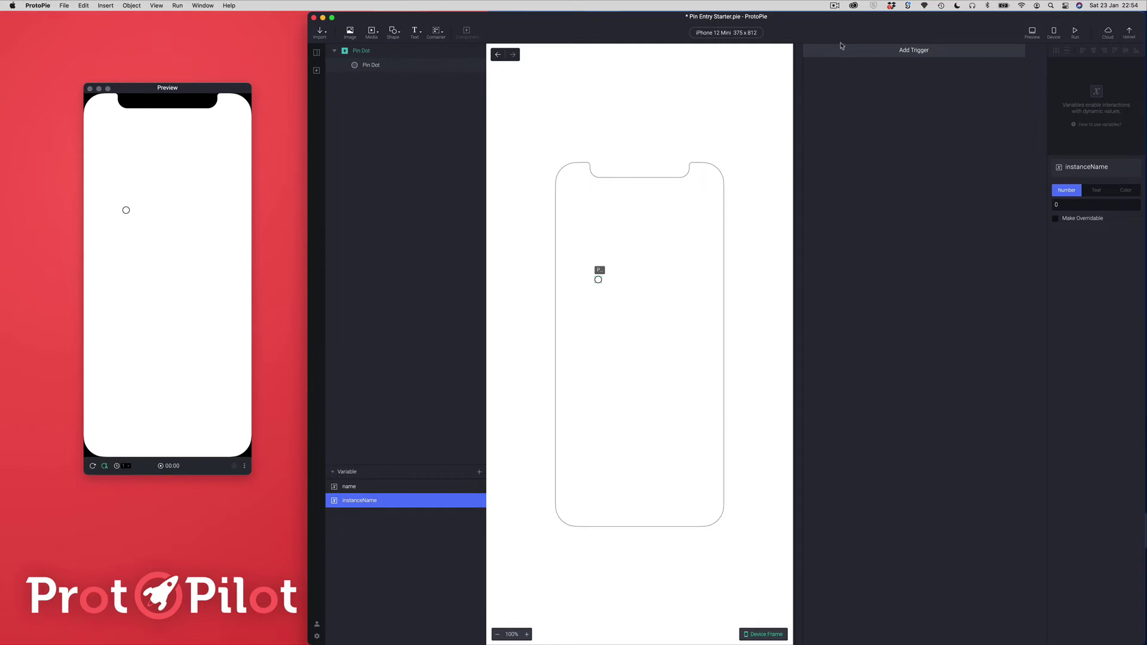
click(842, 50)
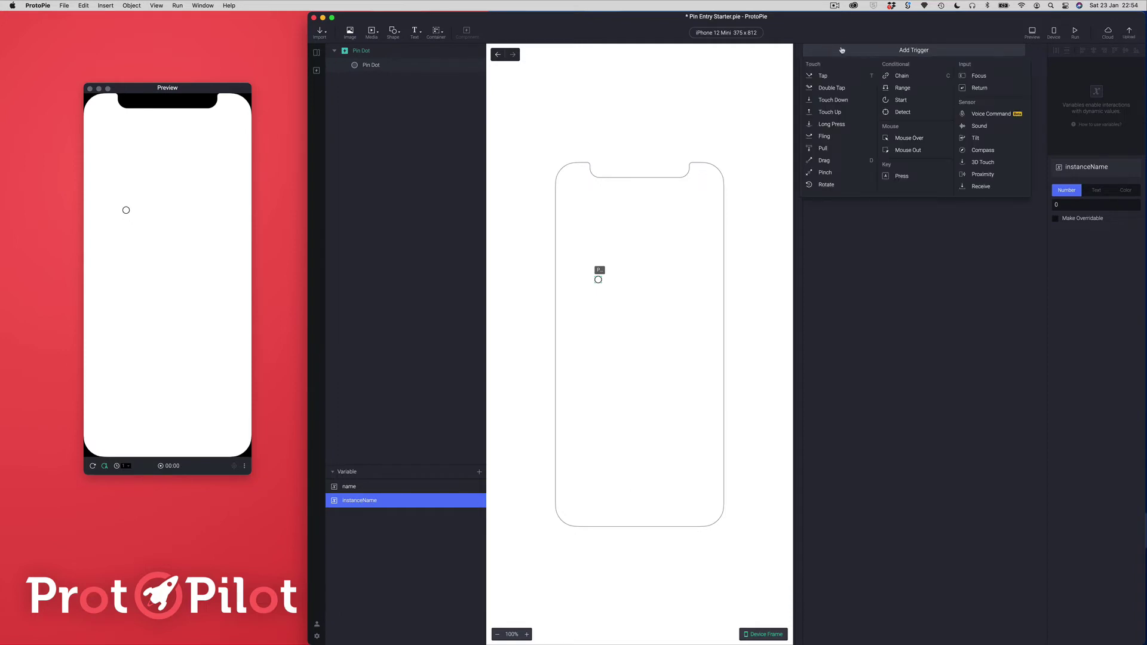
- Add a Receive trigger storing the 'tapped' message value in instanceName, plus a Detect trigger
click(981, 187)
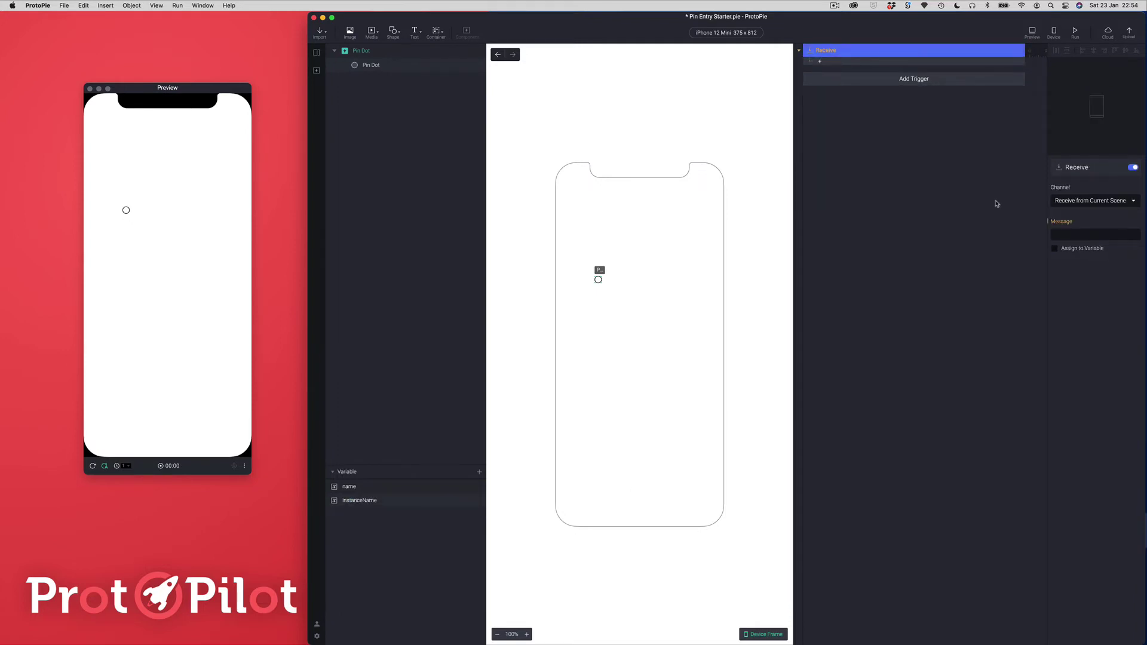
click(1079, 235)
click(1077, 258)
click(1054, 249)
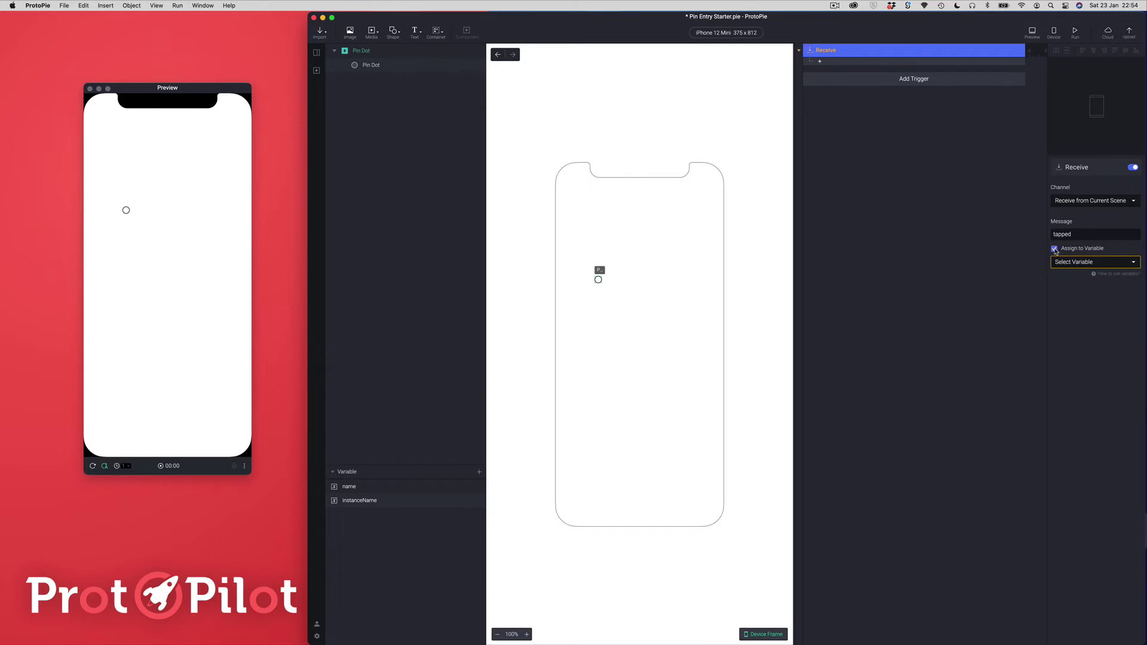
click(1088, 263)
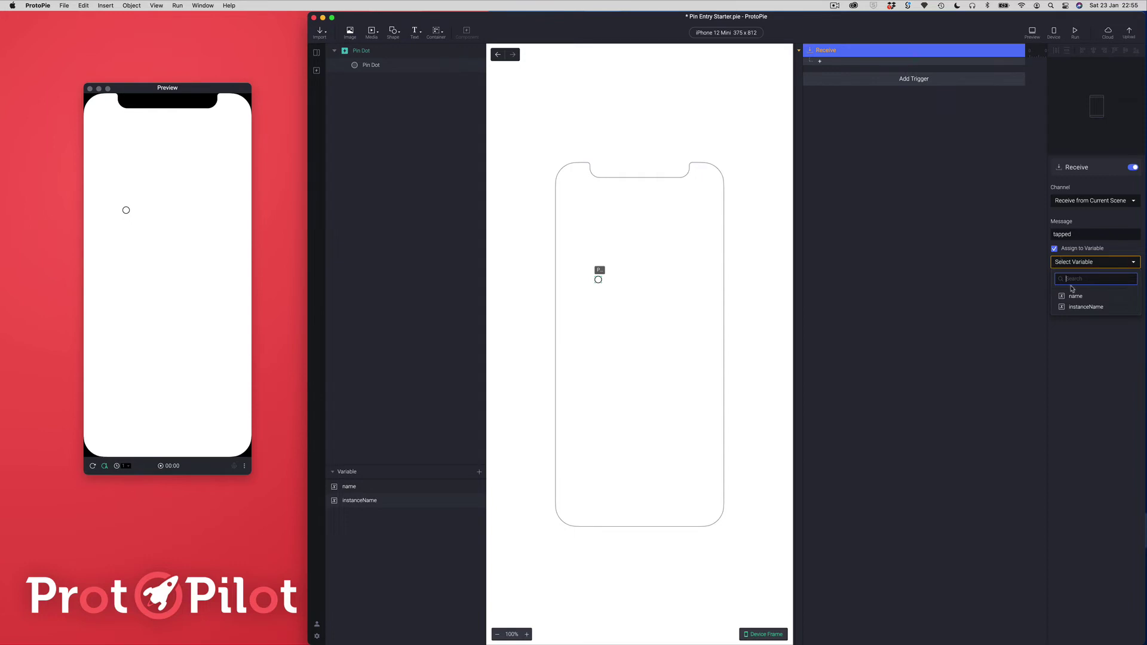
click(1075, 308)
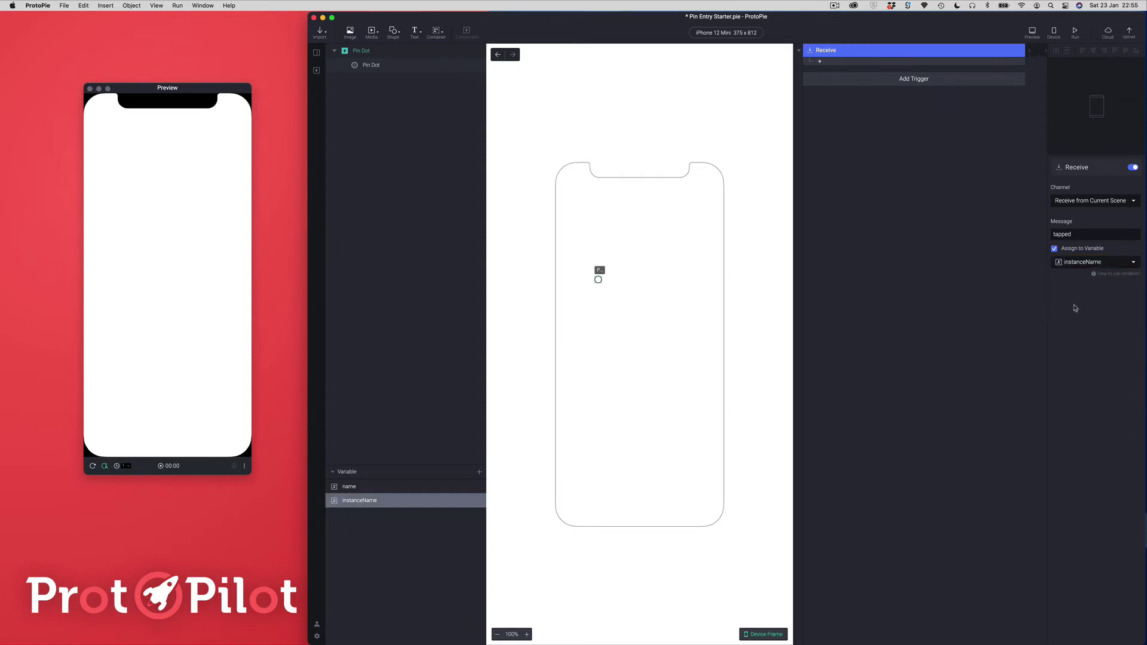
click(883, 84)
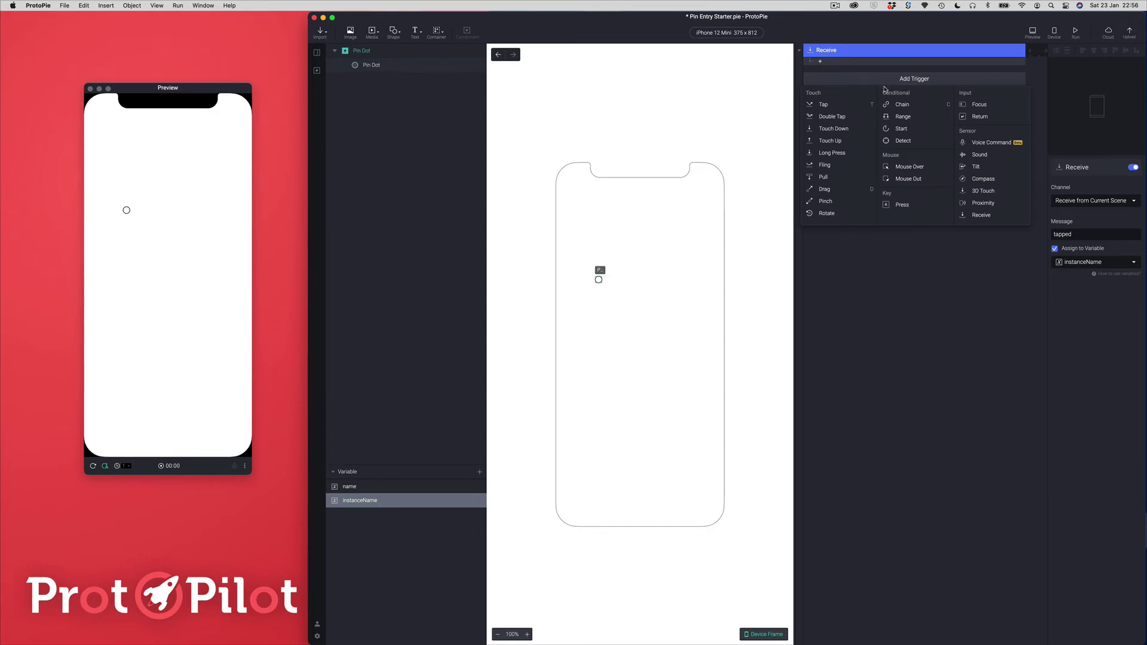
click(888, 142)
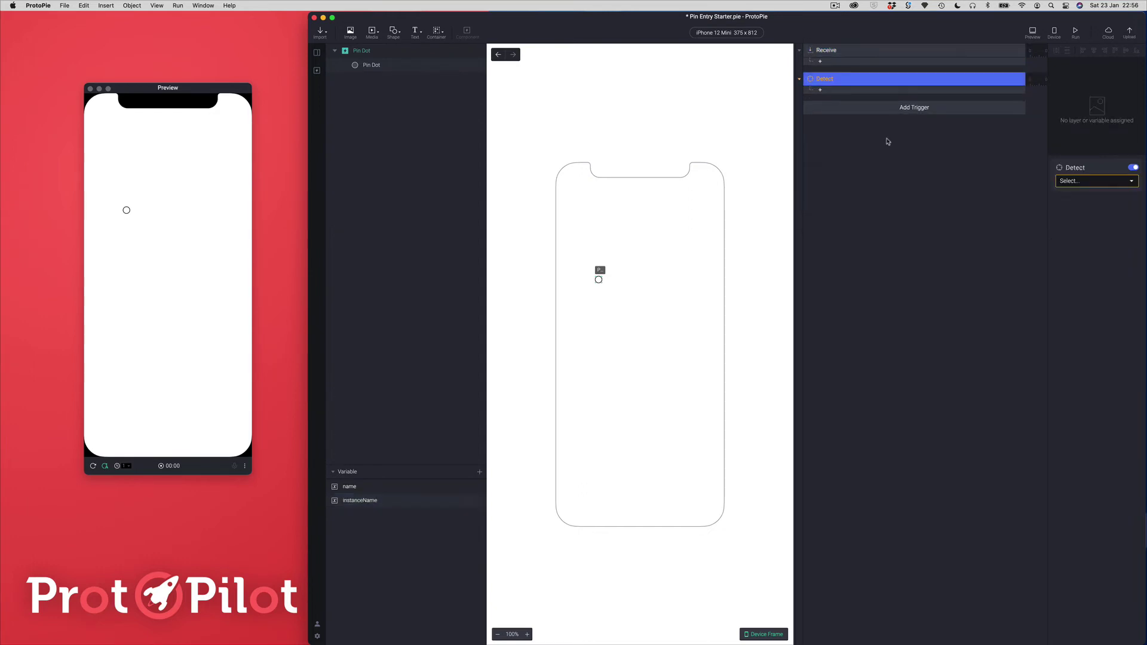
- Rename the Detect trigger 'Detect instanceName' and make it watch instanceName
double_click(840, 79)
click(840, 79)
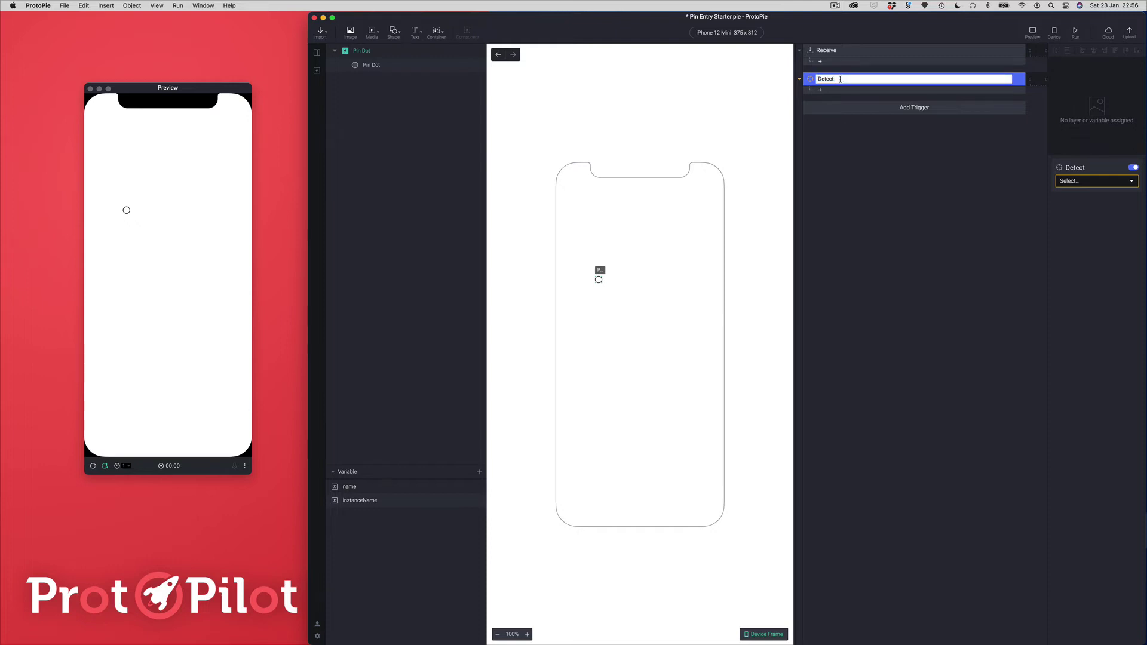
text(instanceName)
key(Return)
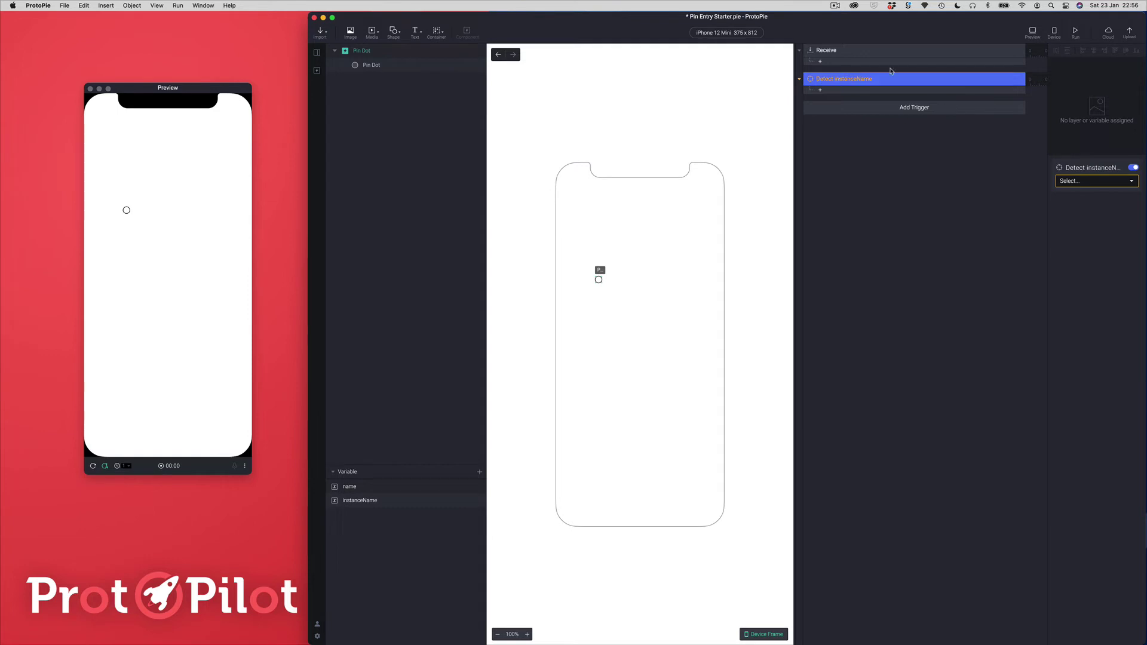
click(1070, 182)
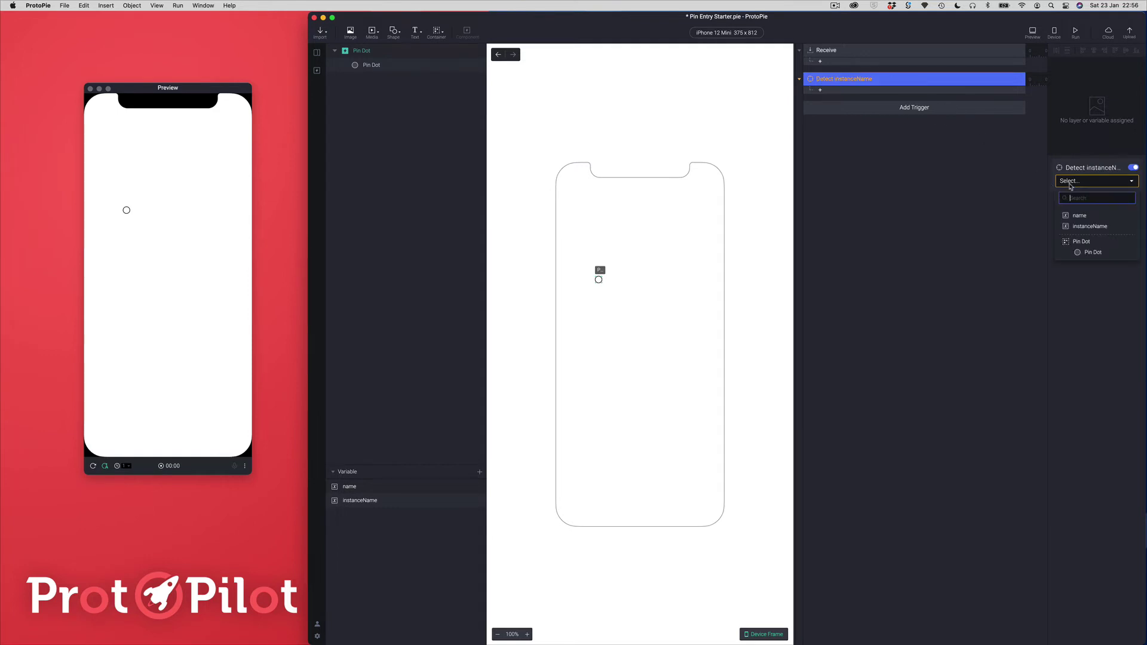
click(1077, 227)
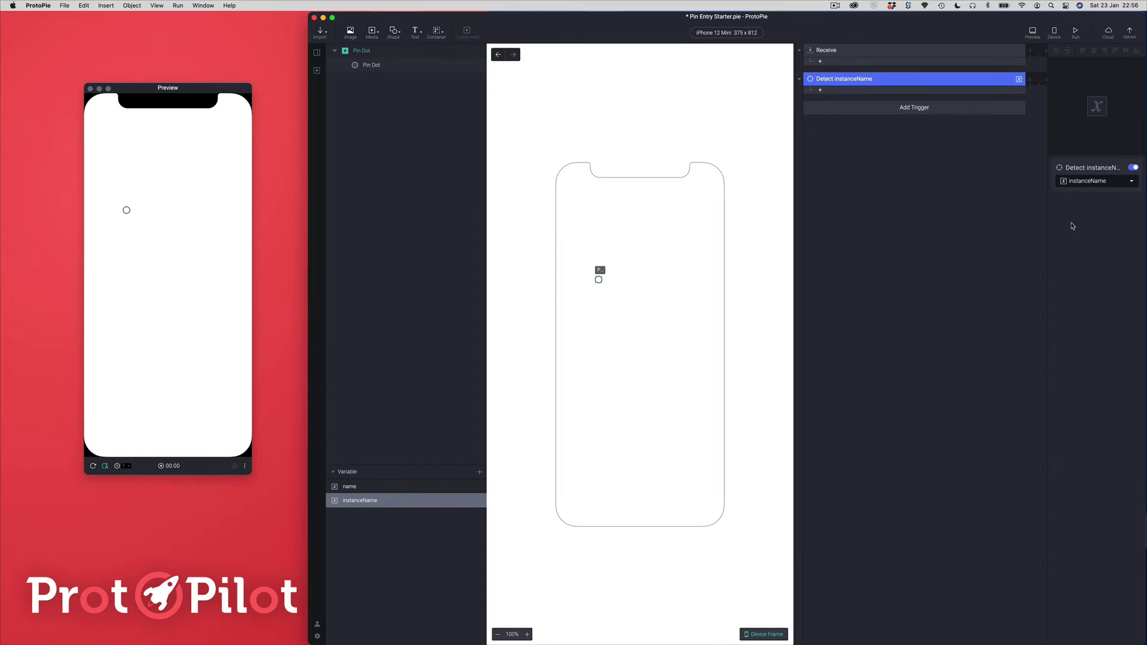
- Add a condition labelled 'if instanceName = name' comparing instanceName to name
click(819, 90)
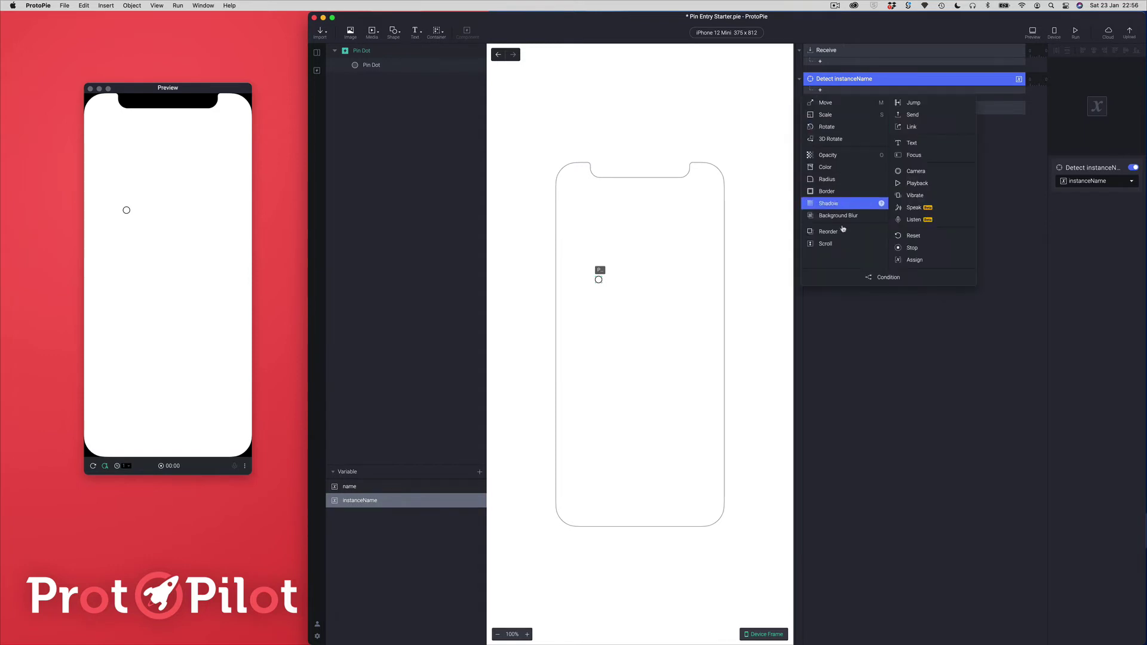
click(879, 278)
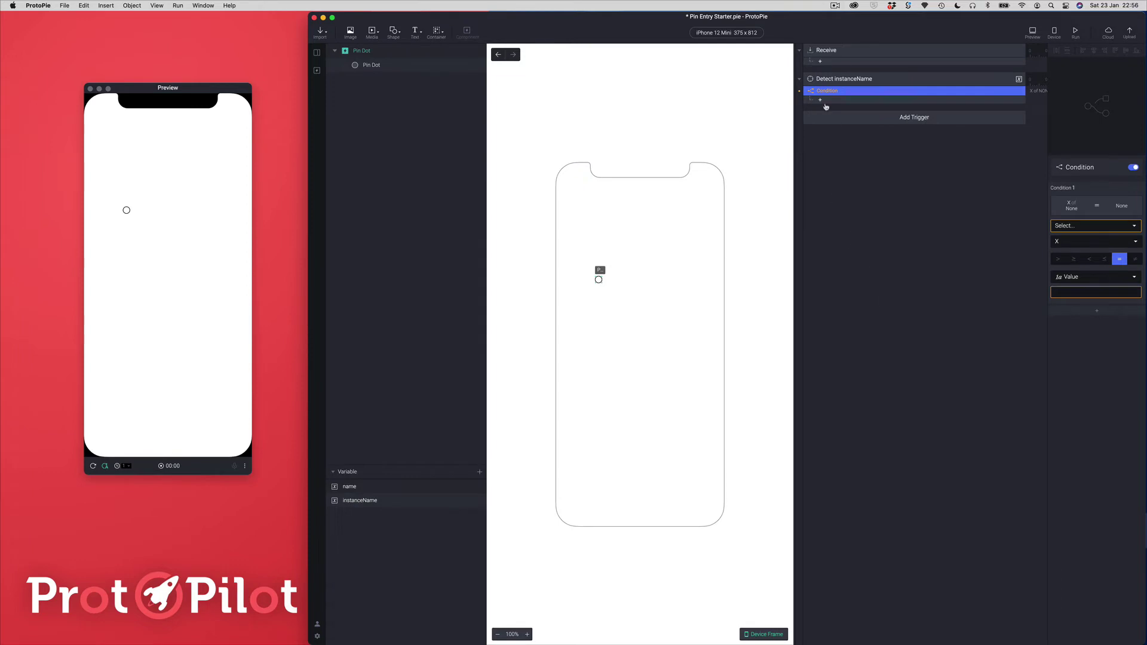
double_click(830, 90)
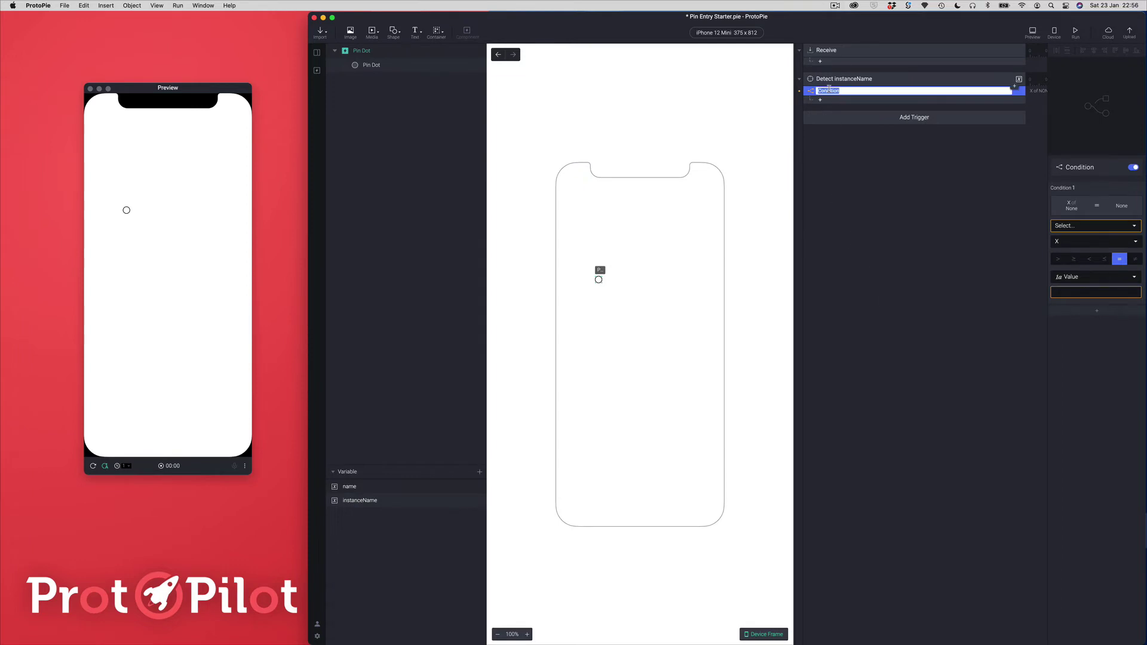
key(BackSpace)
text(if instanceName = name)
key(Return)
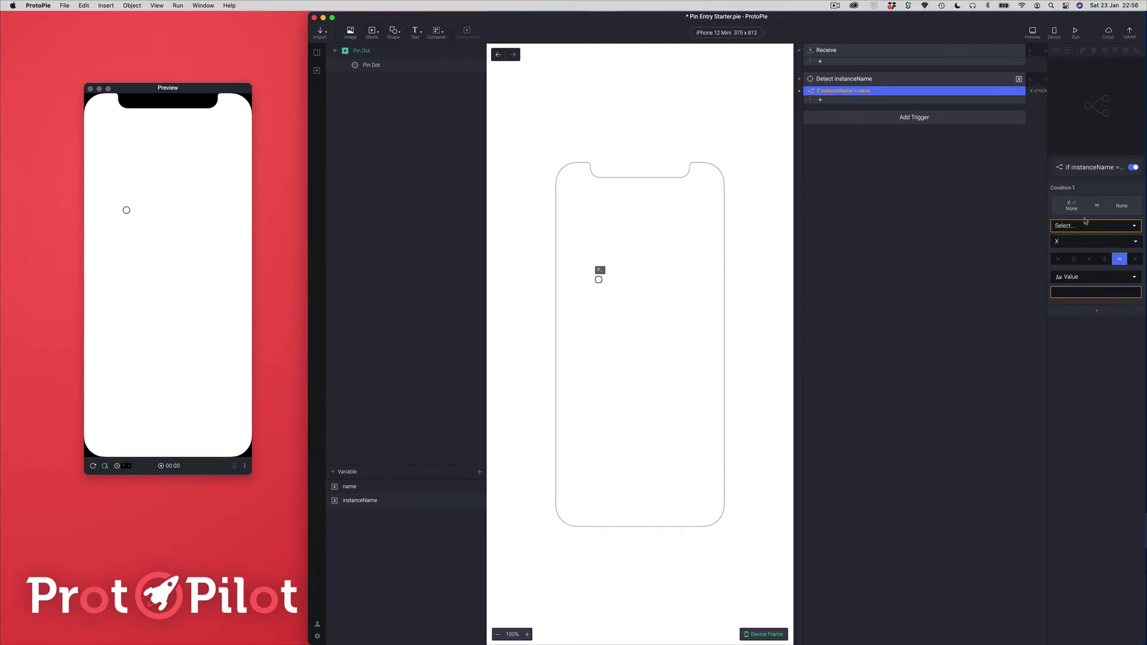
click(1086, 225)
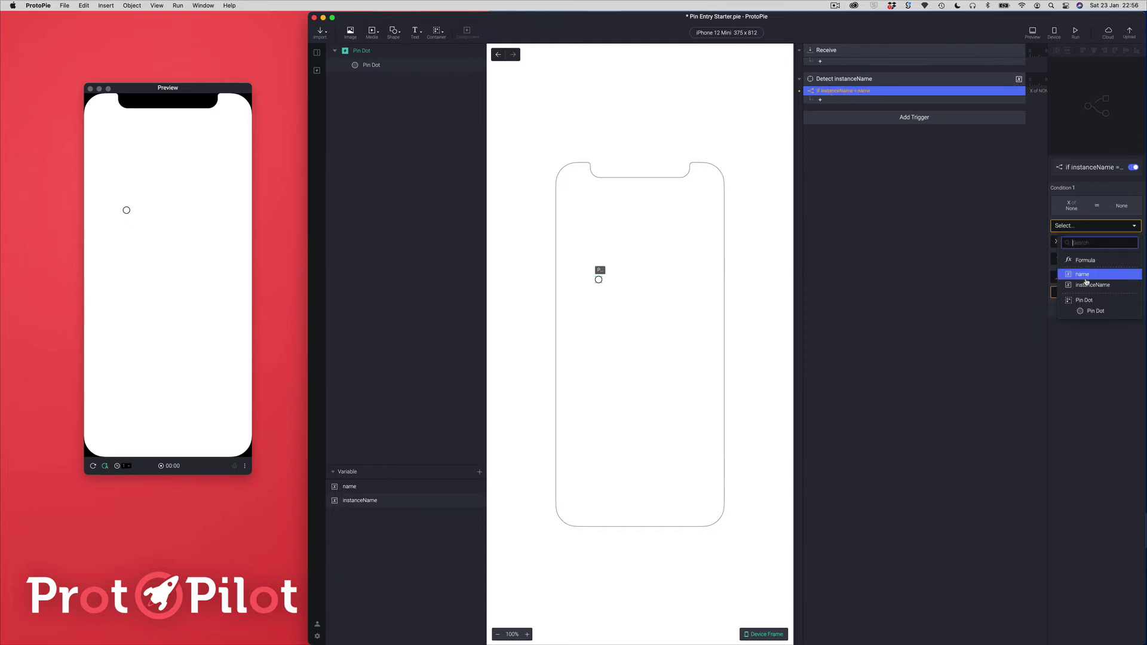
click(1086, 285)
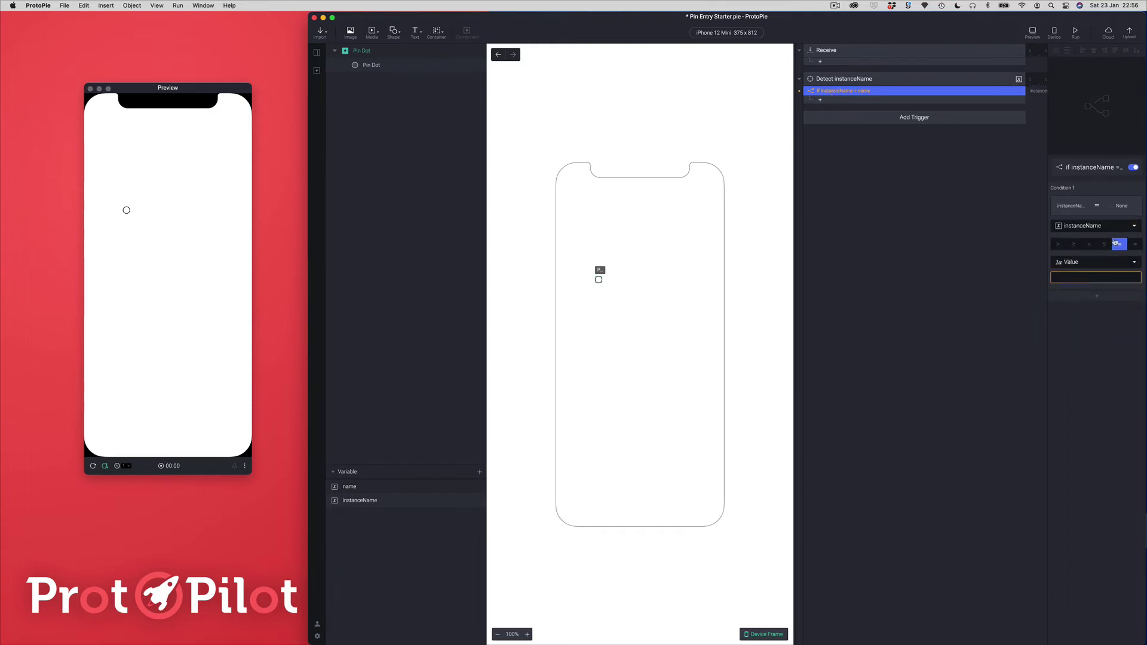
click(1079, 266)
click(1088, 324)
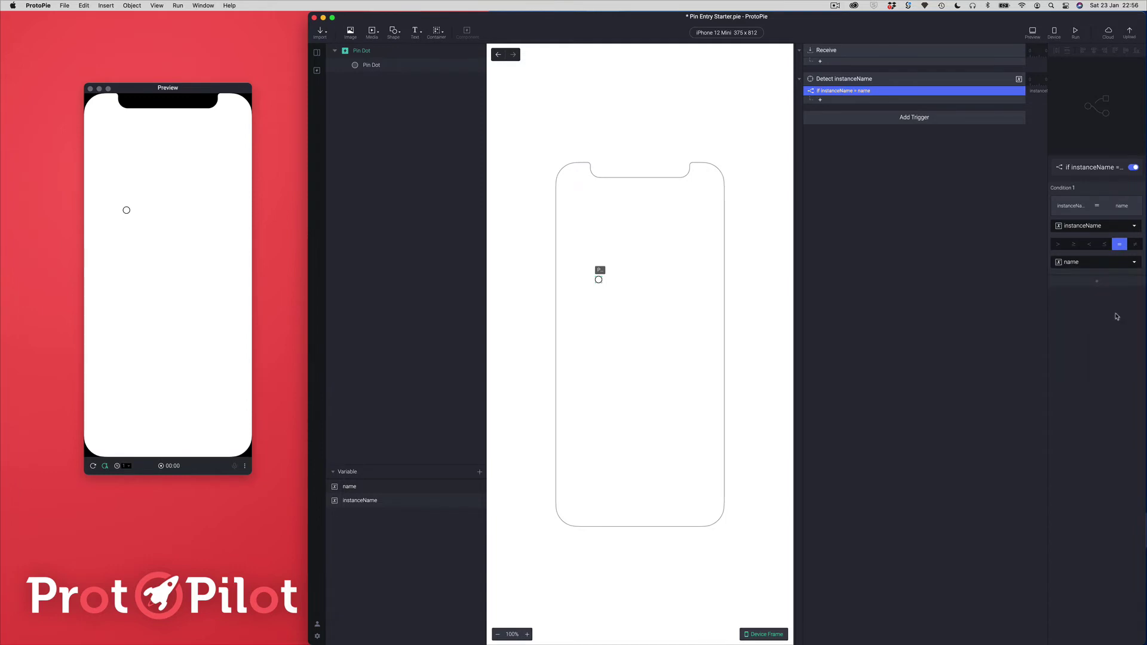
- Add a Color response inside the condition targeting the Pin Dot layer
click(820, 100)
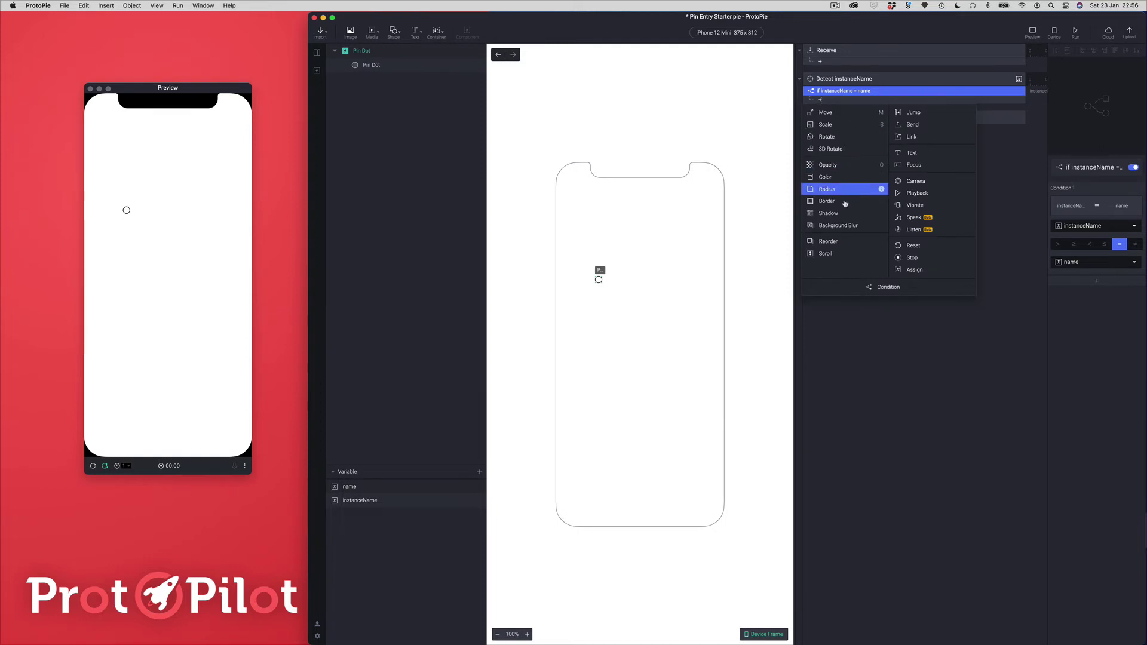
click(837, 179)
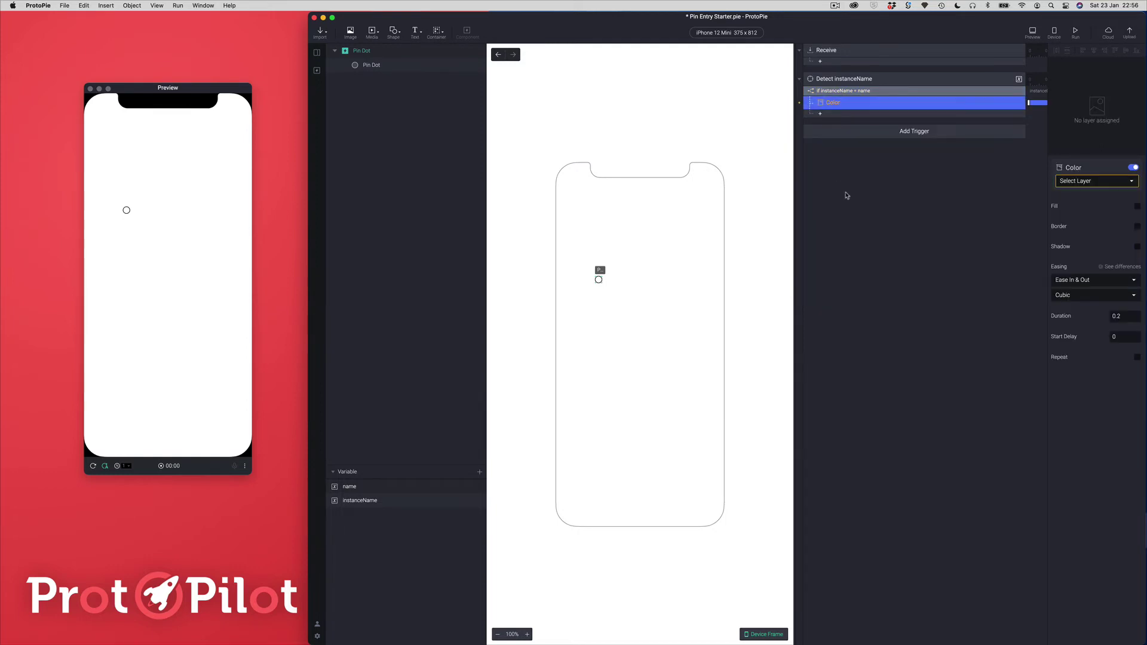
click(1083, 181)
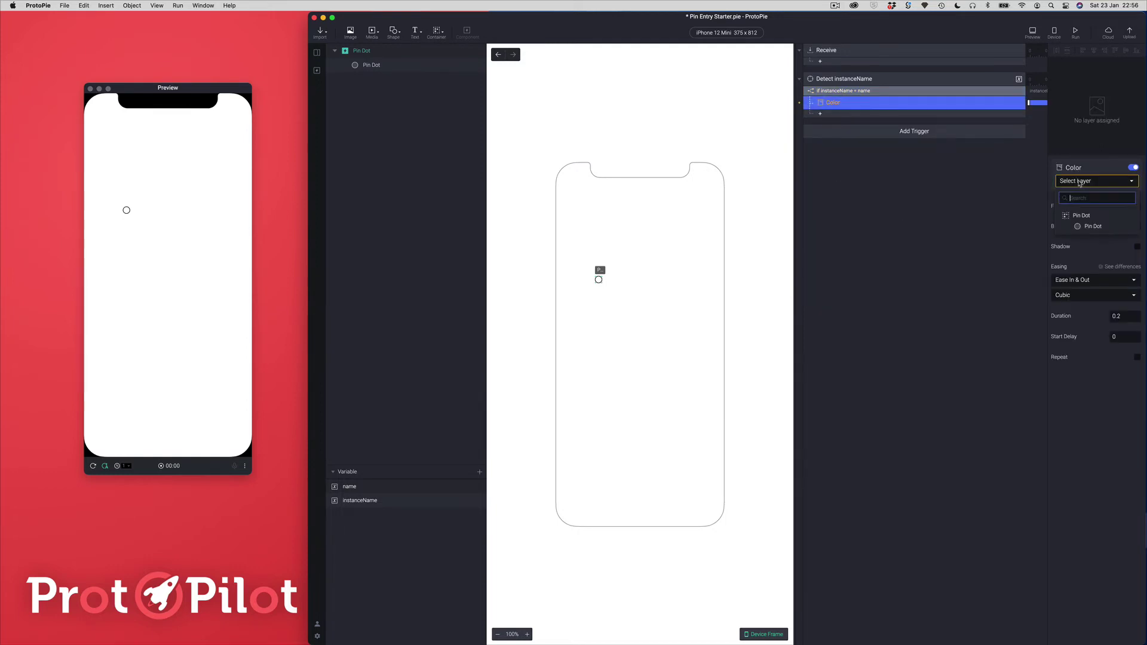
click(1086, 226)
- Set the Pin Dot fill to black #000000 at 100 opacity
click(1061, 222)
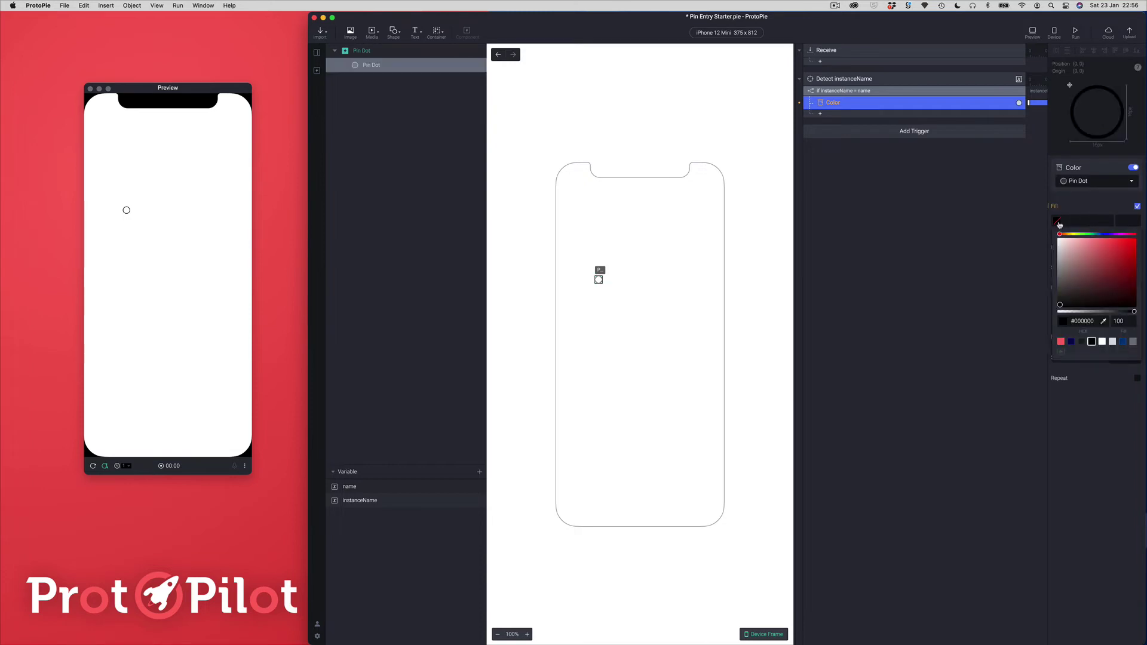
click(1061, 222)
click(1060, 223)
click(1058, 222)
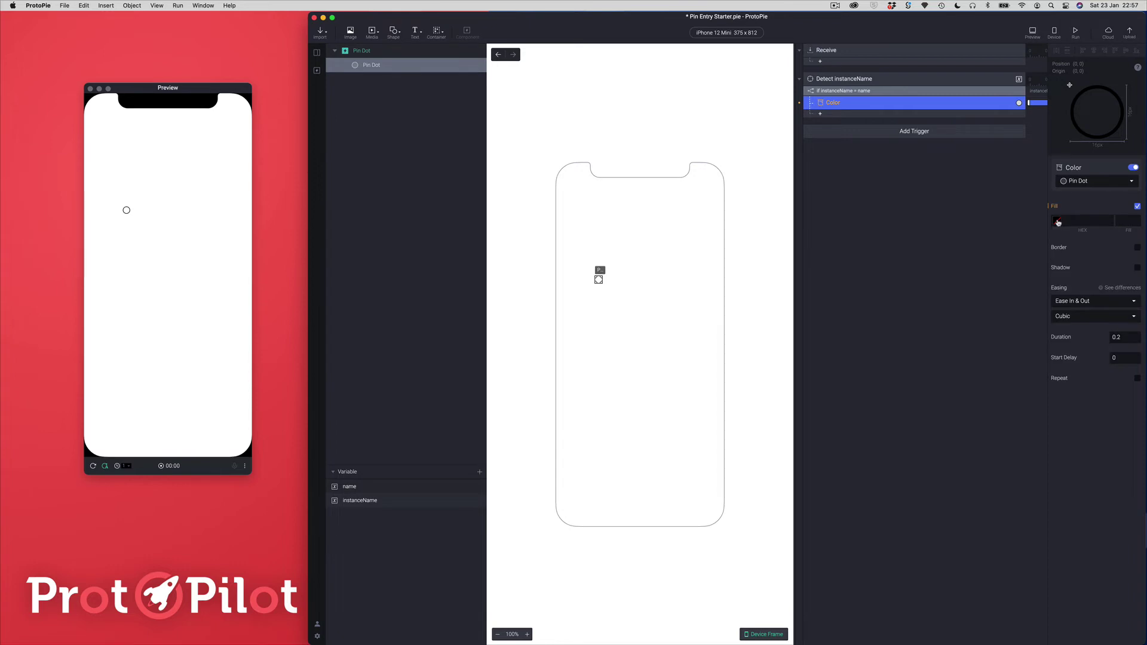
click(1058, 223)
click(1060, 306)
click(1117, 221)
key(Return)
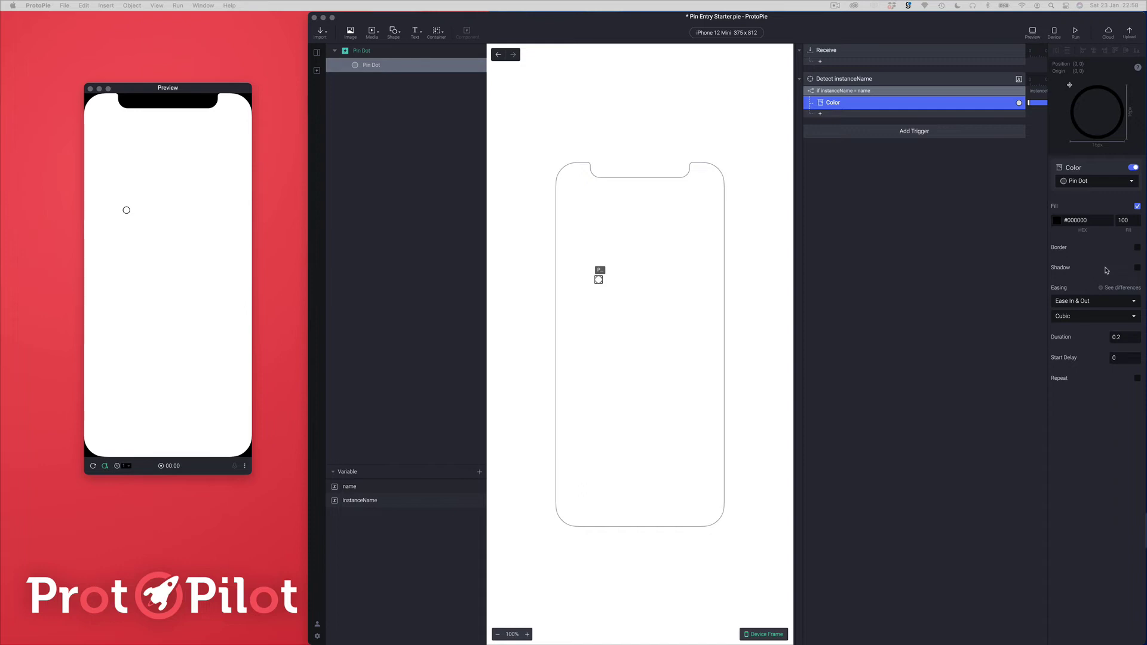
click(351, 491)
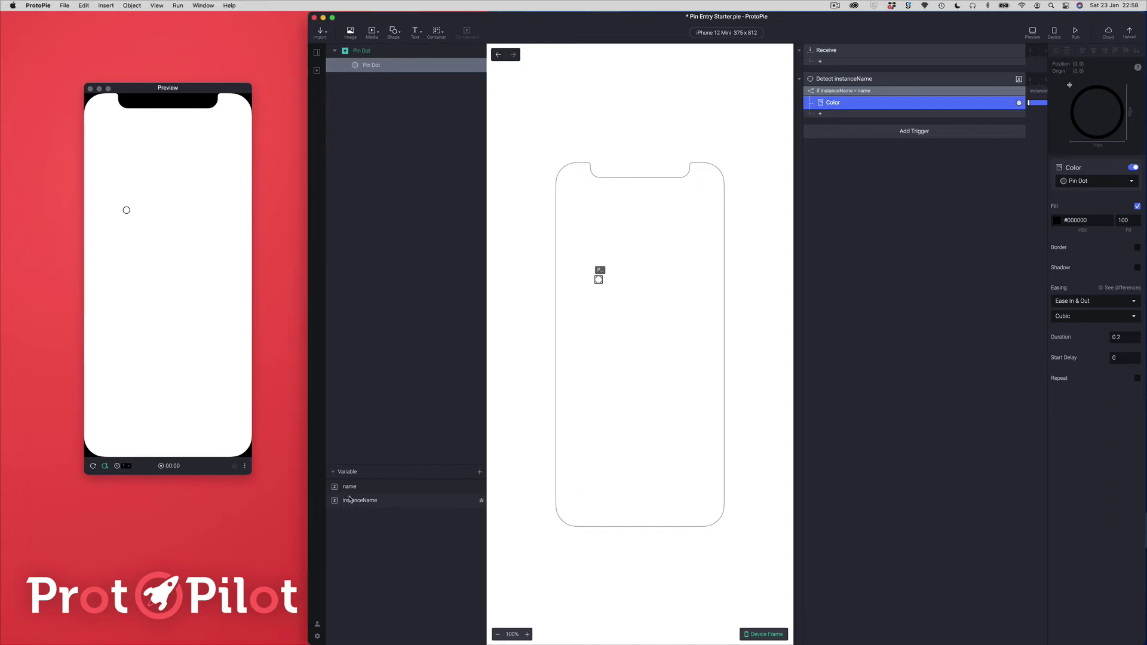
- Make Pin Dot's name variable overridable and head back toward Scene 1
click(350, 501)
click(351, 488)
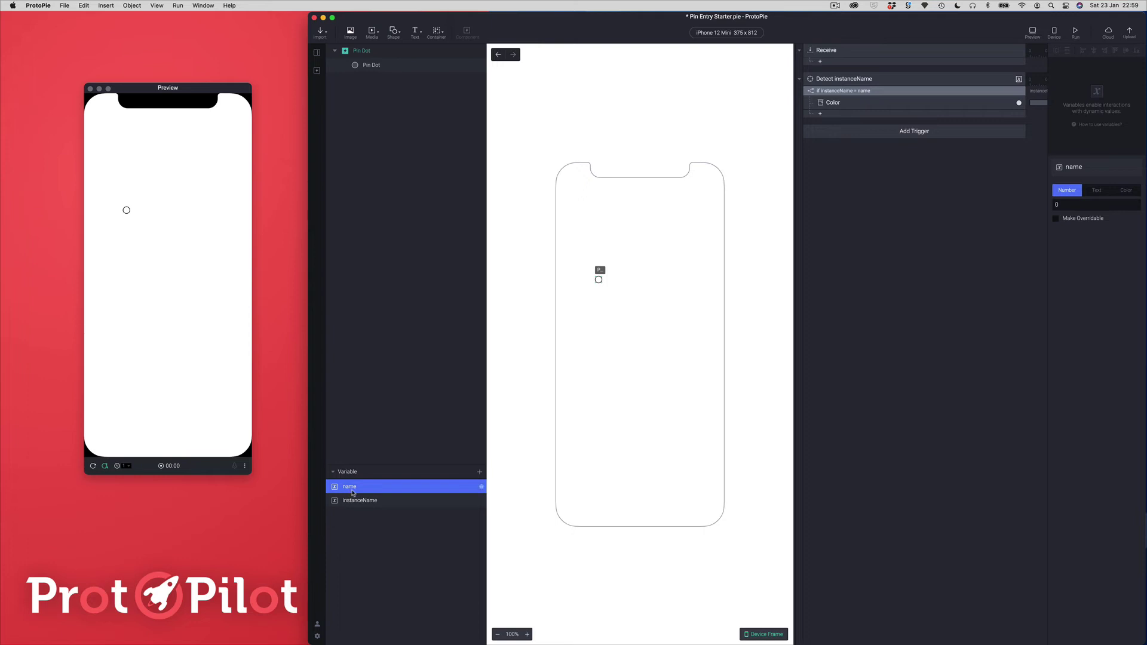
click(1056, 218)
click(842, 92)
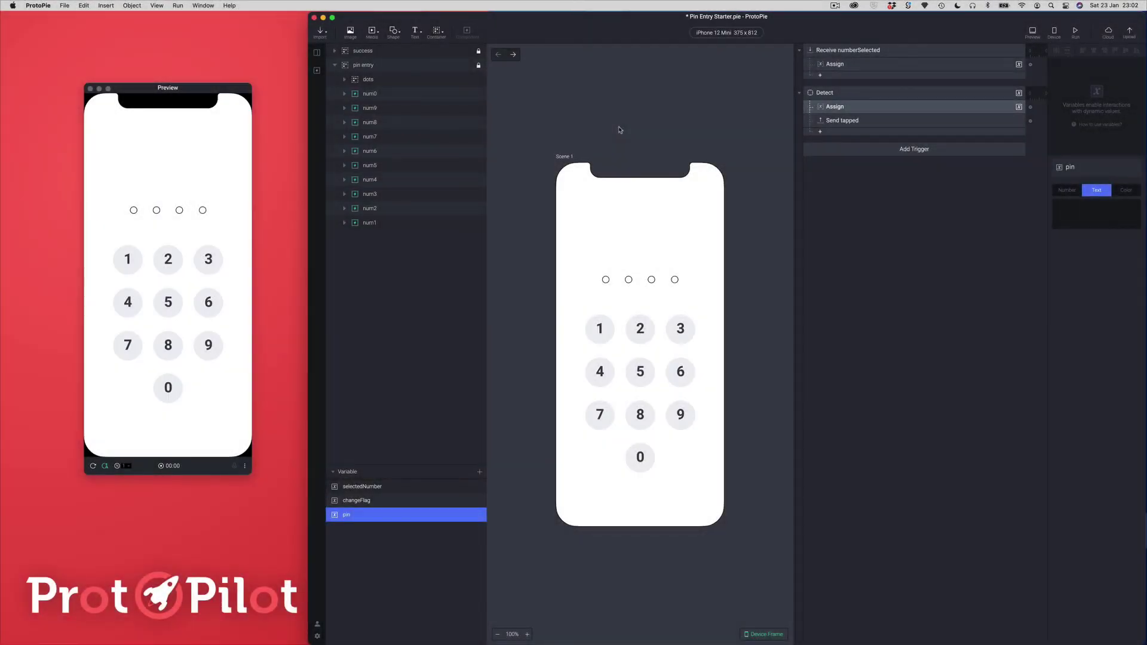
- From num0, open the main button component, make its number variable overridable, return to Scene 1
click(359, 94)
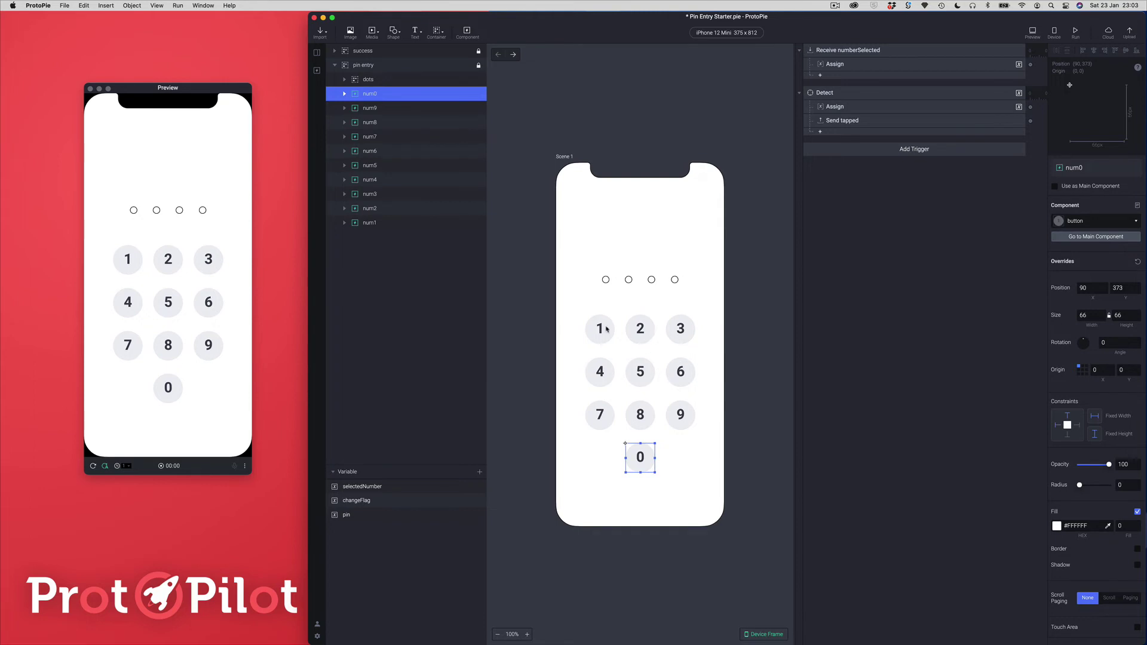
right_click(357, 98)
click(367, 110)
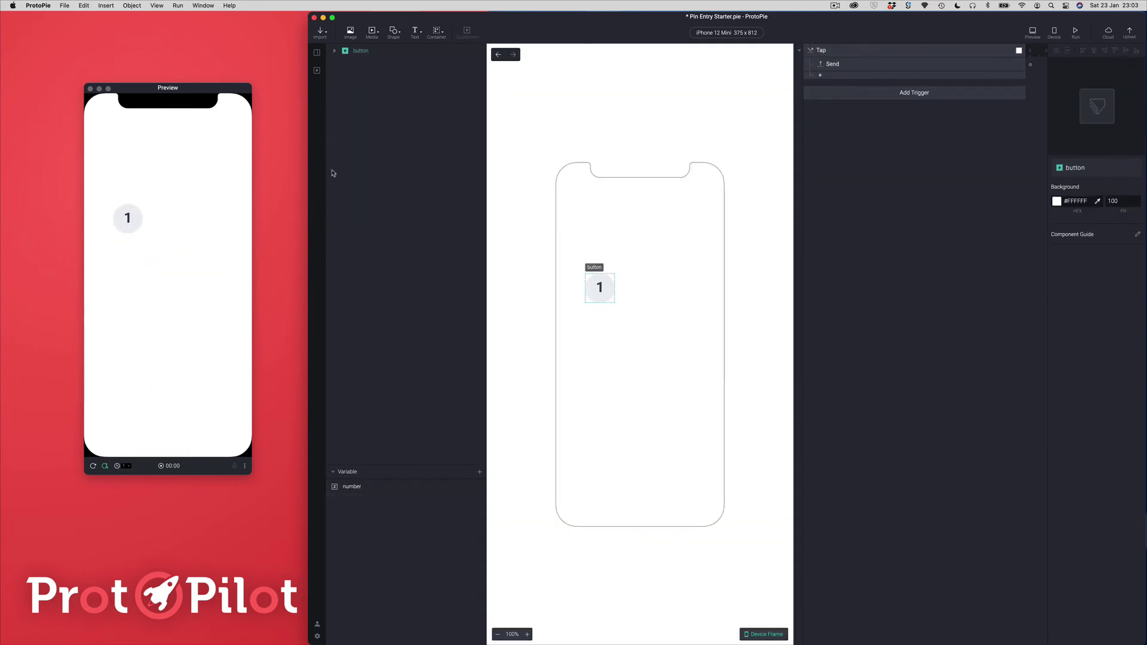
click(348, 488)
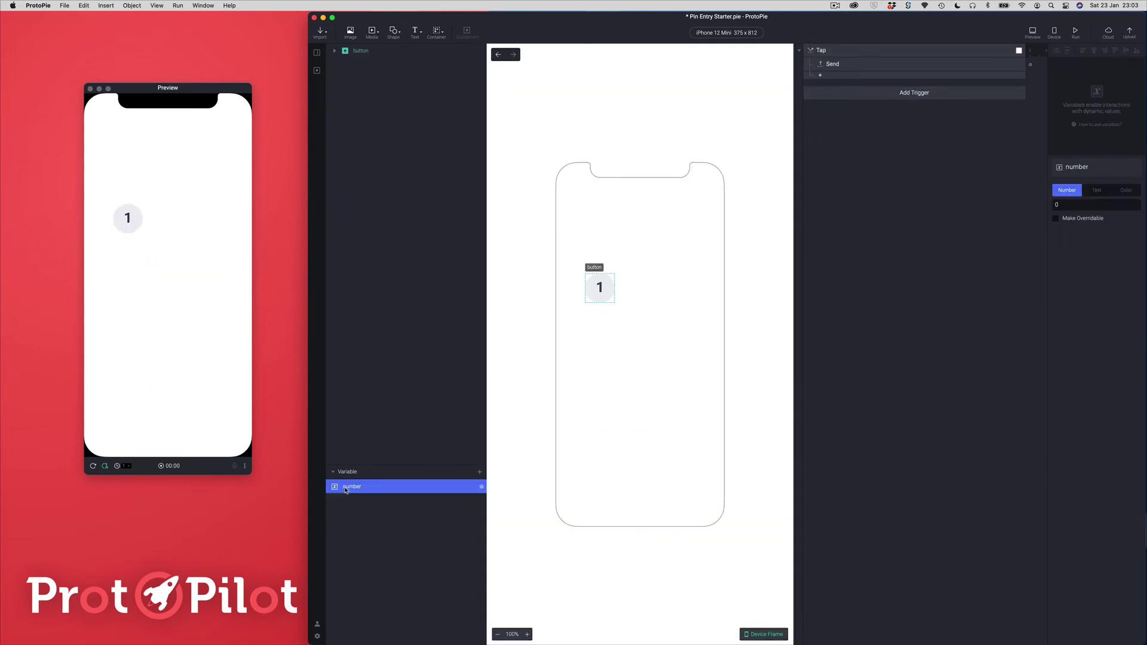
click(1055, 219)
click(497, 54)
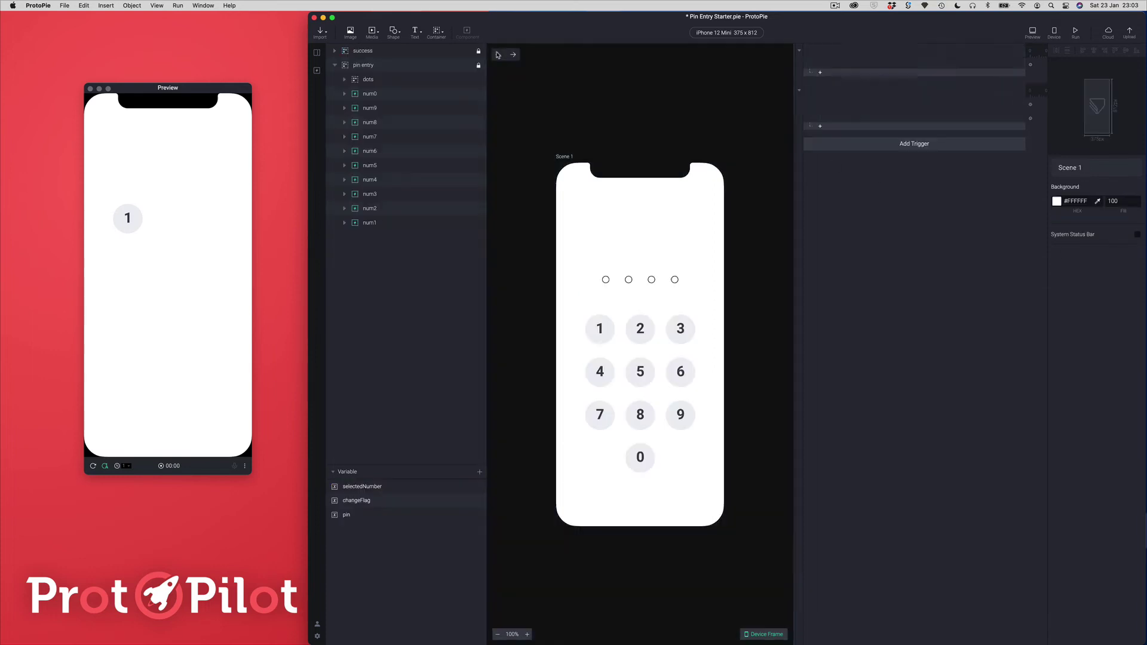
- Edit number overrides on the 9, 8 and 7 buttons, entering 7 for num7
click(357, 96)
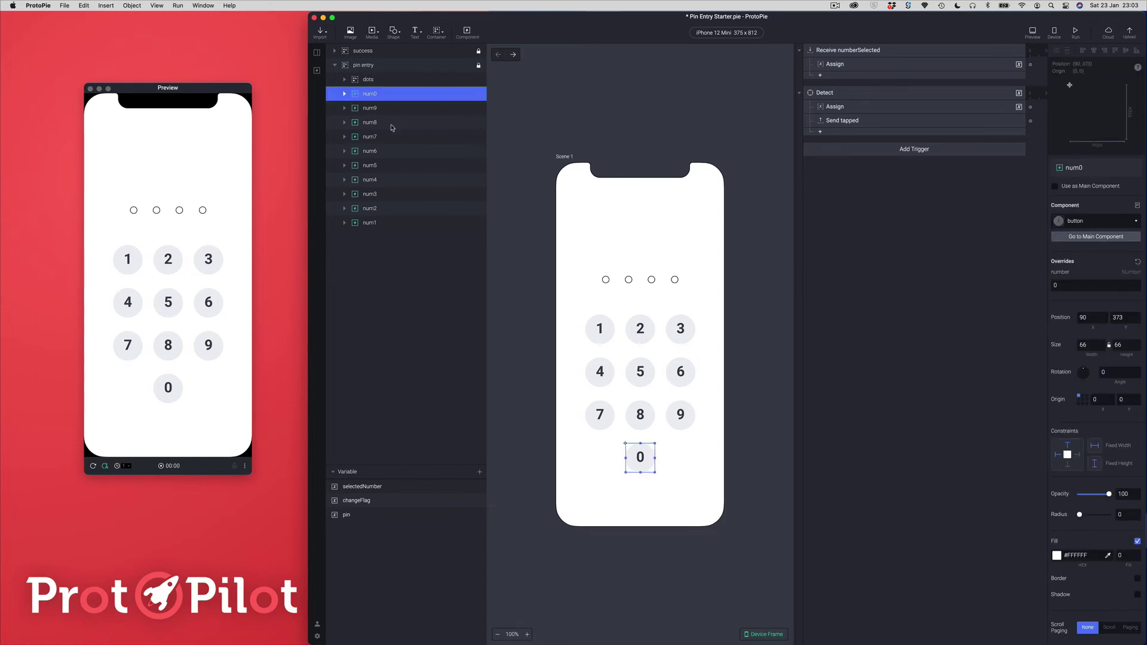
click(355, 109)
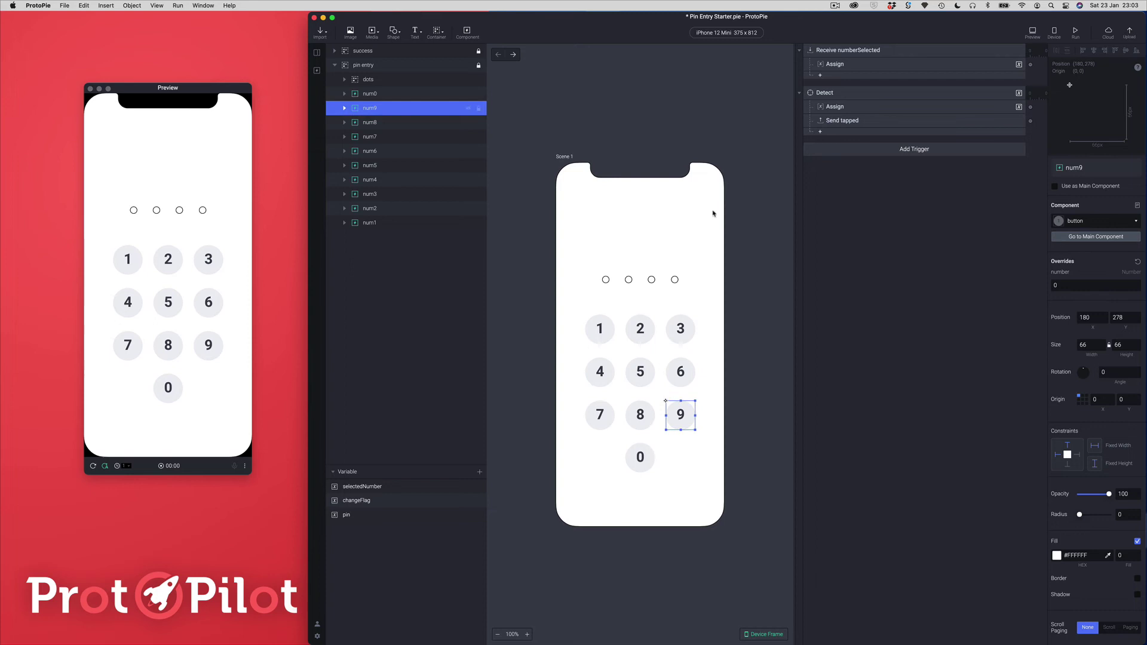
click(1074, 285)
click(376, 123)
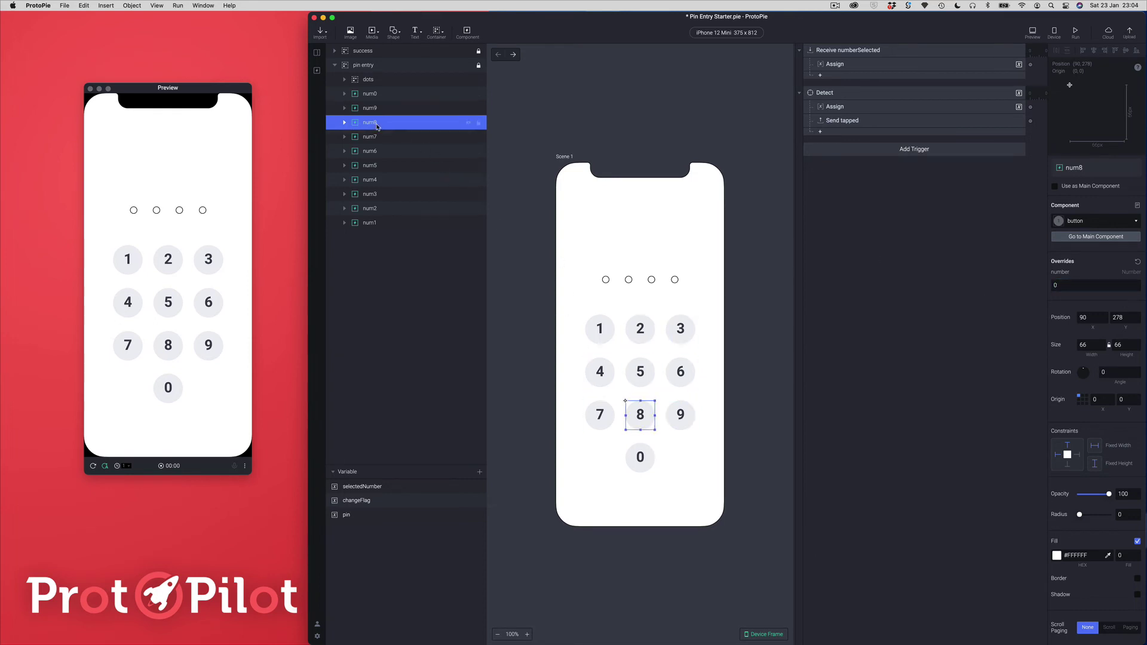
click(1067, 286)
click(368, 137)
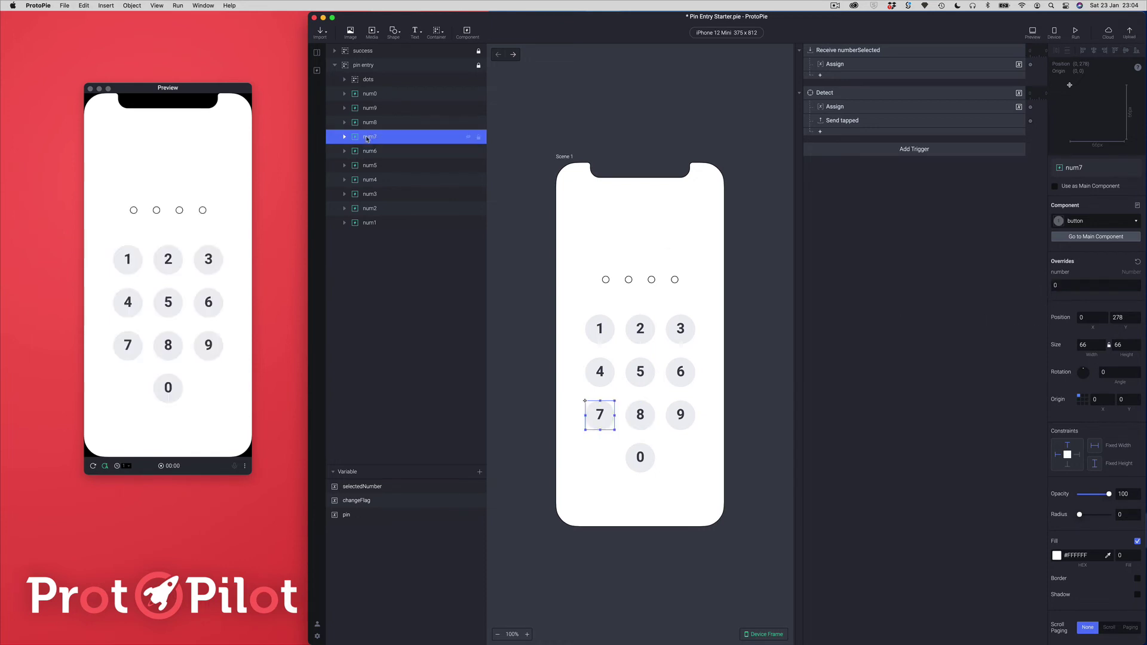
click(1067, 286)
text(7)
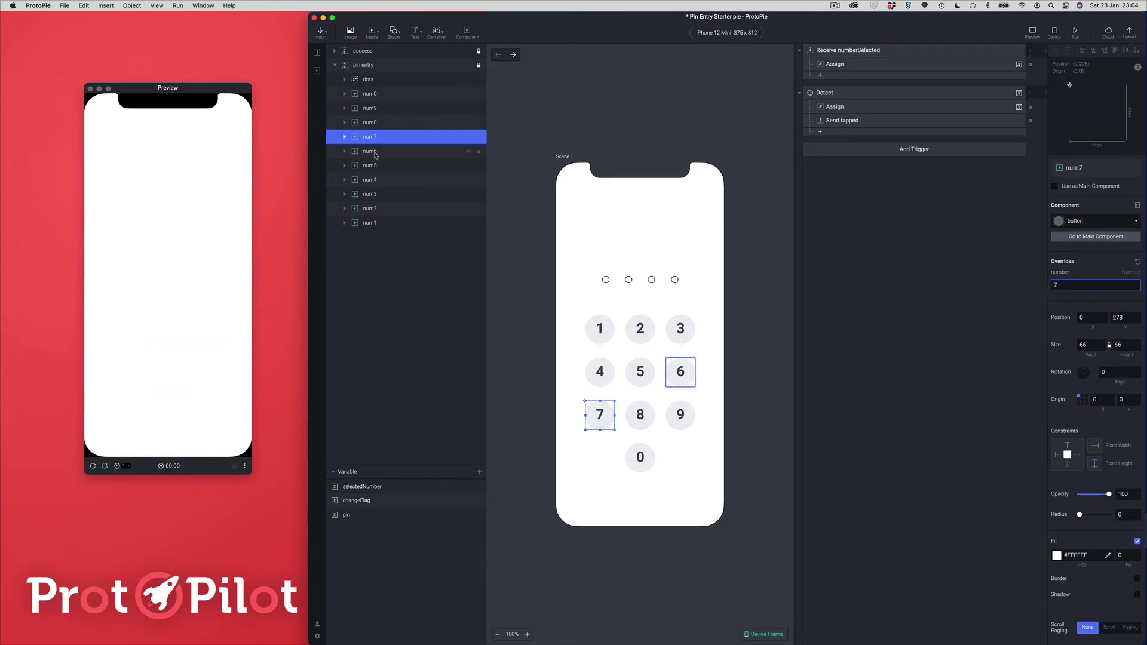
- Edit number overrides on the 6, 5 and 4 buttons, entering 4 for num4
click(375, 153)
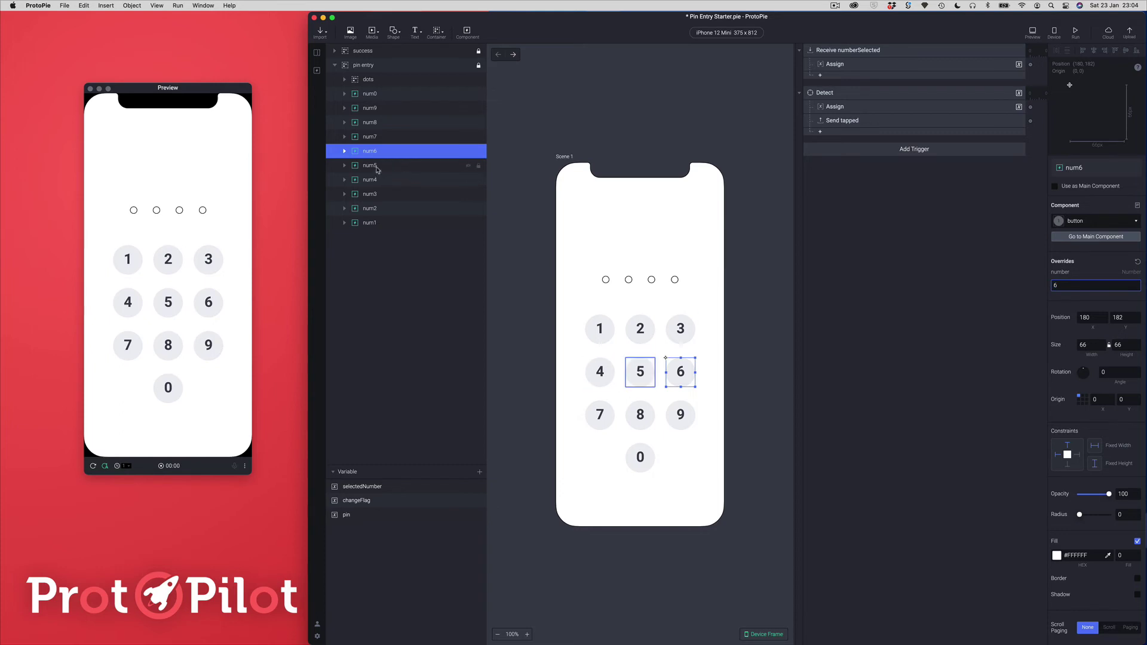
click(400, 167)
click(1069, 285)
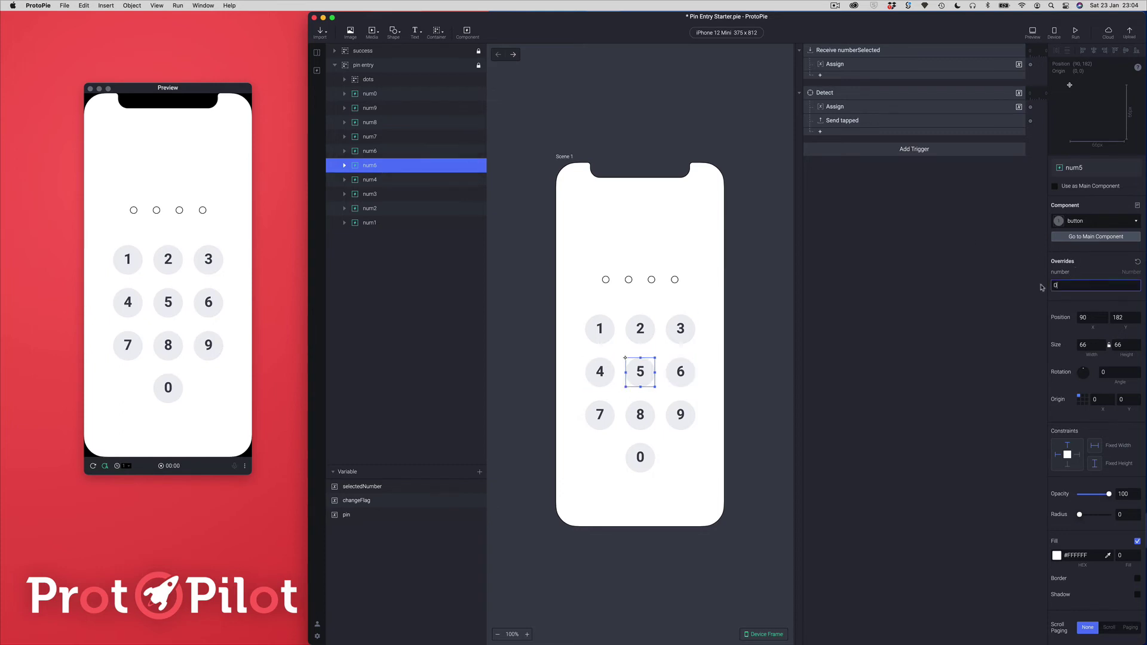
click(382, 179)
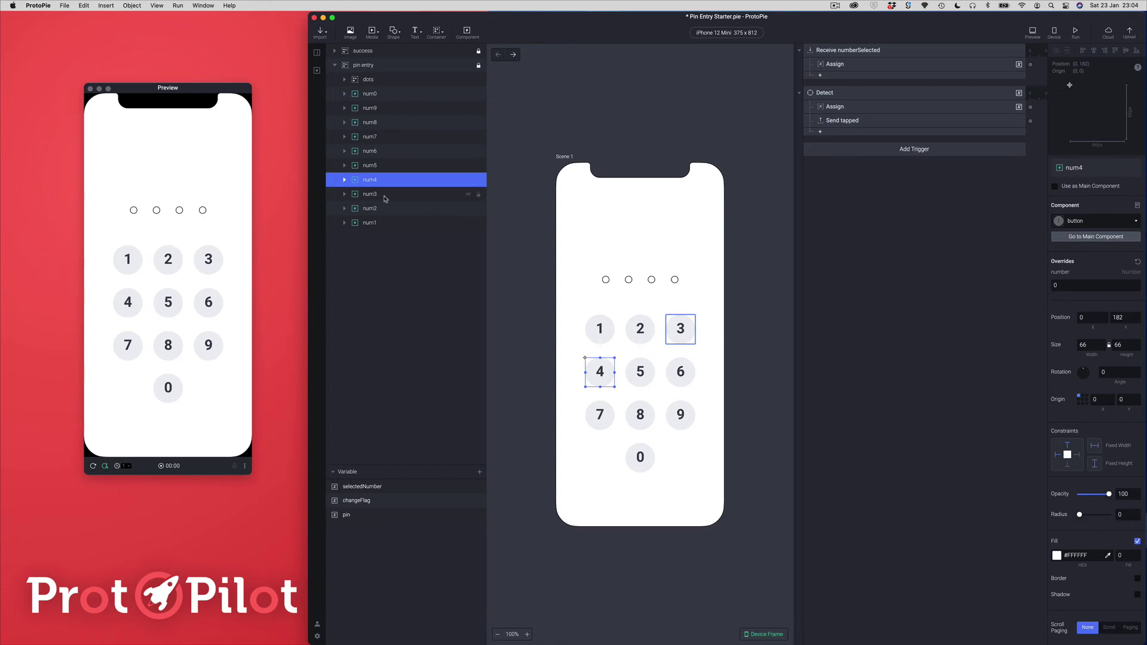
click(1057, 285)
text(4)
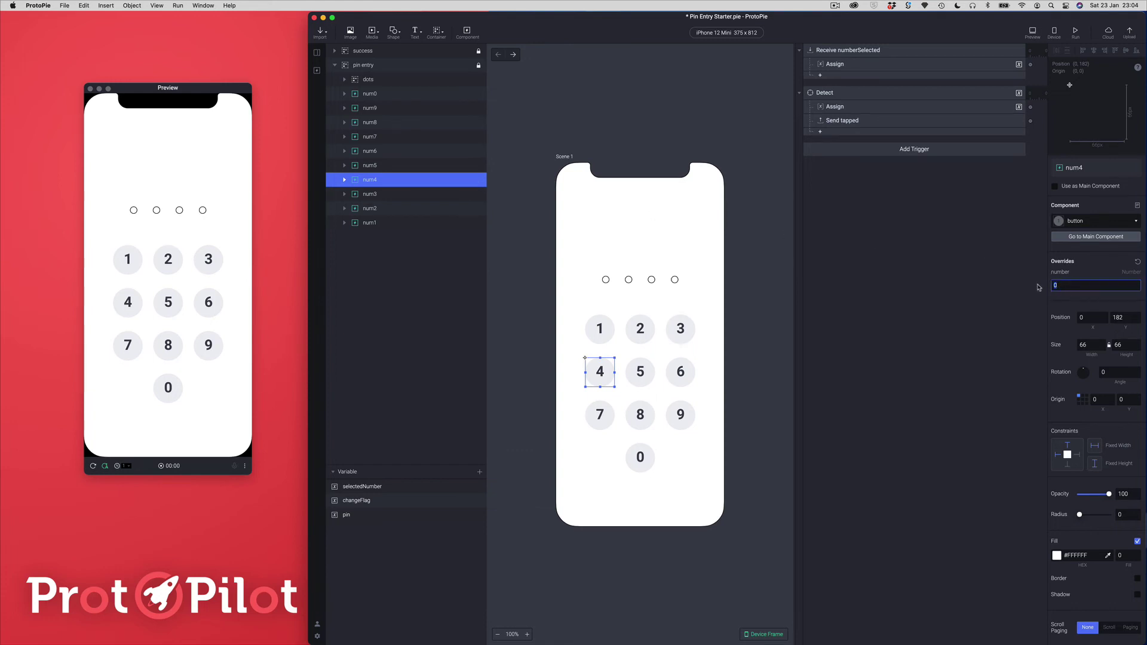
- Set number overrides num3 to 3, num2 to 2 and num1 to 1
click(366, 194)
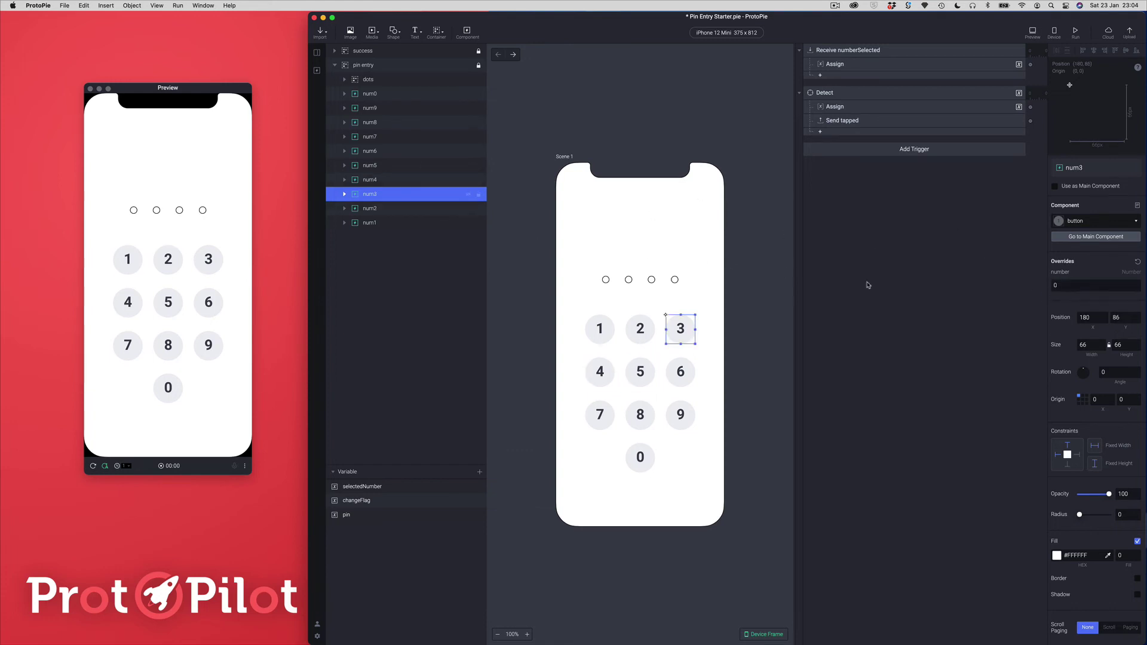
click(1064, 287)
text(3)
click(353, 210)
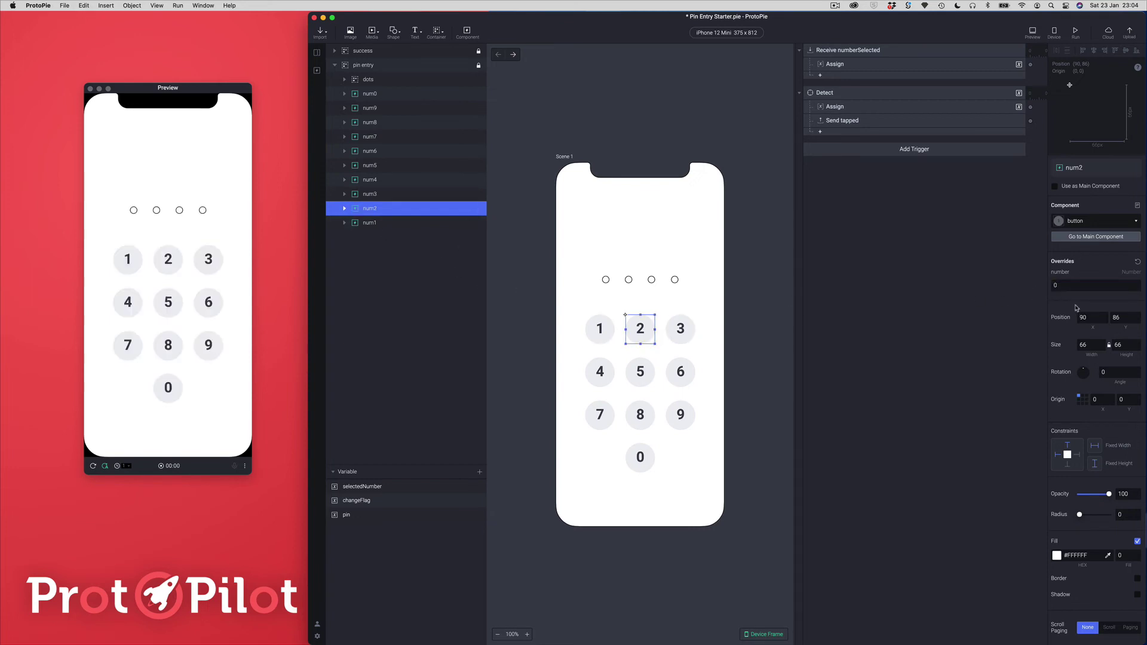
click(1060, 287)
text(2)
click(356, 223)
click(1078, 285)
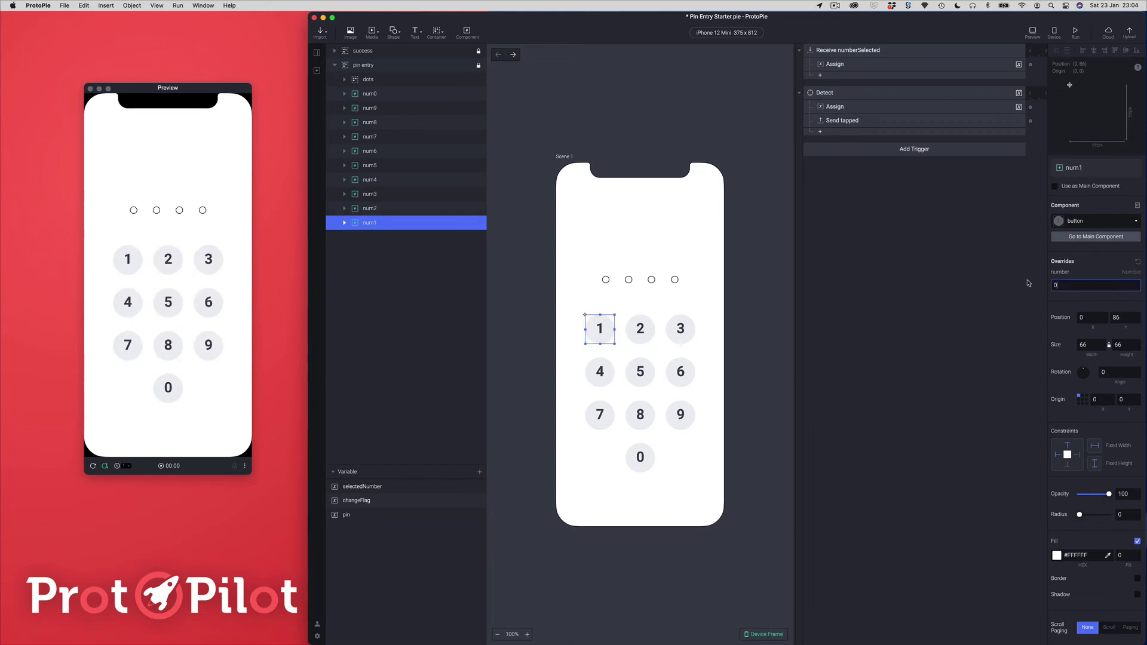
text(1)
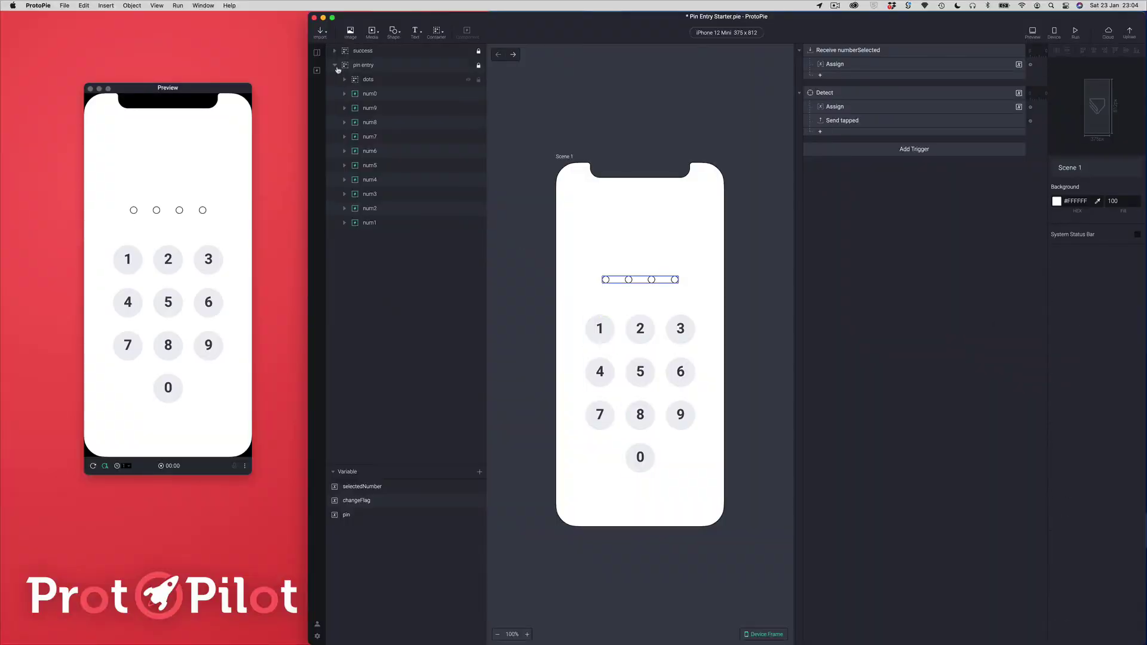
- Expand pin entry > dots and edit the name overrides of dot4 and dot3
click(335, 65)
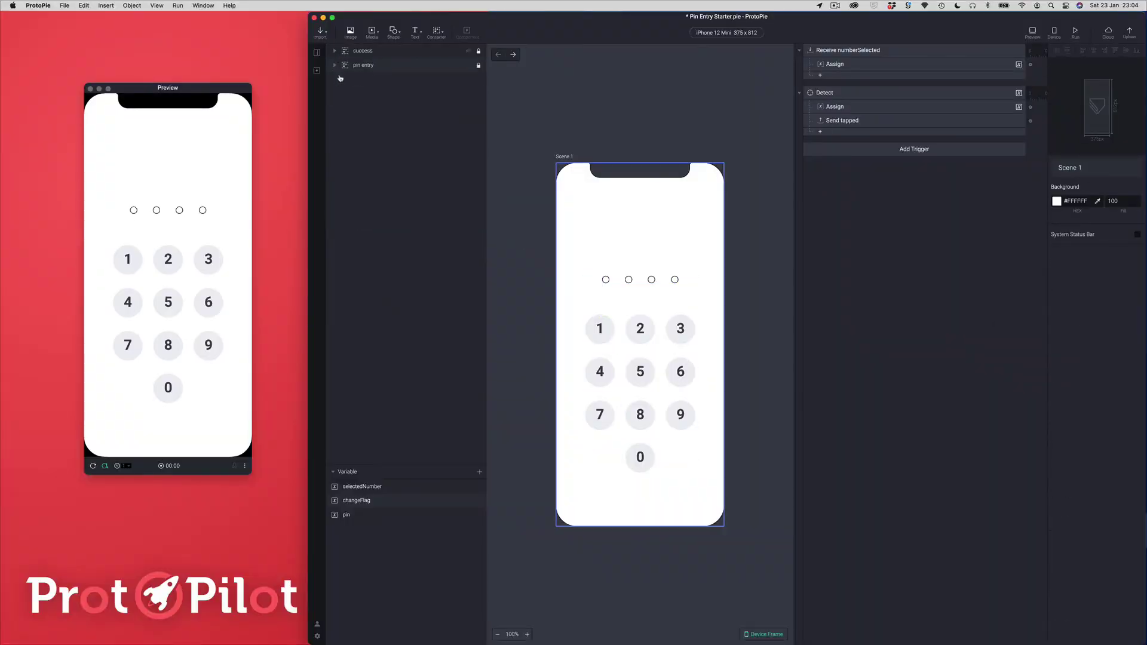
click(337, 65)
click(346, 78)
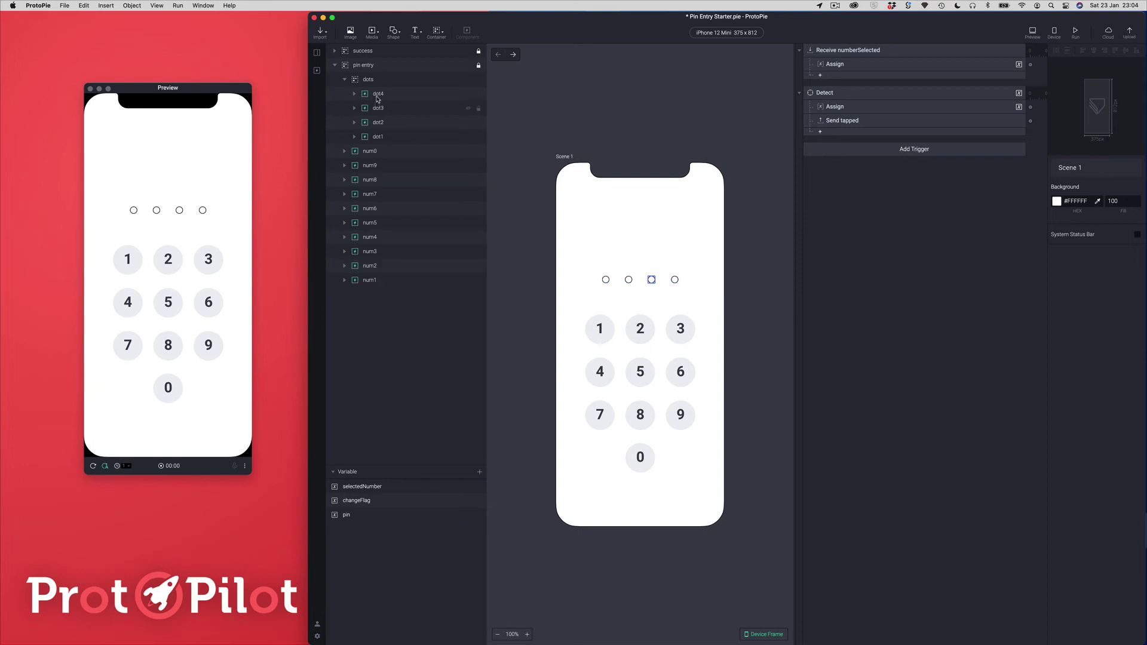
click(382, 94)
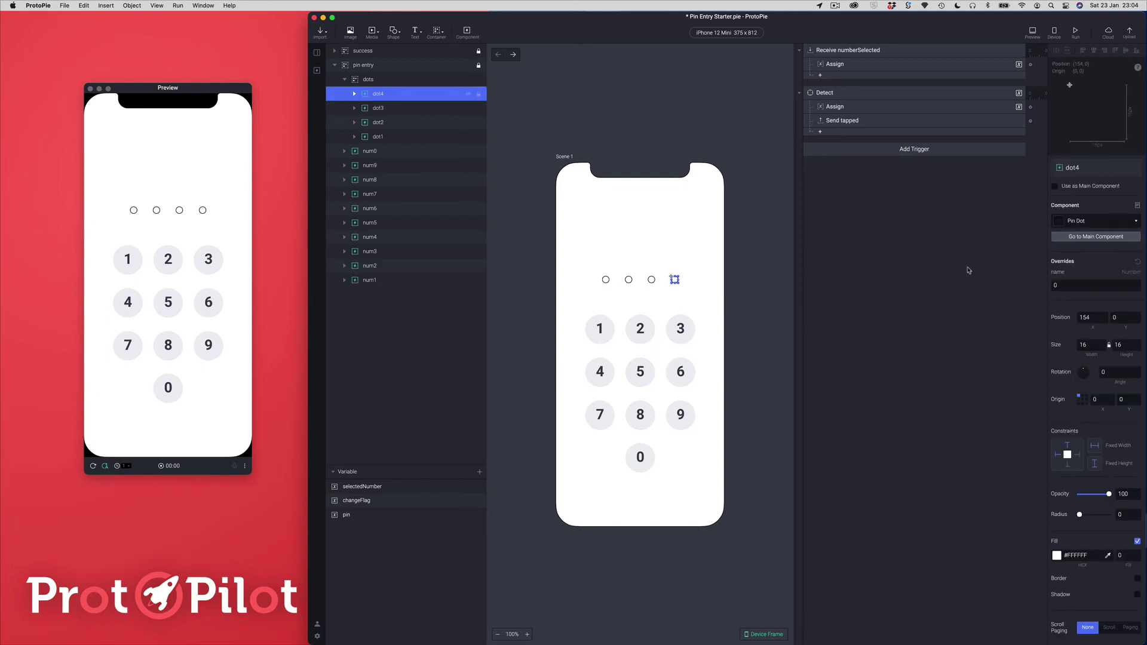
click(1068, 282)
click(372, 108)
click(1071, 285)
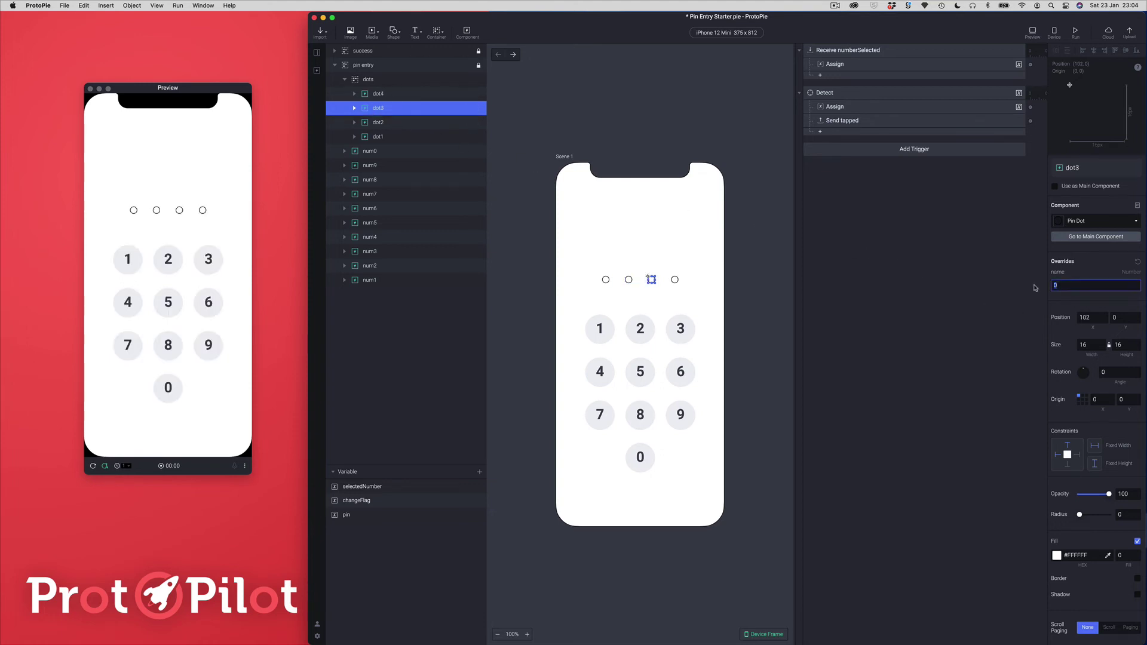
- Edit dot2's name override and give dot1 a name override of 1
click(628, 280)
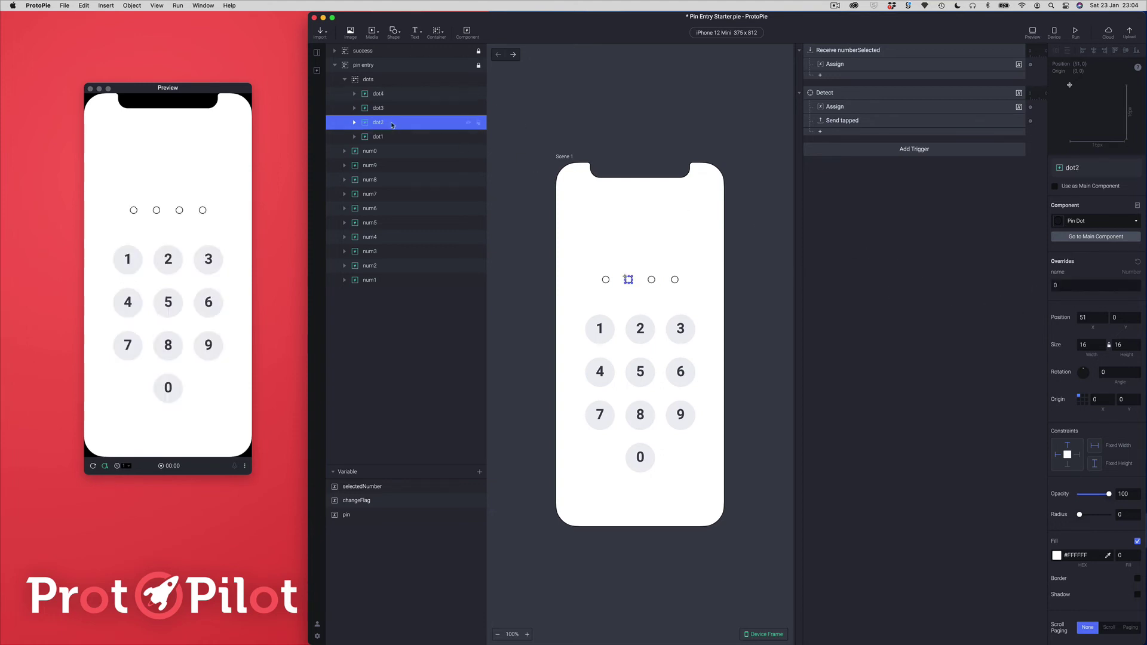
click(1053, 285)
click(606, 280)
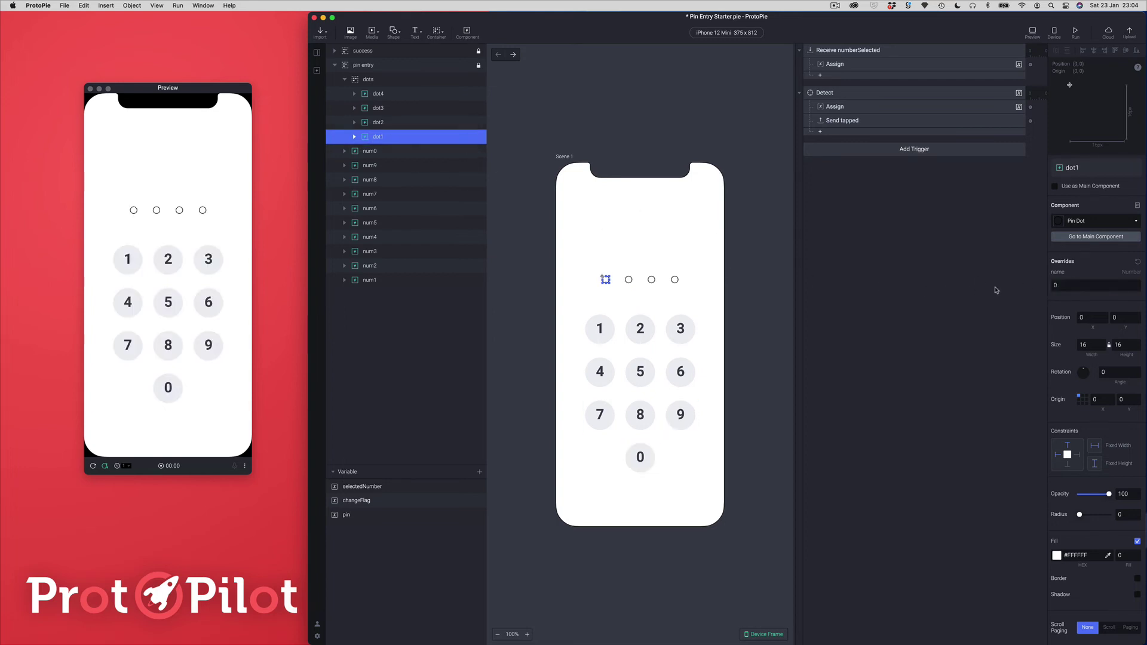
click(1053, 286)
key(Return)
click(762, 274)
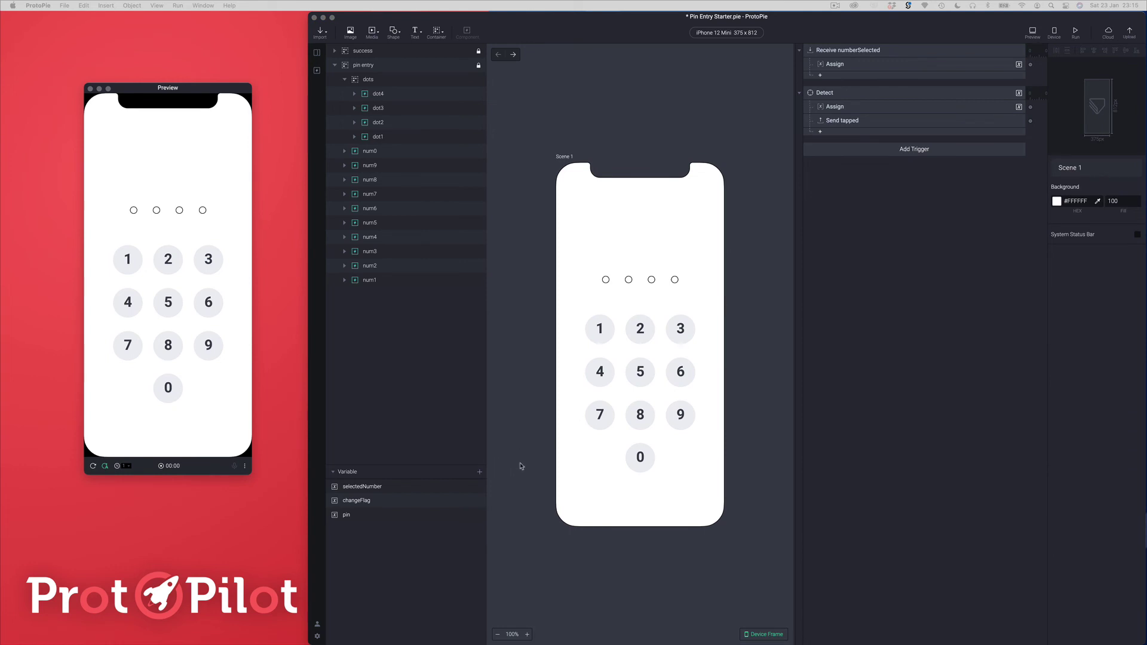
- Turn on debug labels for the pin and changeFlag variables in the Variables list
click(359, 490)
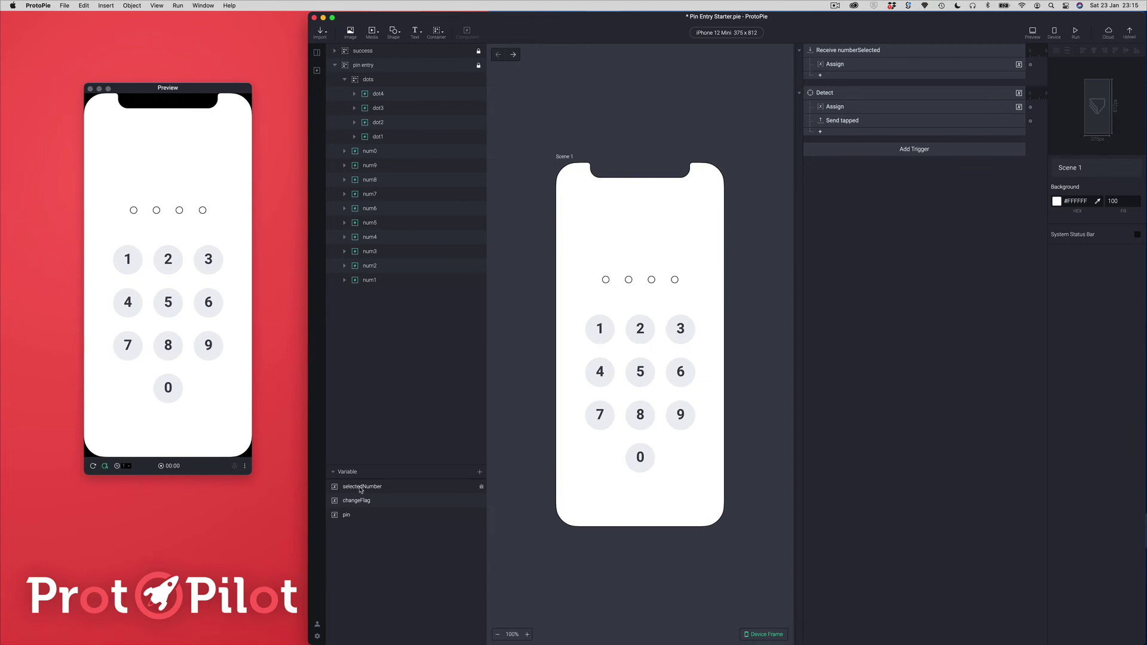
click(361, 489)
click(350, 516)
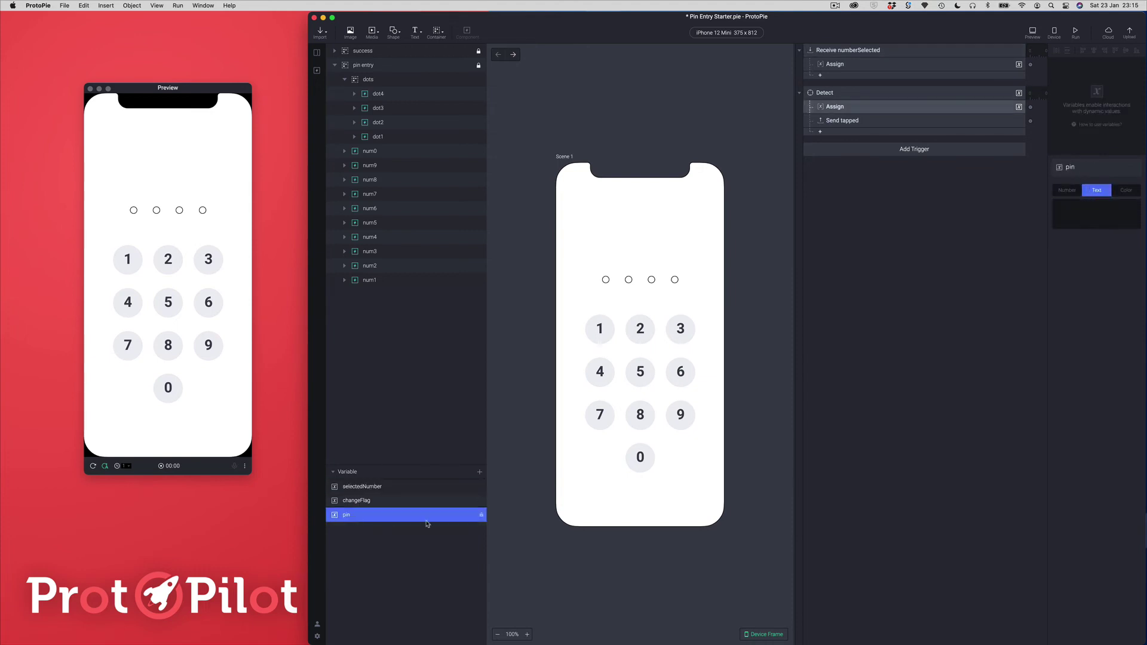
click(482, 517)
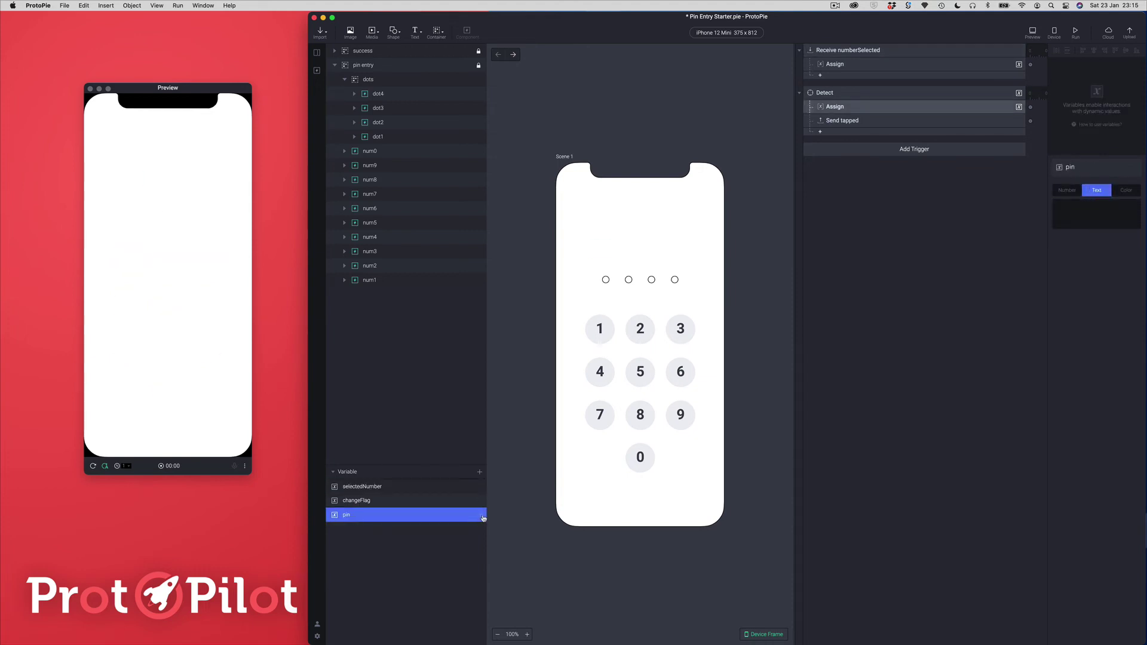
click(368, 502)
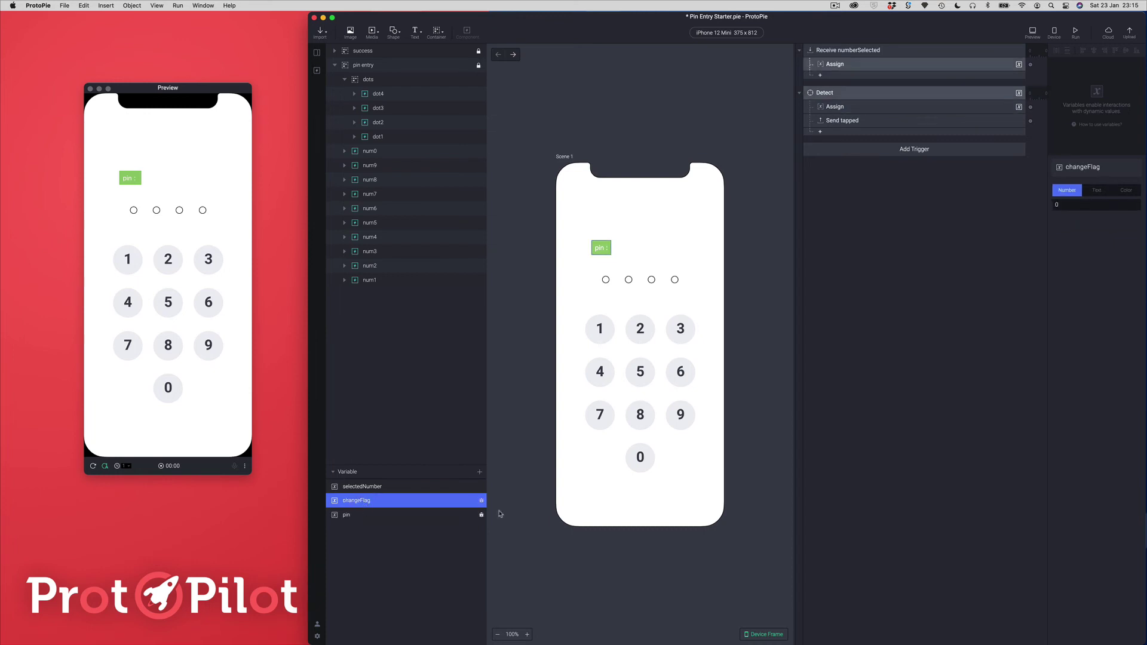
click(482, 502)
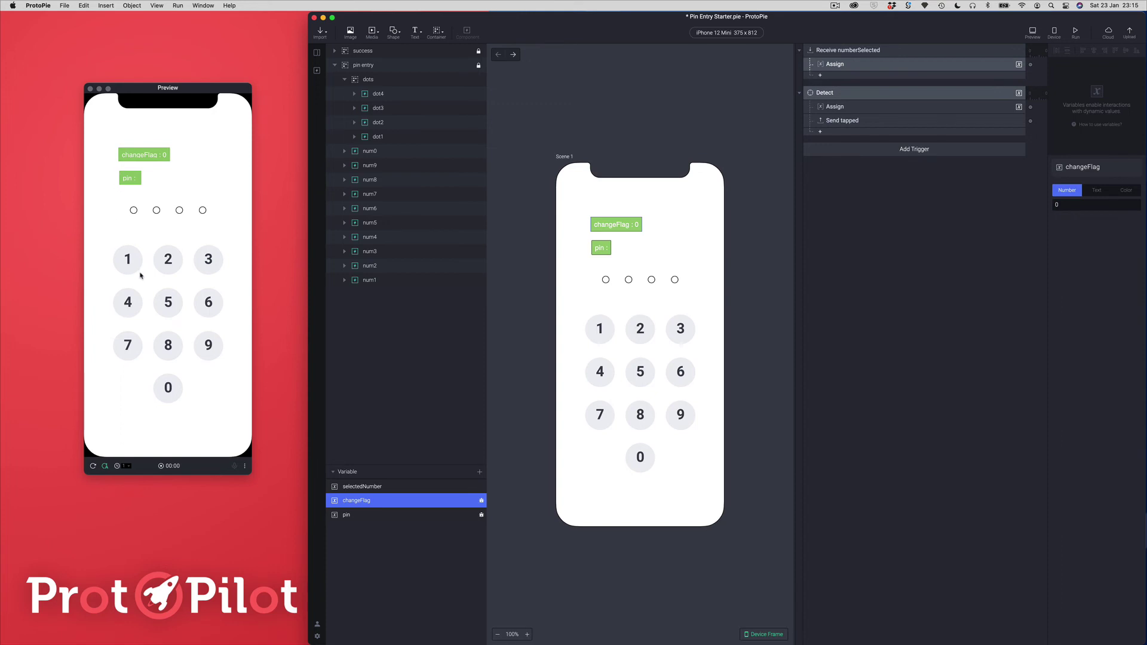
click(108, 285)
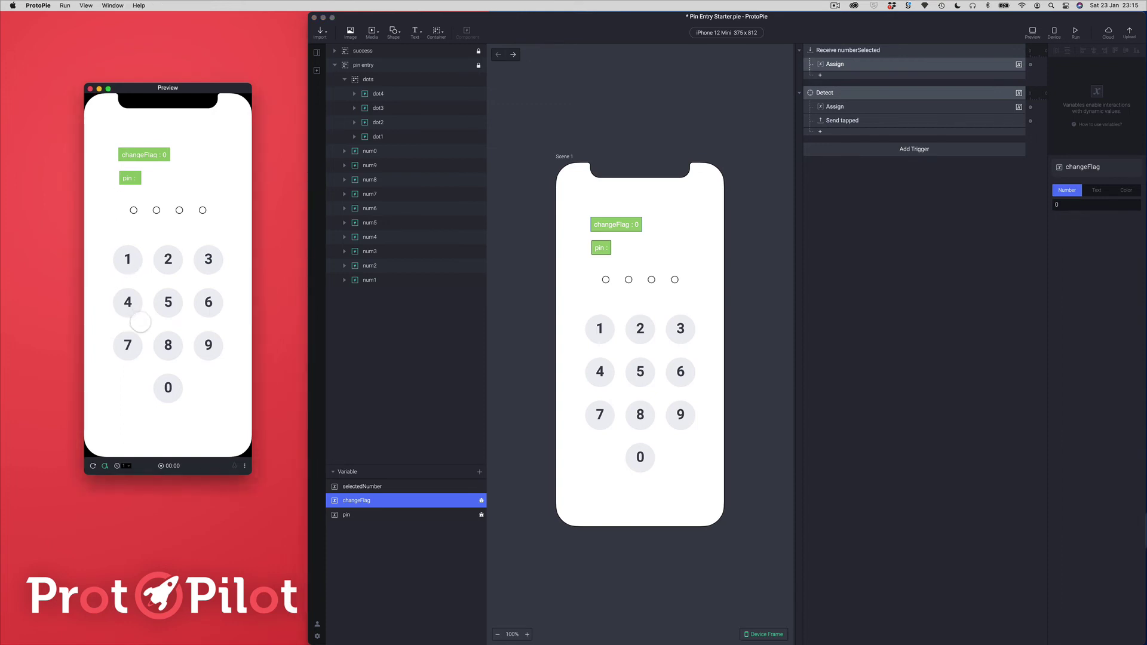
- Enter 4563 on the preview keypad, filling all four dots with changeFlag reaching 4
click(134, 308)
click(170, 310)
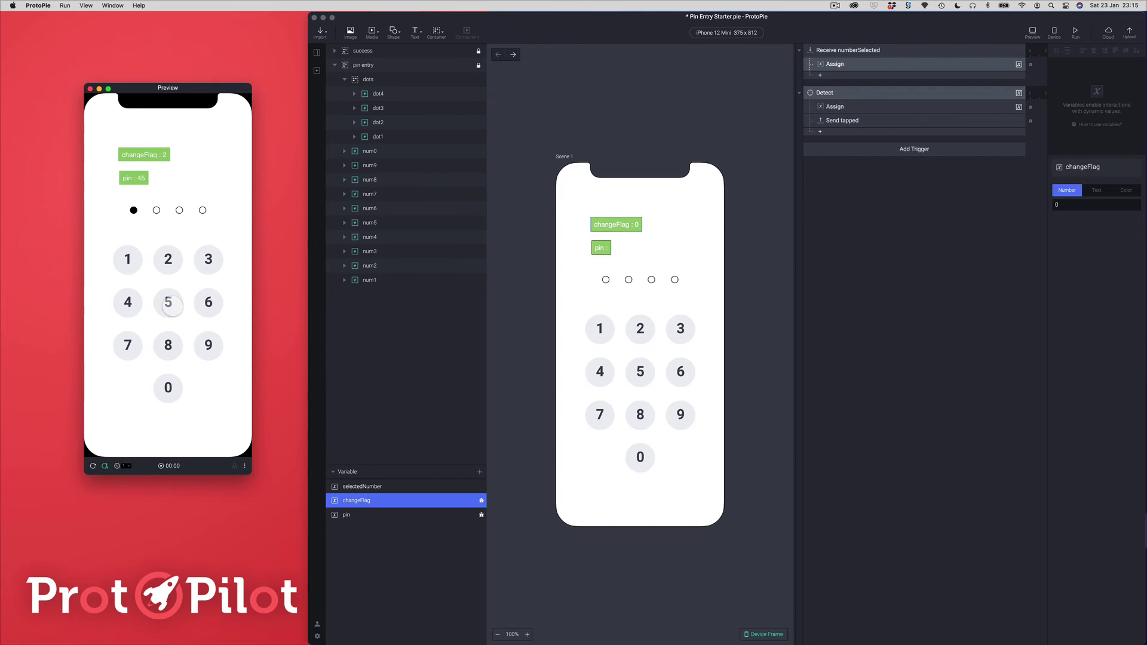
click(211, 309)
click(210, 259)
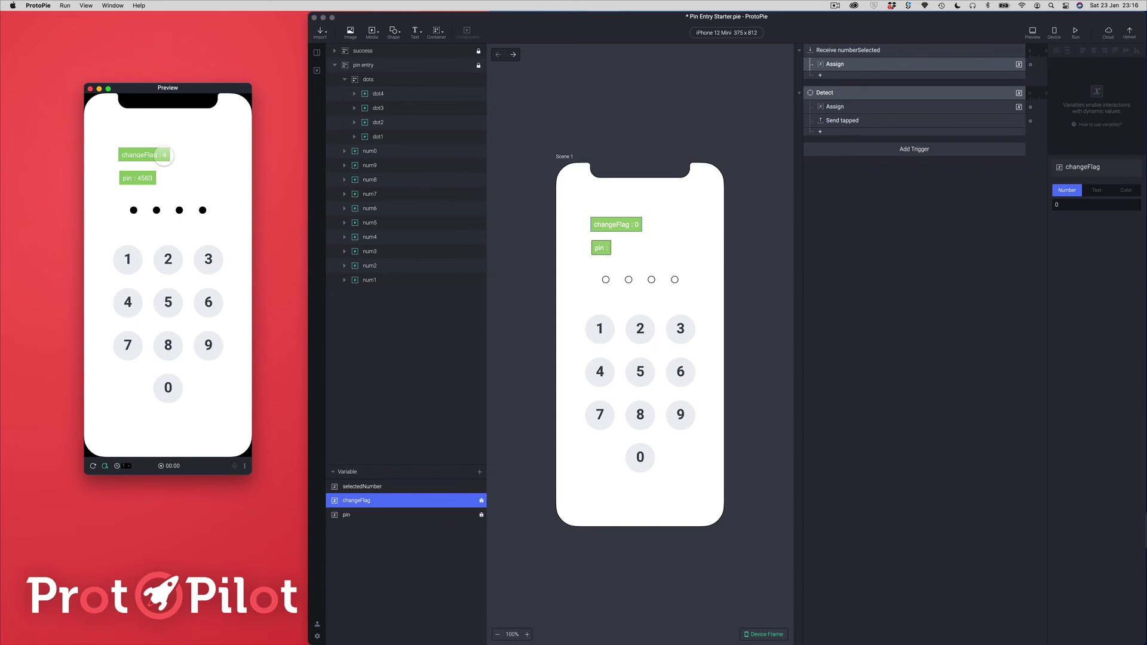
click(888, 233)
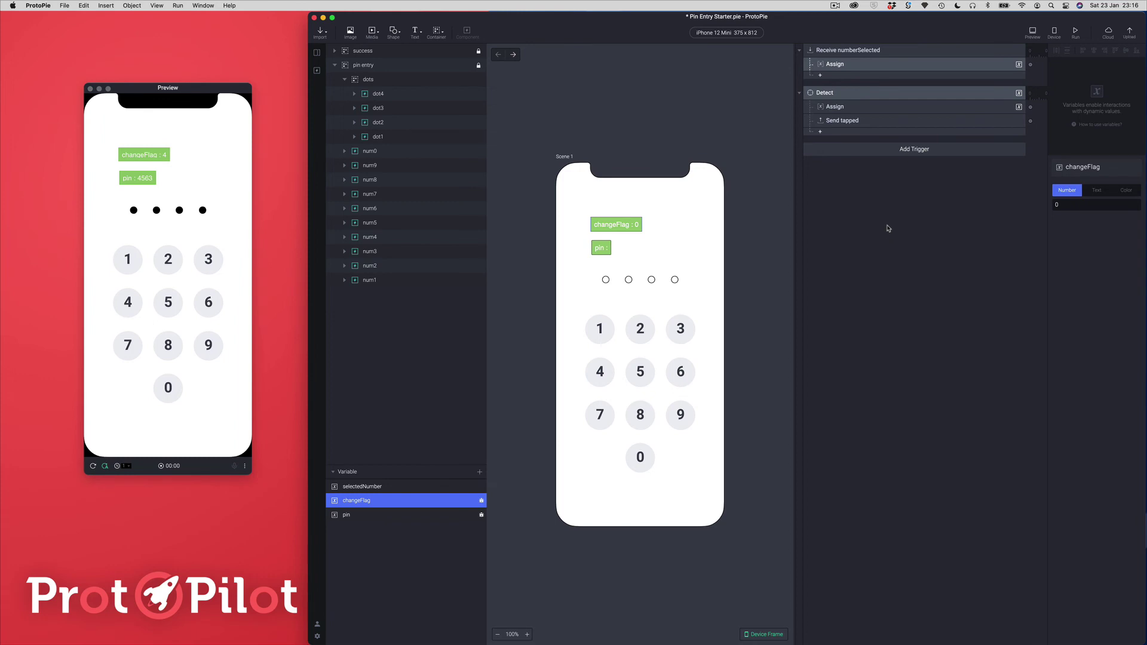
- Add a Detect trigger, rename it 'Detect pin', and set it to watch pin
click(863, 151)
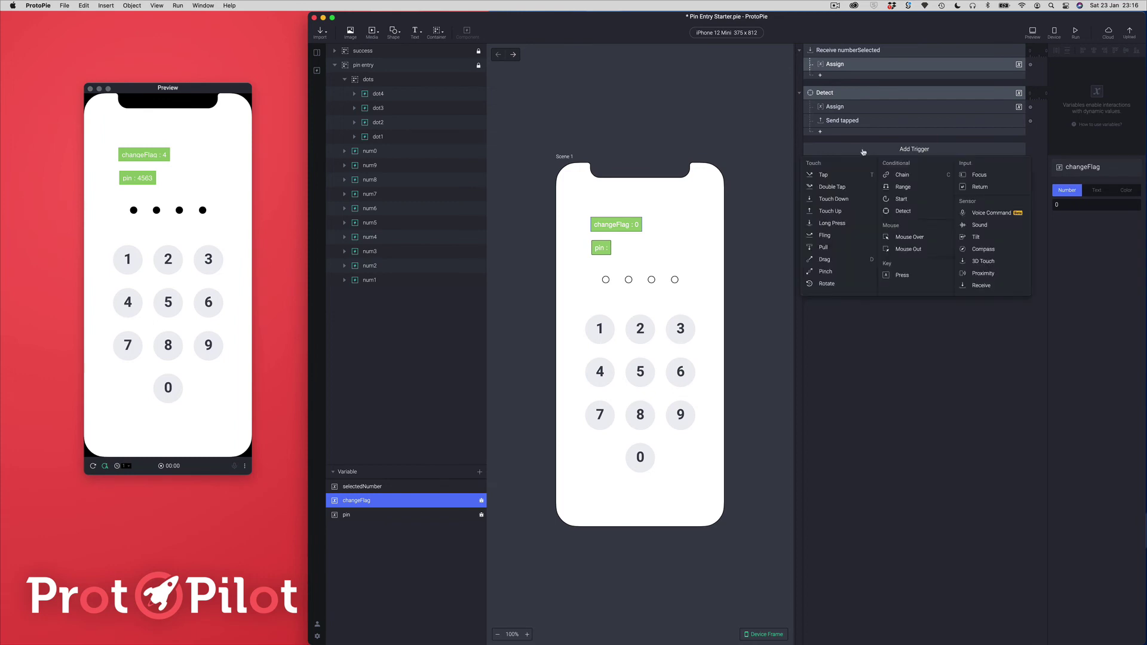
click(910, 213)
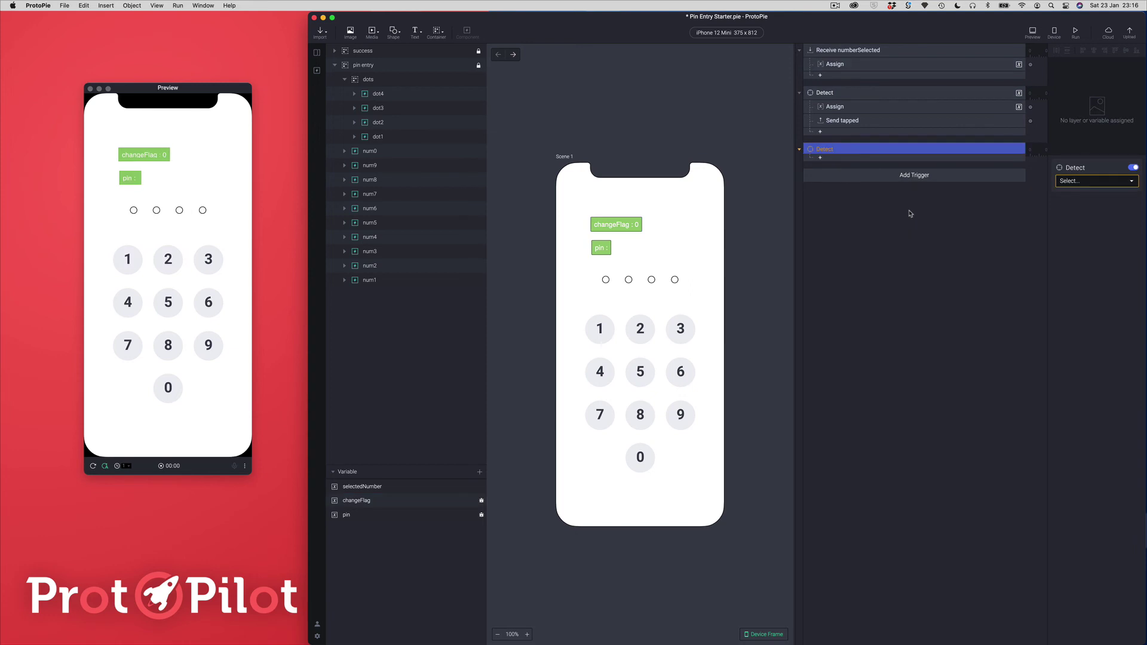
double_click(842, 150)
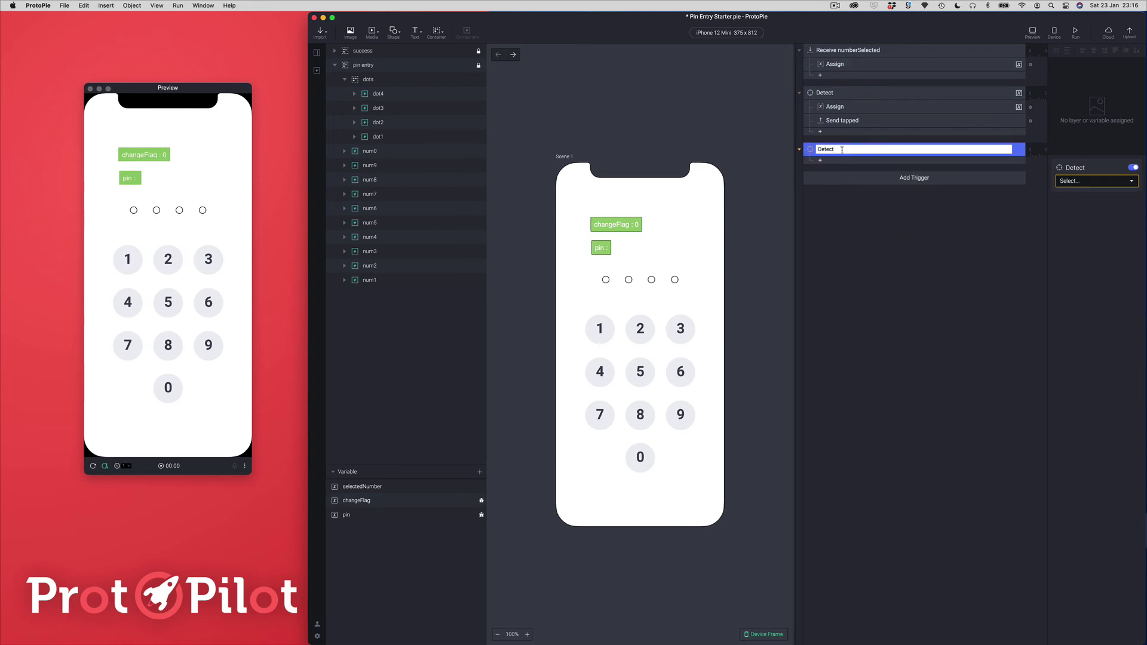
text(pin)
key(Return)
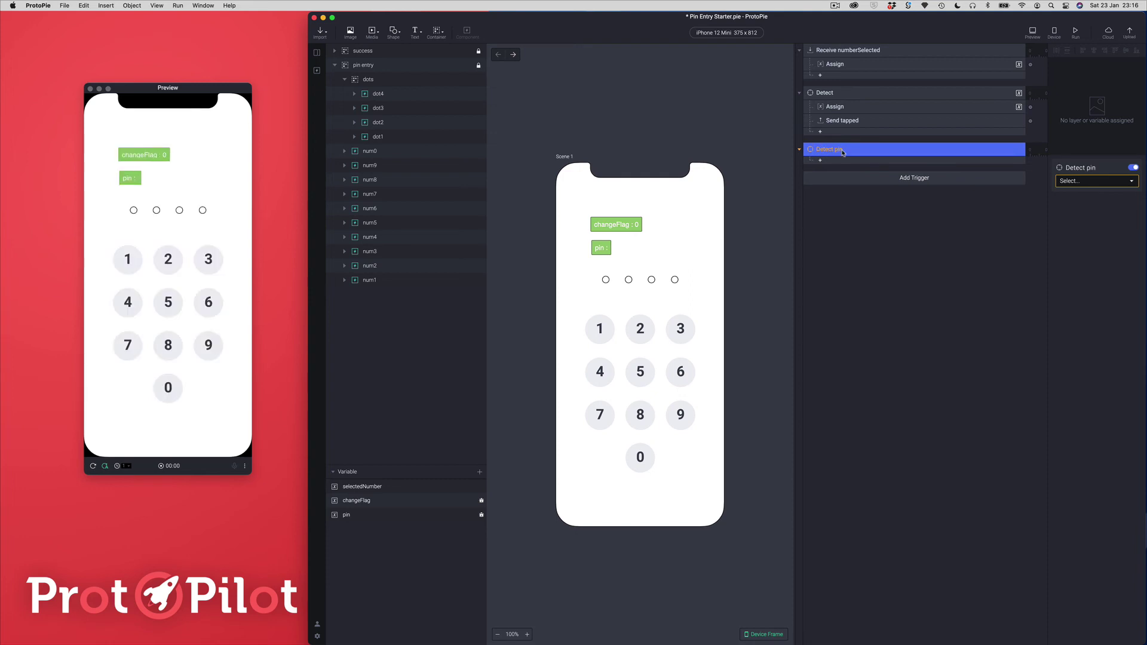
click(1090, 183)
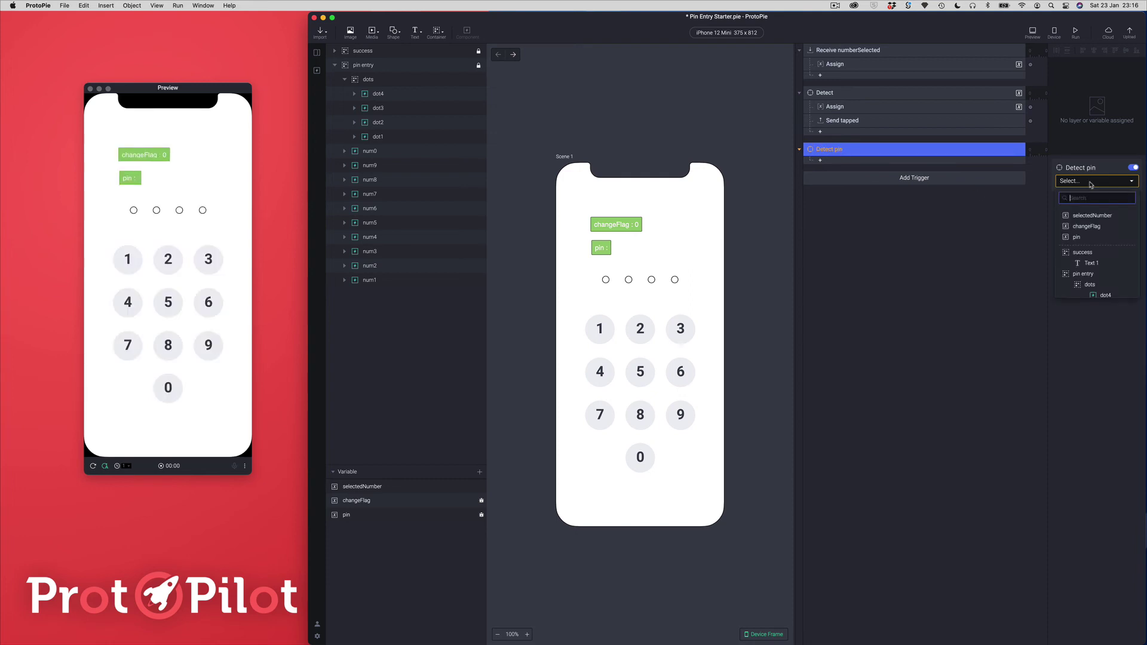
click(1076, 237)
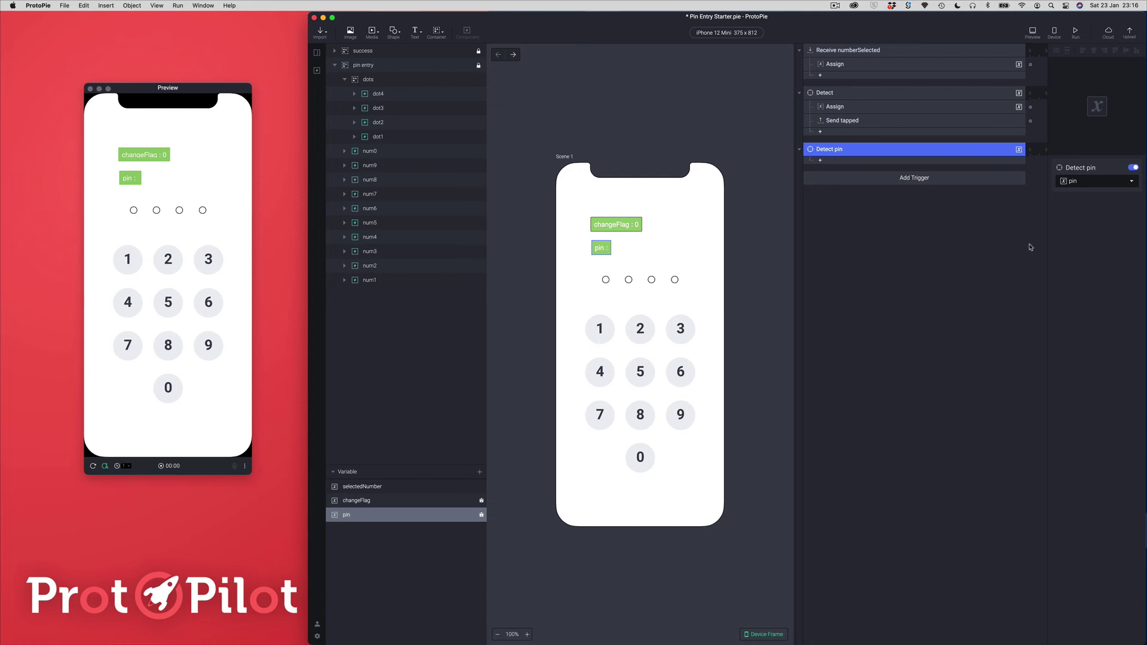
click(820, 160)
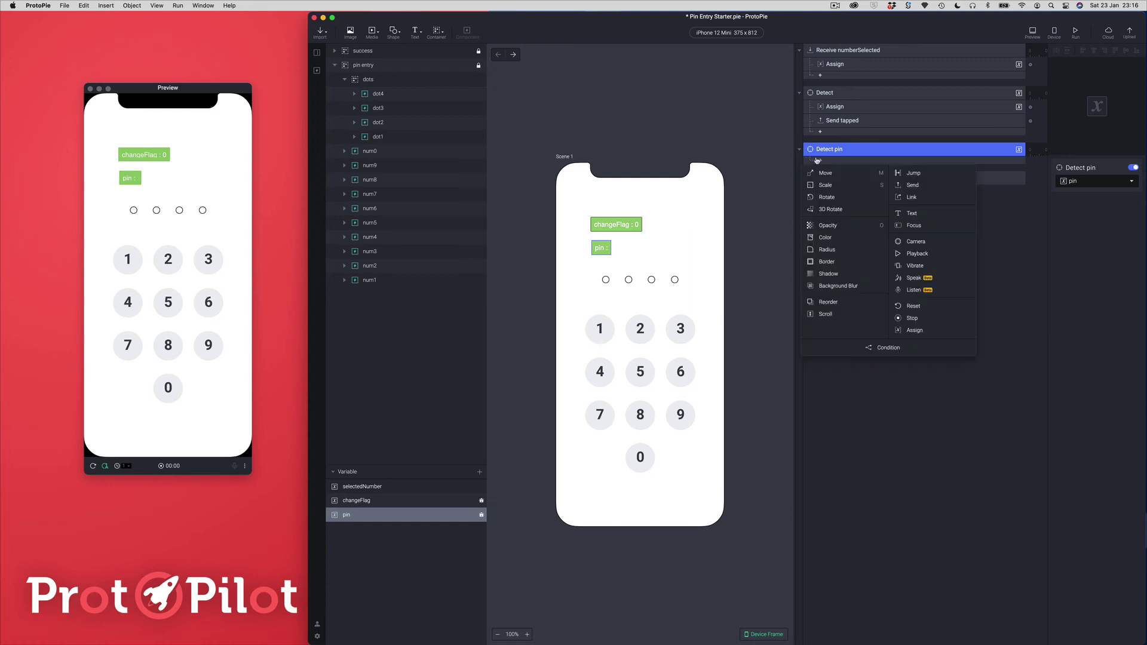
click(892, 347)
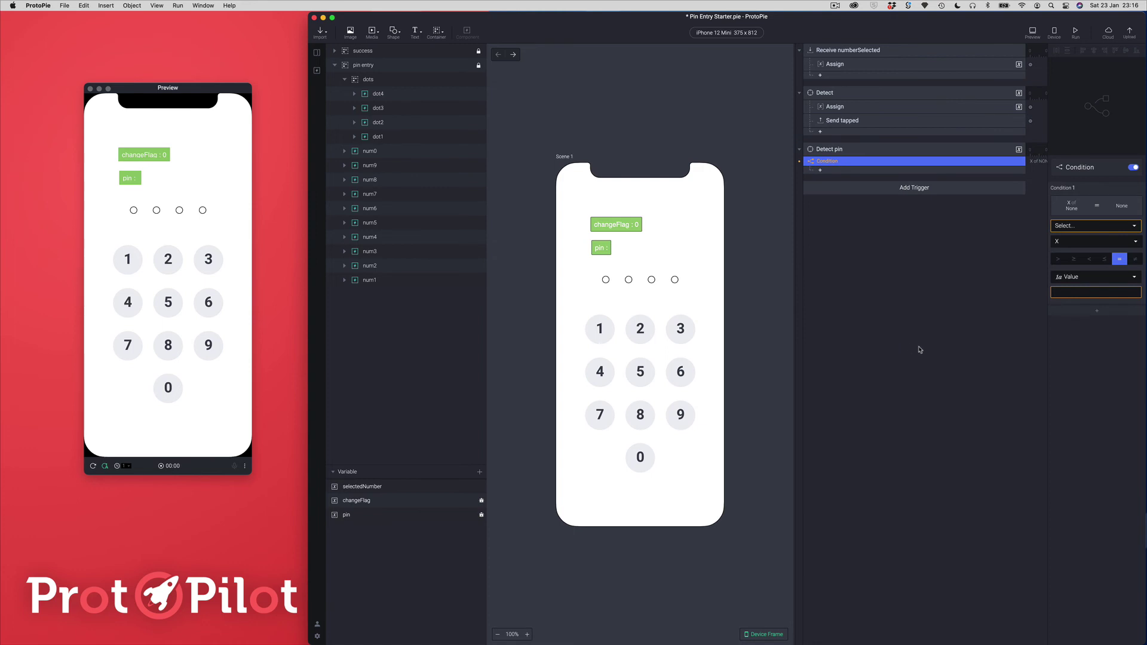
click(1072, 227)
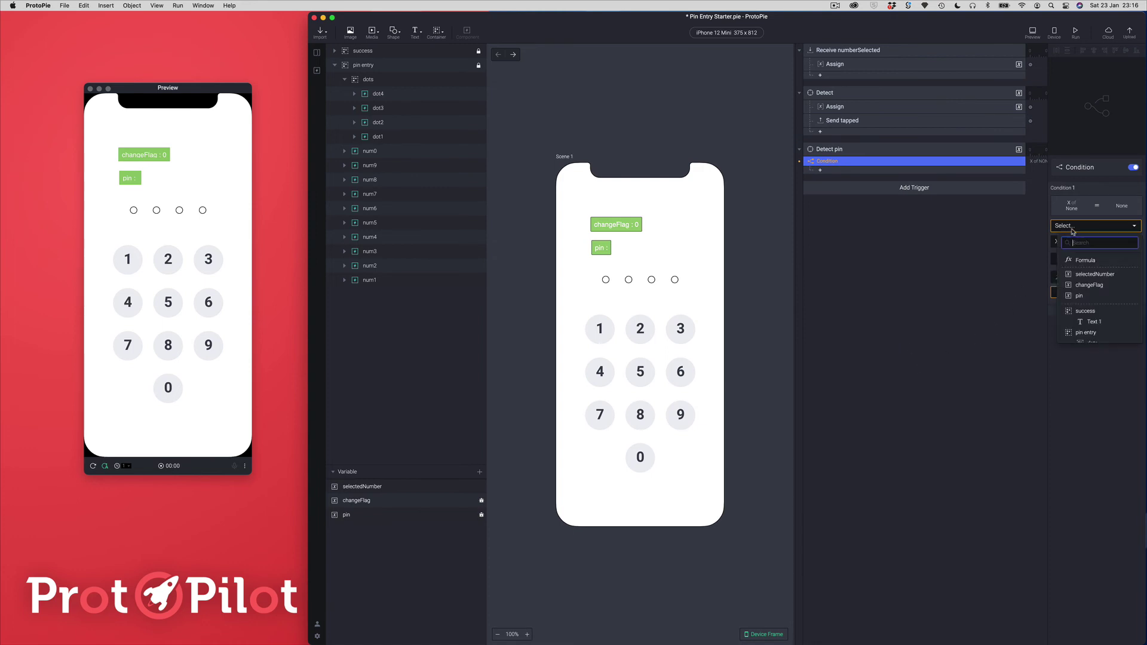
click(1076, 297)
click(1068, 277)
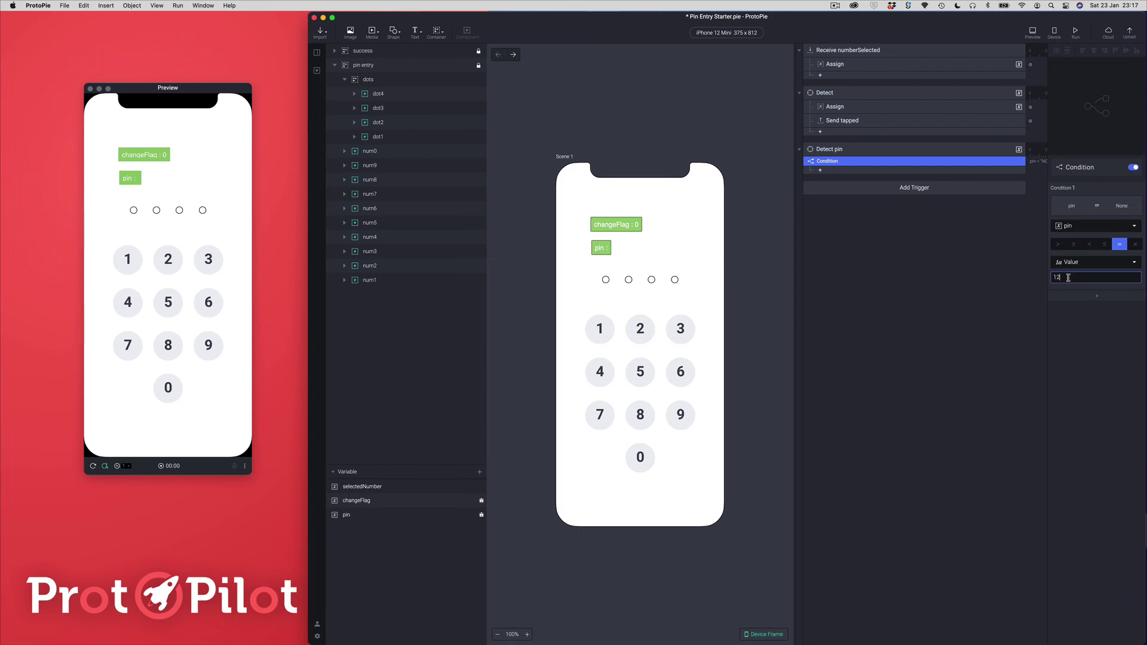
click(1105, 346)
- Rename the condition to 'if pin is correct'
double_click(834, 161)
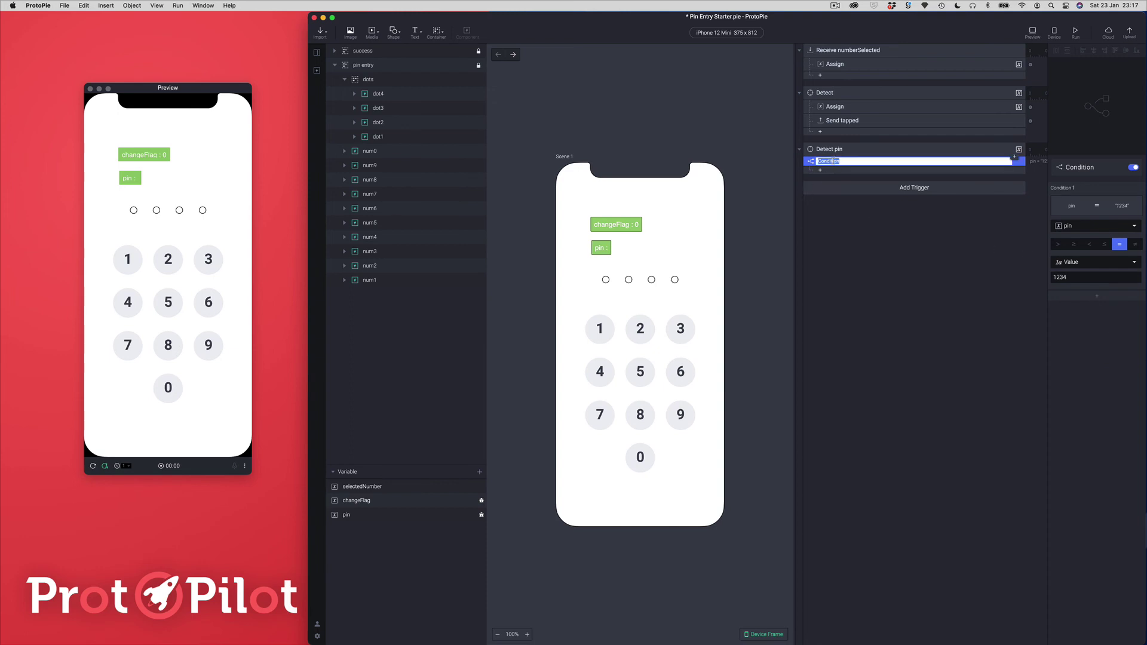
text(if pin is correct)
key(Return)
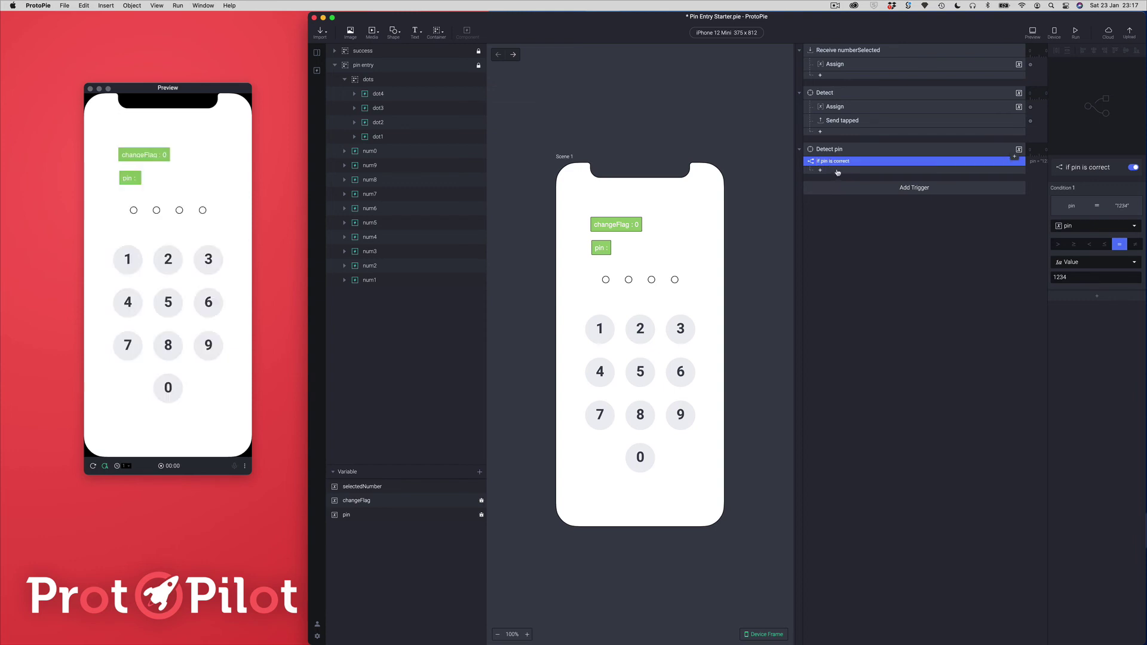
click(335, 65)
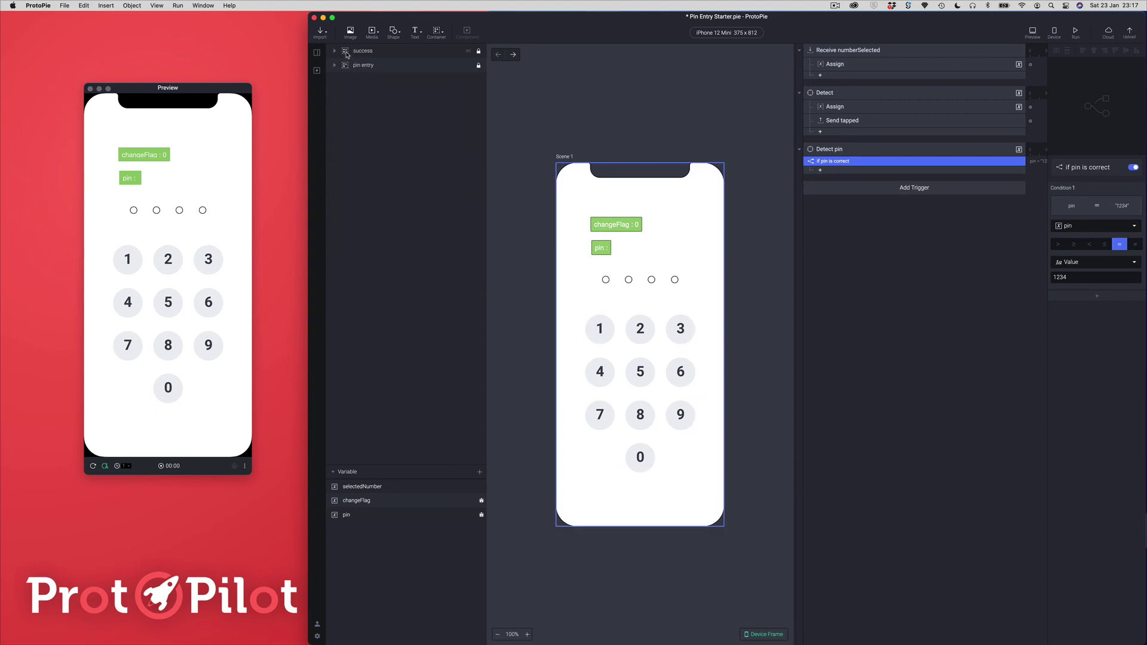
click(346, 53)
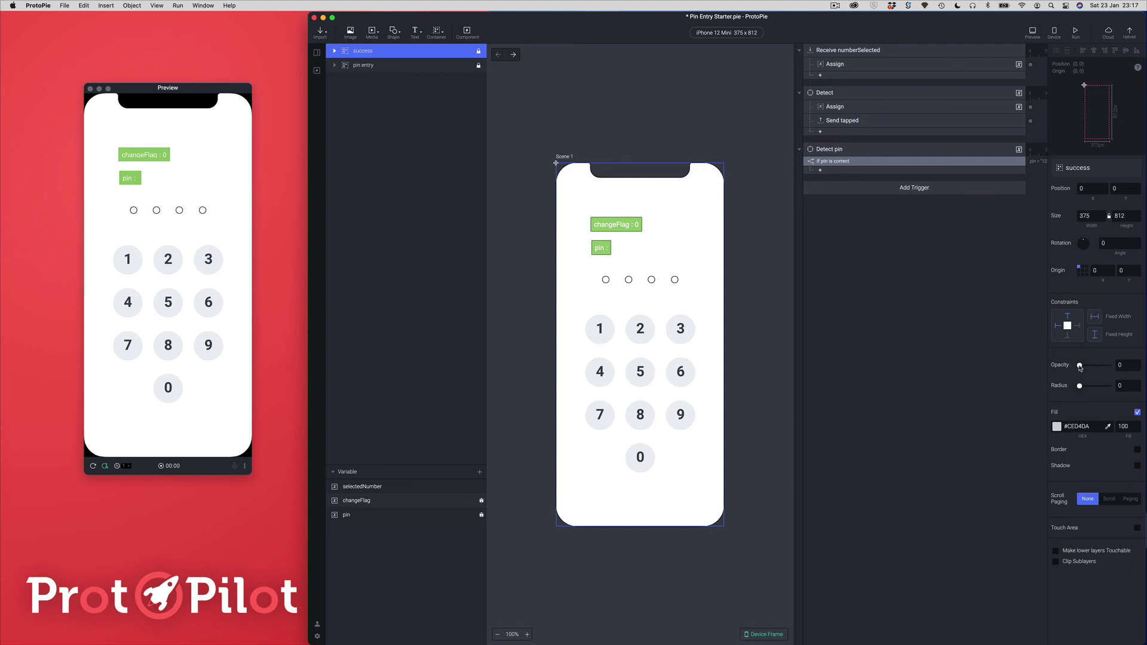
drag(1080, 365, 1109, 365)
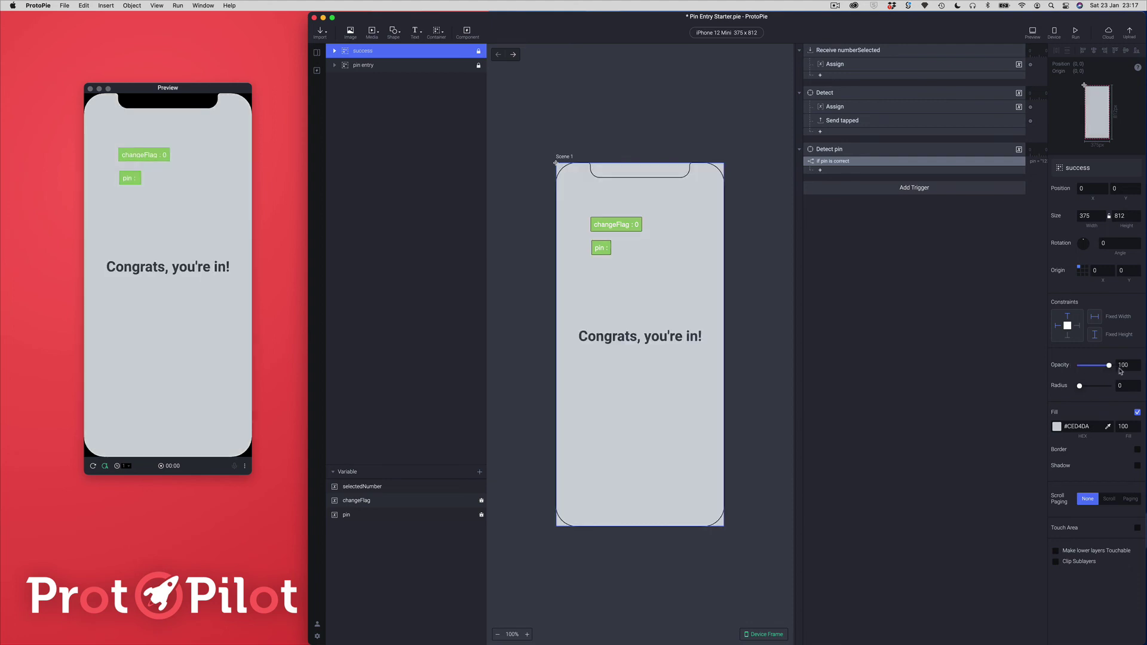
drag(1096, 365, 1077, 366)
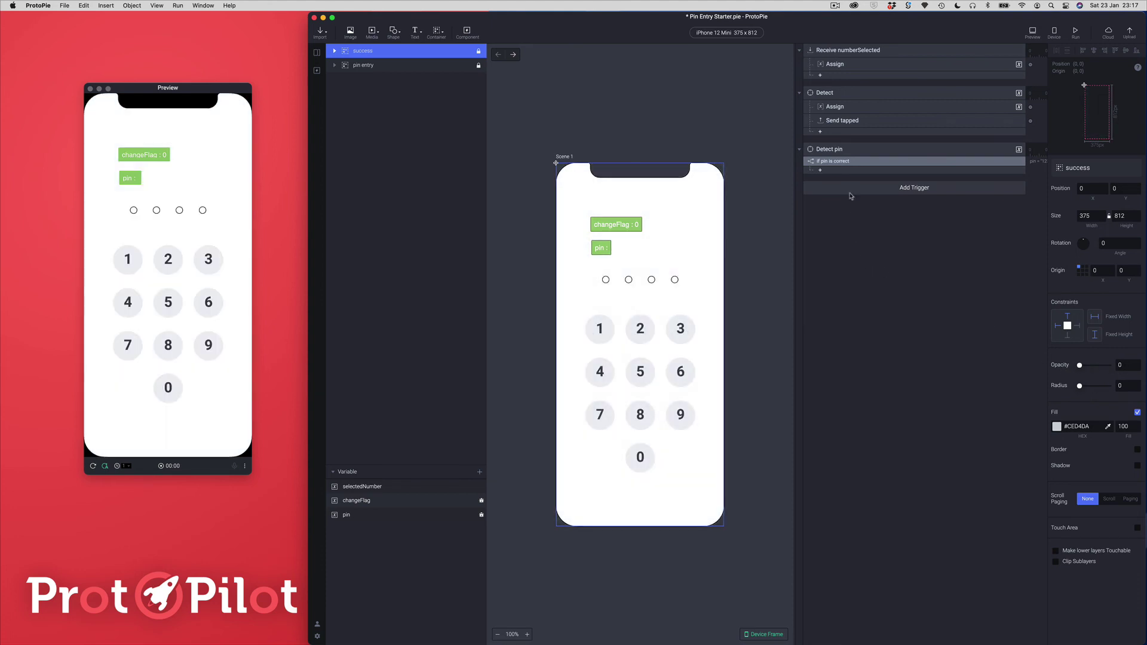
- Add an Opacity response setting the pin entry layer to 0
click(835, 162)
click(835, 171)
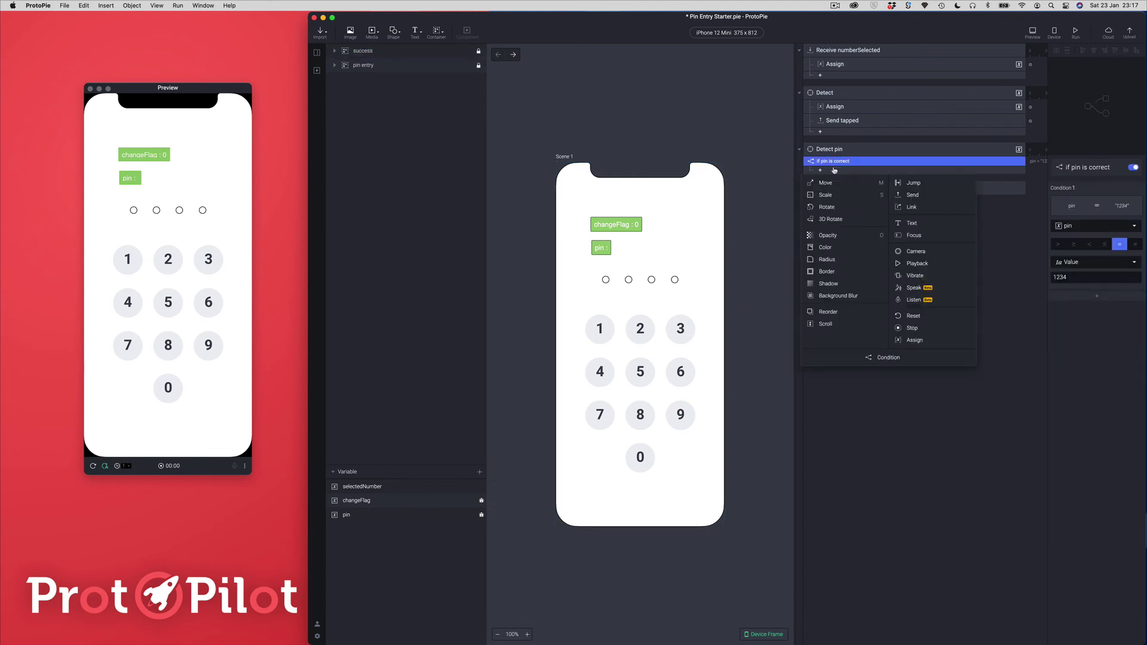
click(831, 236)
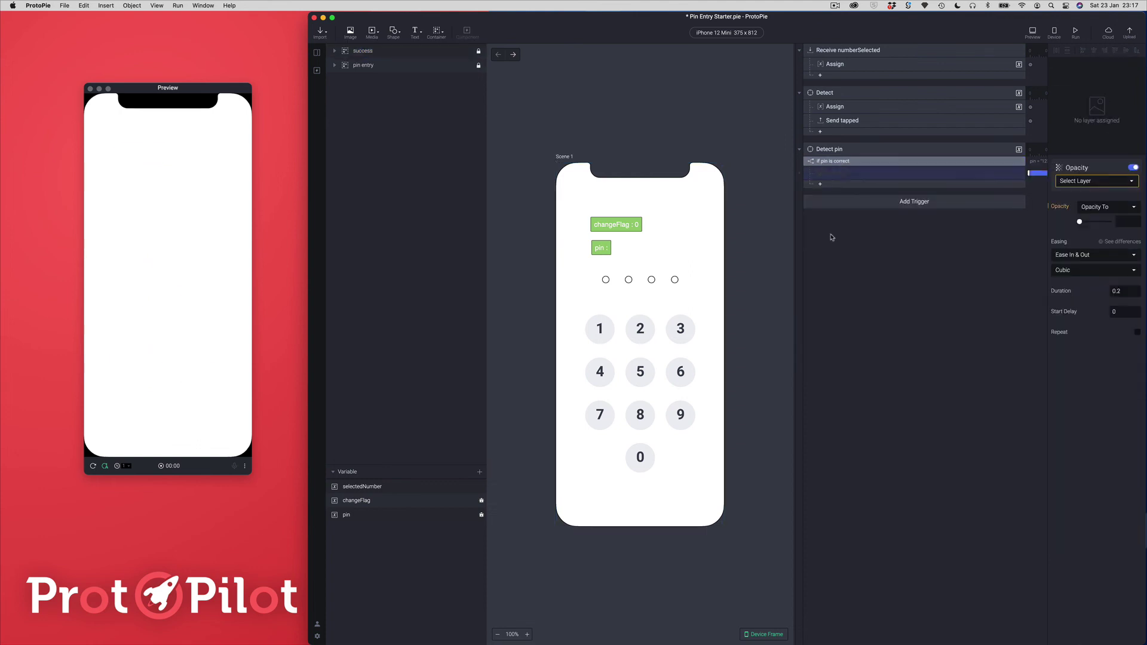
click(1075, 185)
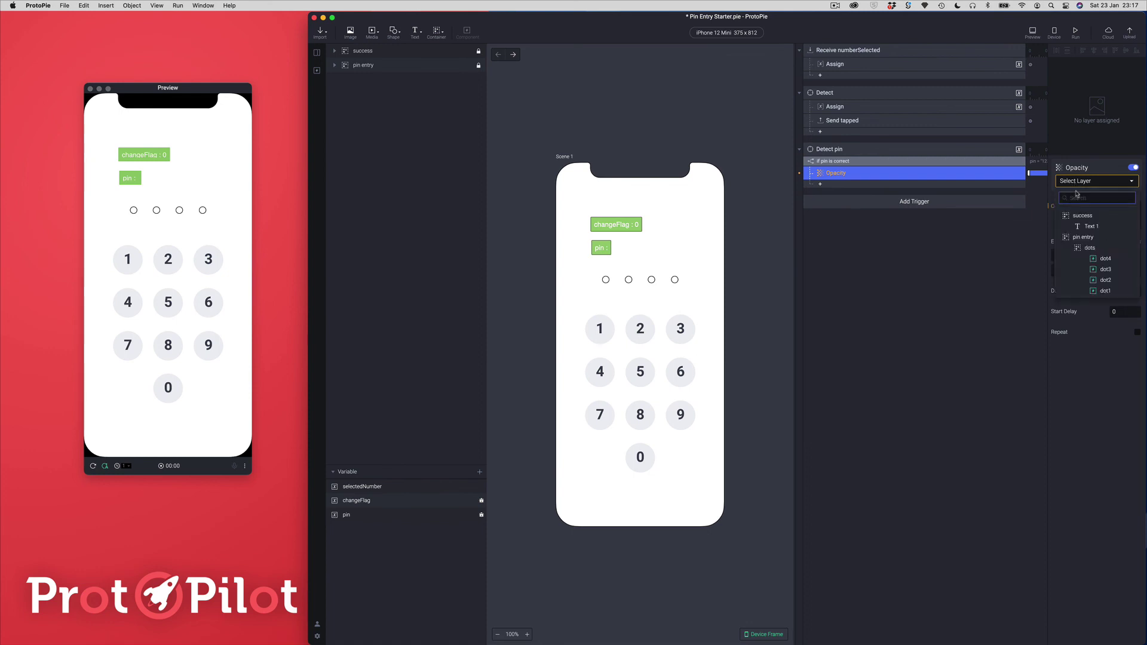
click(1067, 241)
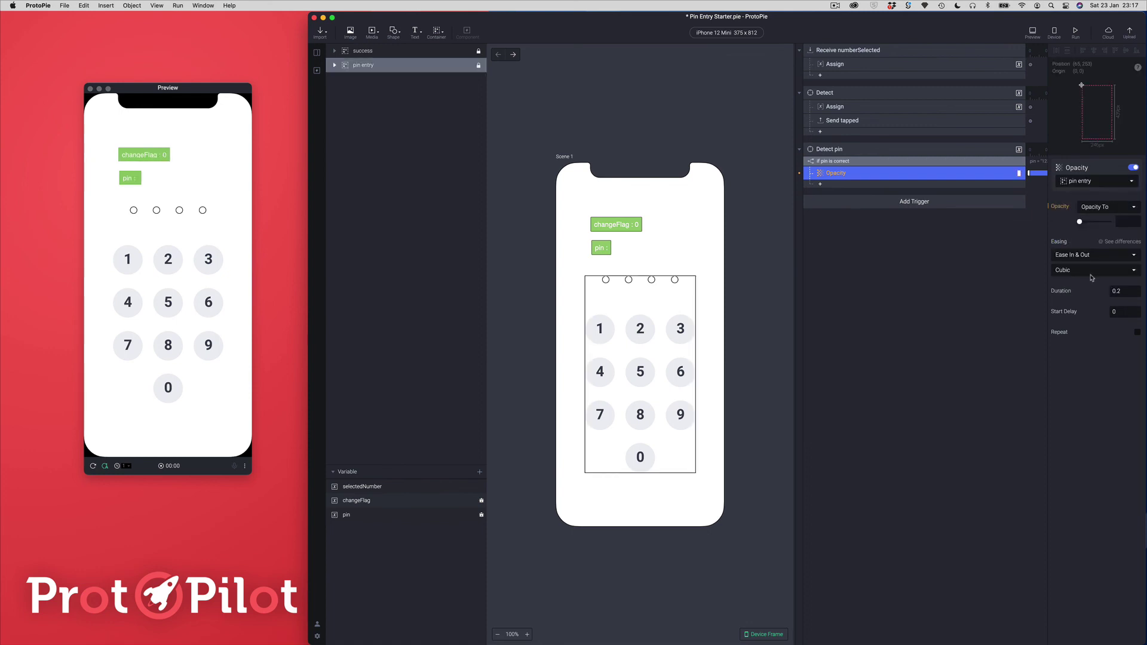
drag(1086, 225, 1072, 223)
- Add a second Opacity response setting the success layer to 100
click(821, 184)
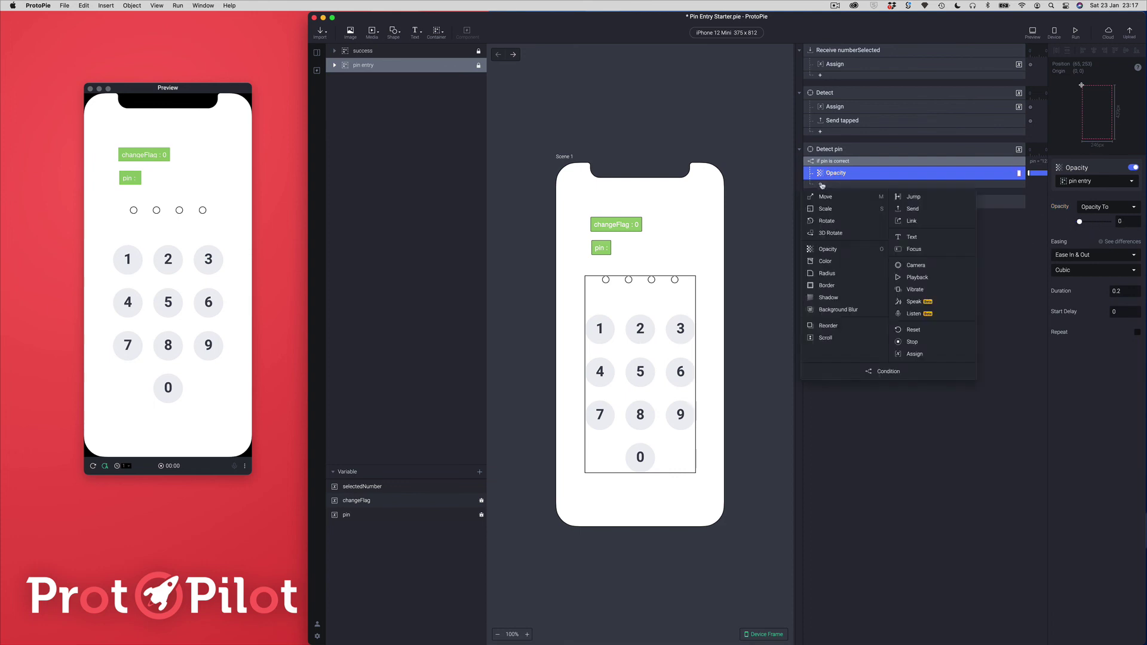
click(824, 250)
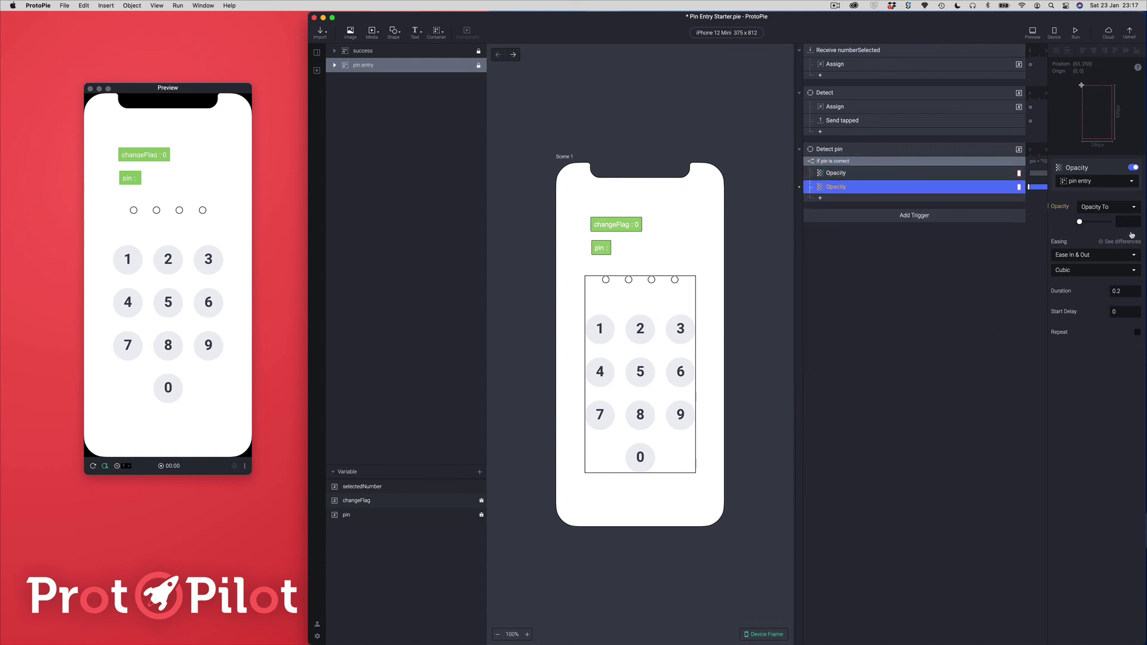
click(1087, 183)
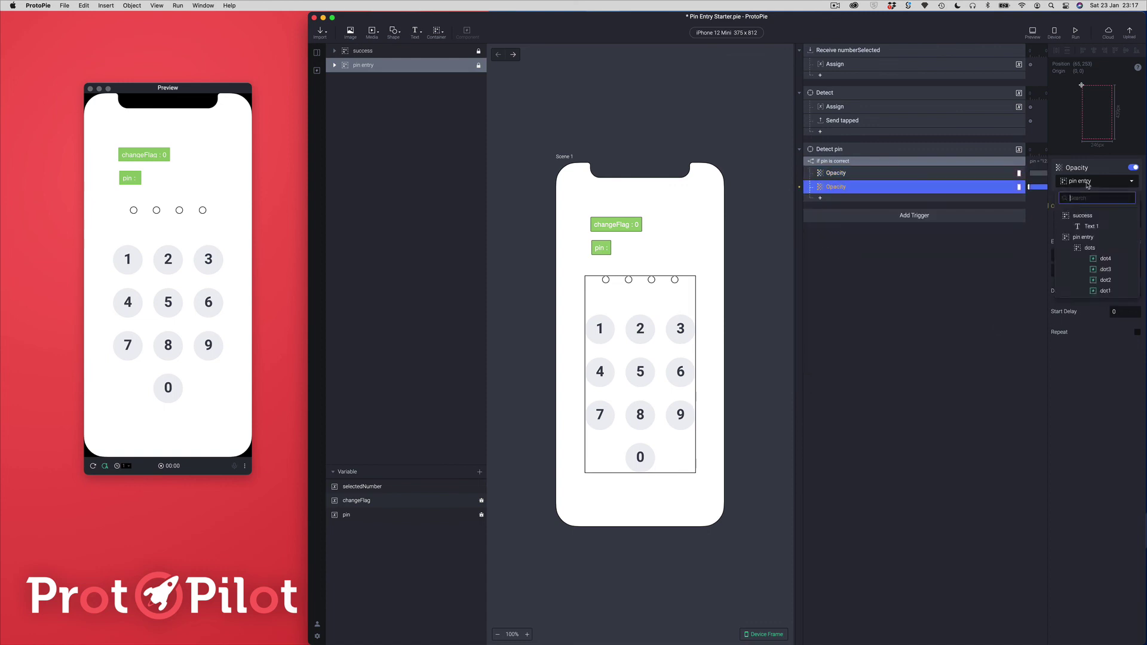
click(1075, 218)
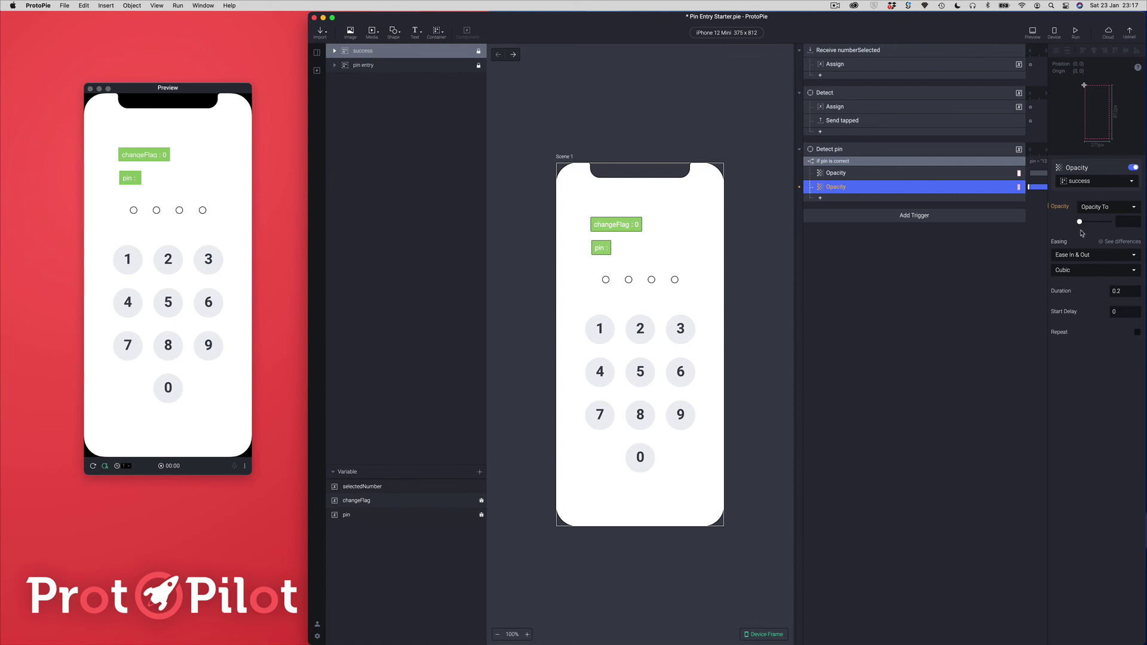
drag(1079, 222, 1123, 229)
click(866, 291)
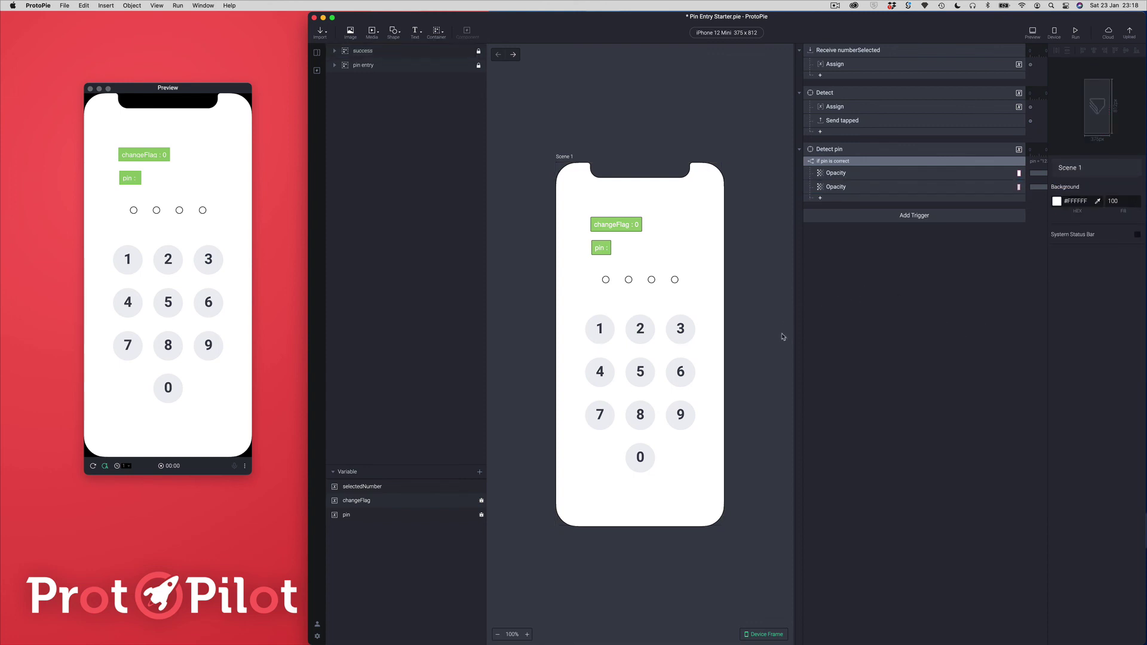
- Hide the changeFlag and pin debug labels
click(135, 95)
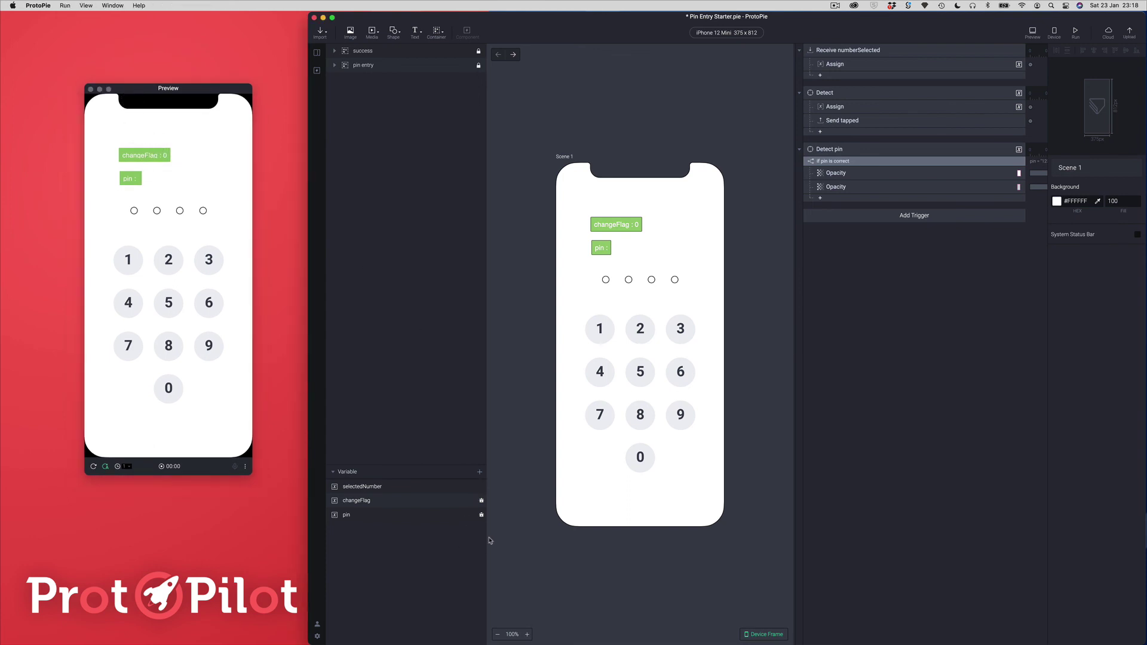
click(479, 500)
click(481, 500)
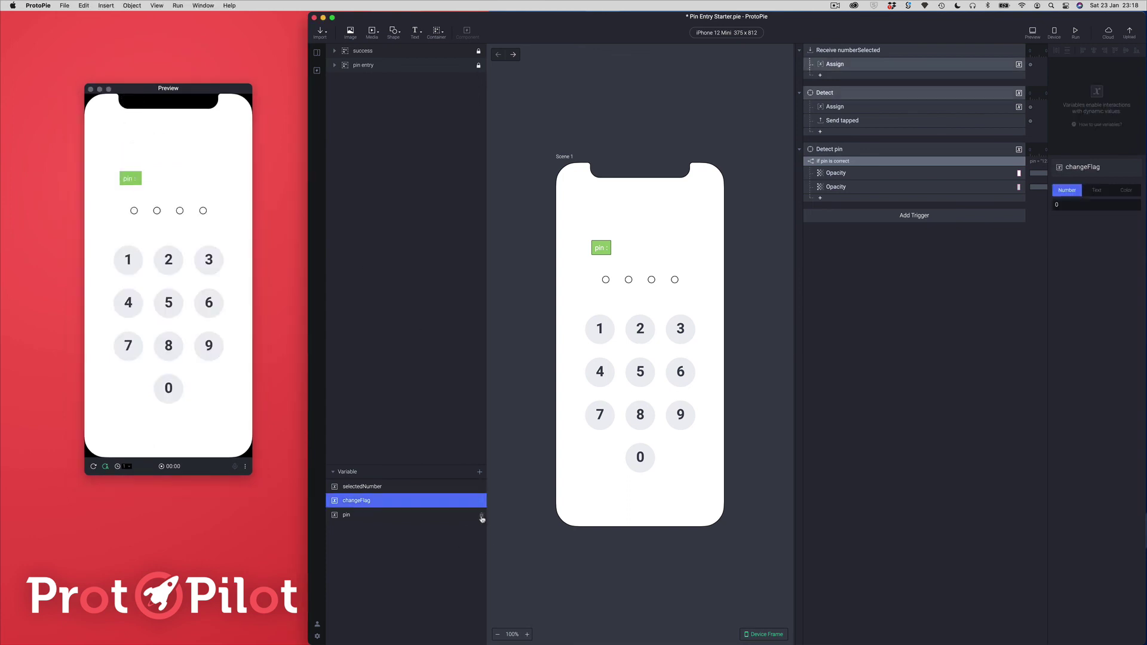
click(481, 515)
drag(147, 92, 151, 89)
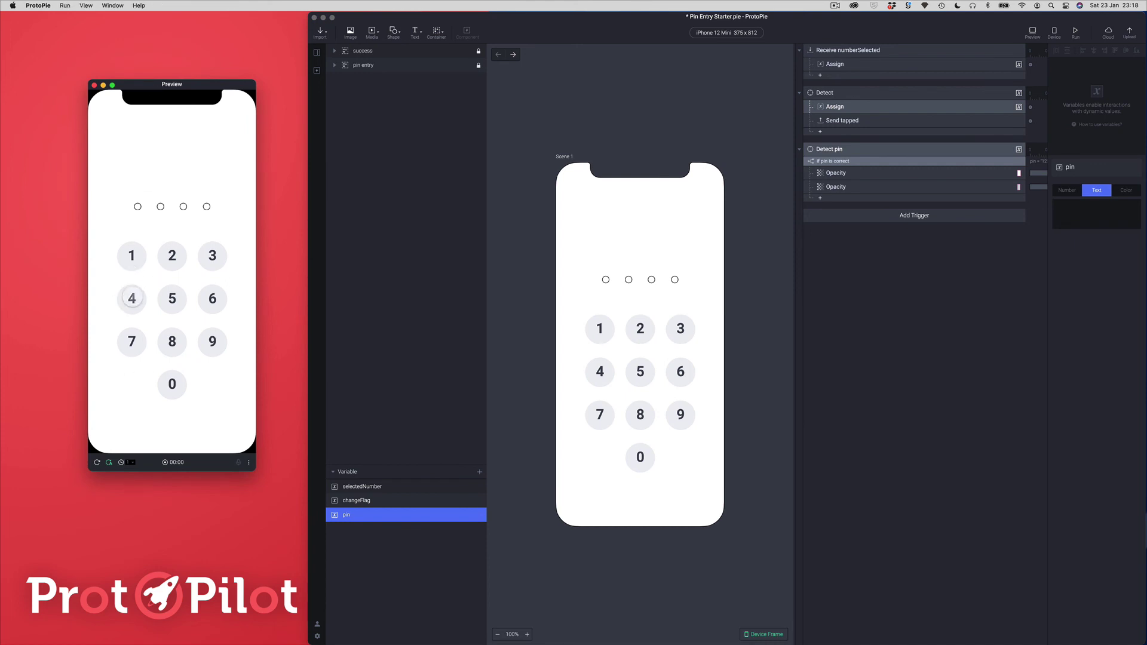
- Enter the wrong PIN 4589 on the preview keypad
click(132, 298)
click(177, 307)
click(173, 345)
click(208, 351)
click(831, 167)
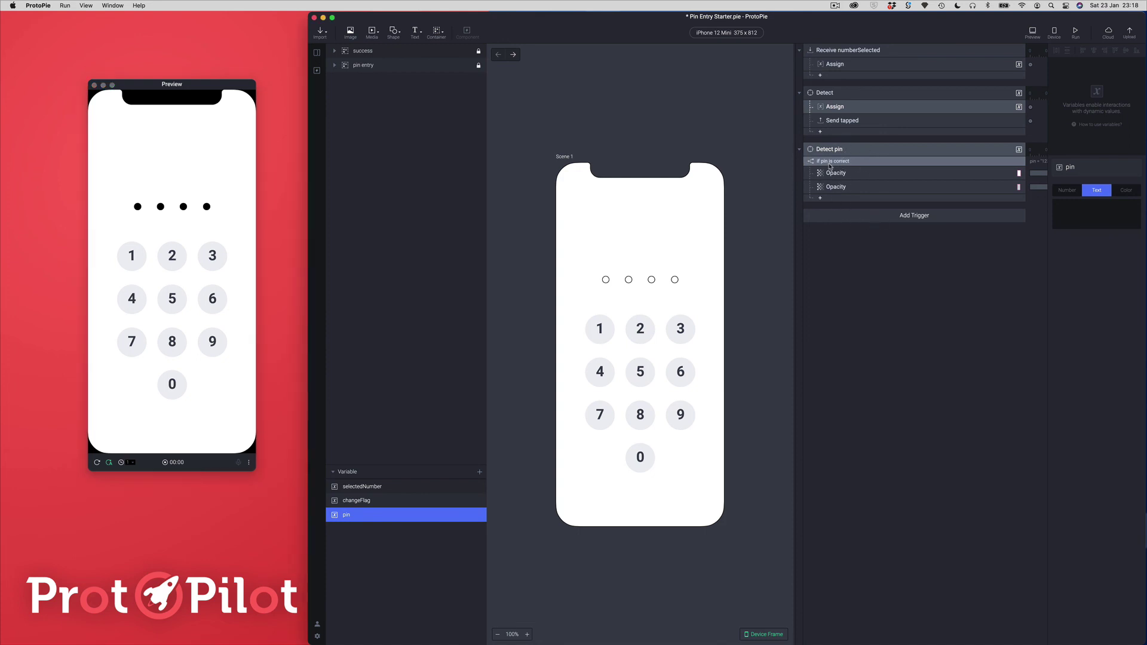
- Add a second Detect pin condition checking that pin is not equal to 1234
click(821, 199)
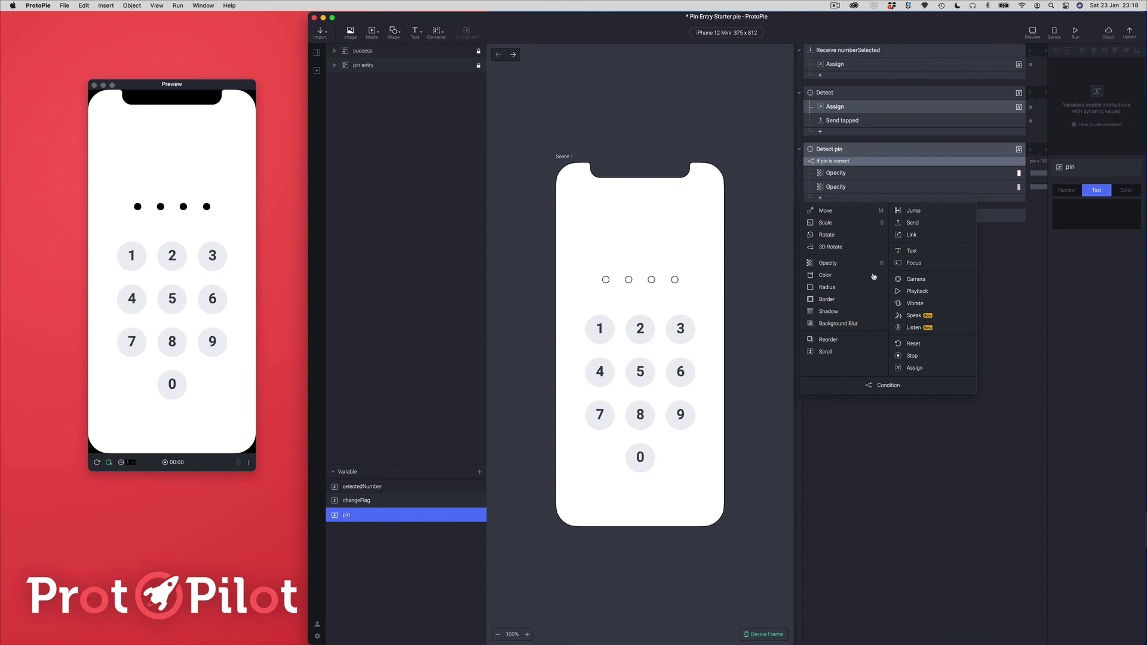
click(886, 386)
click(1082, 226)
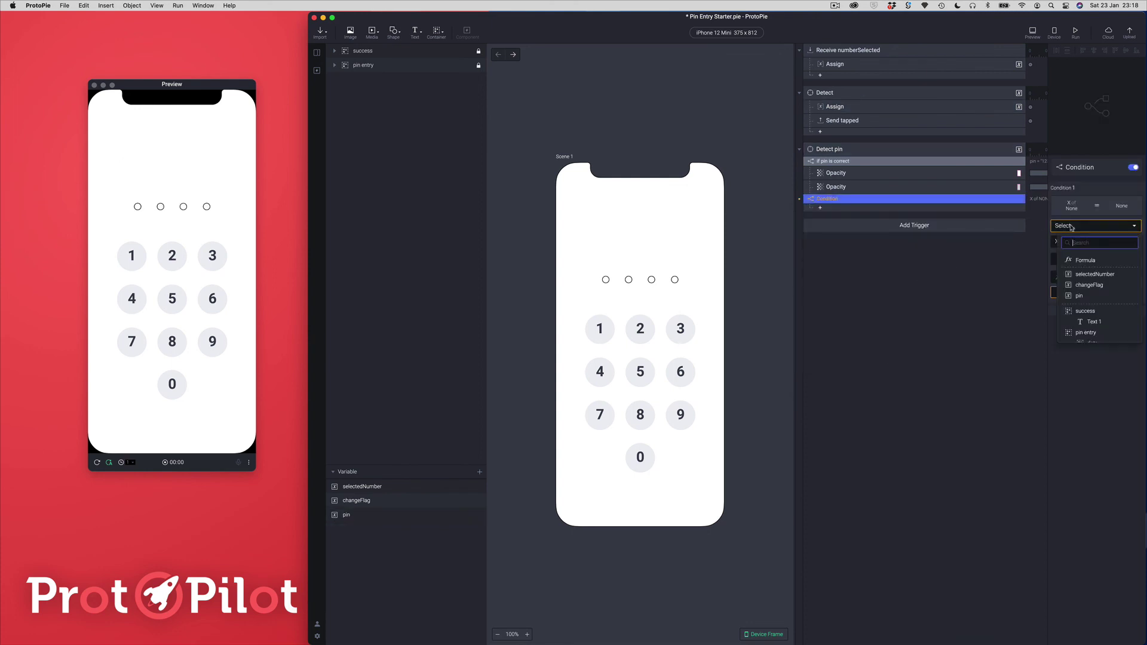
click(1080, 296)
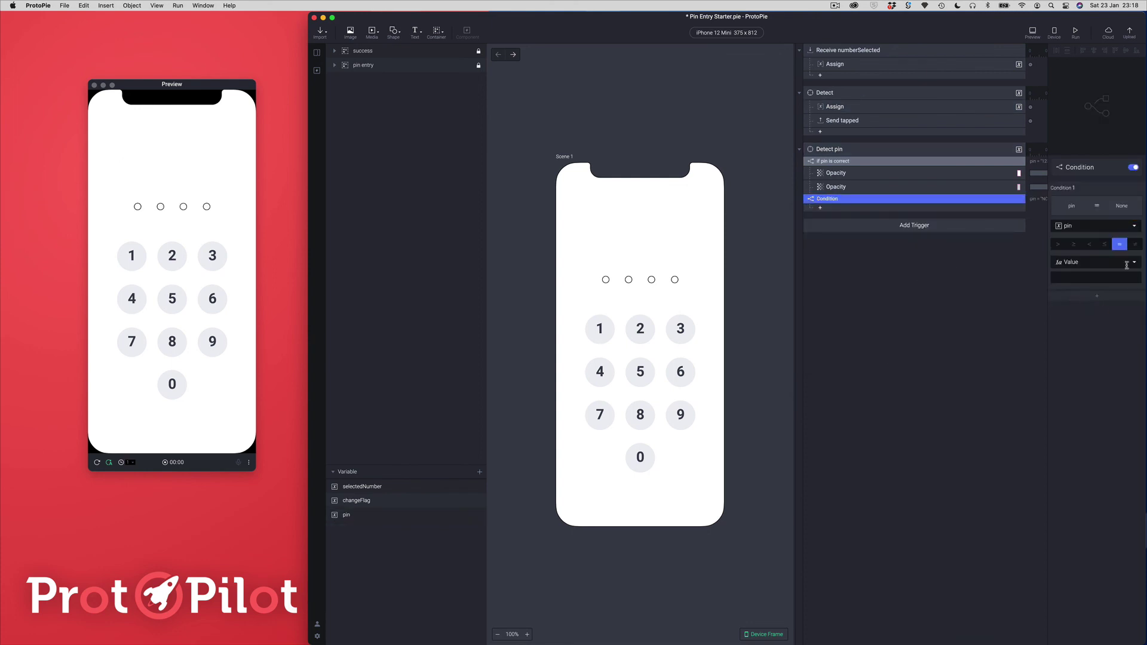
click(1135, 245)
click(1075, 277)
text(1234)
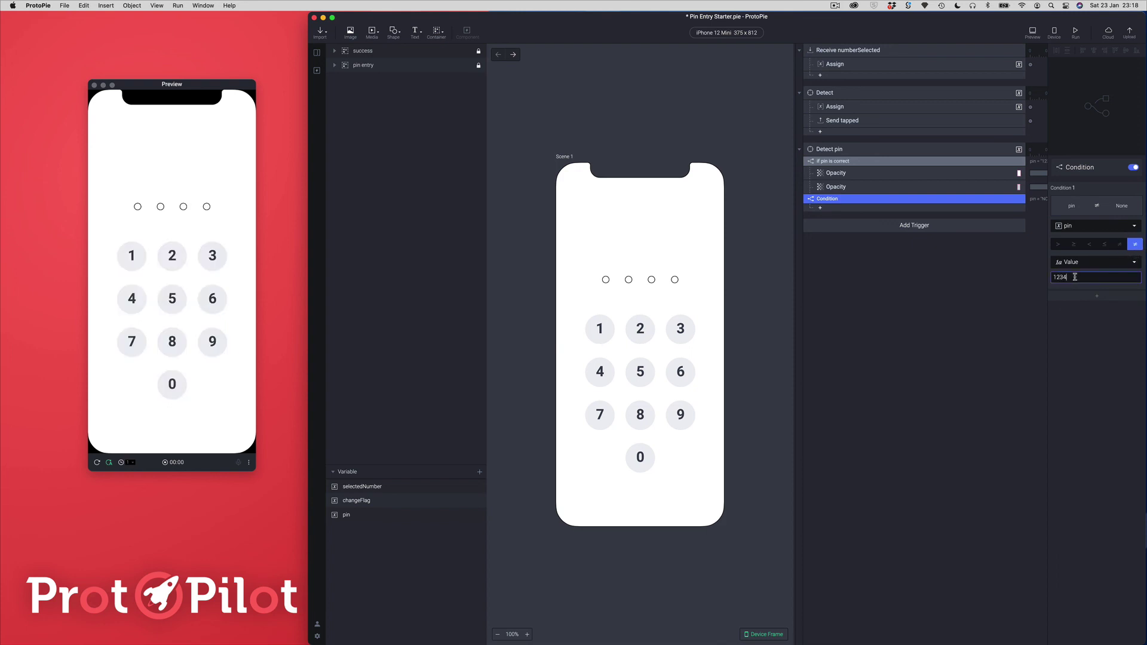
key(Return)
click(834, 162)
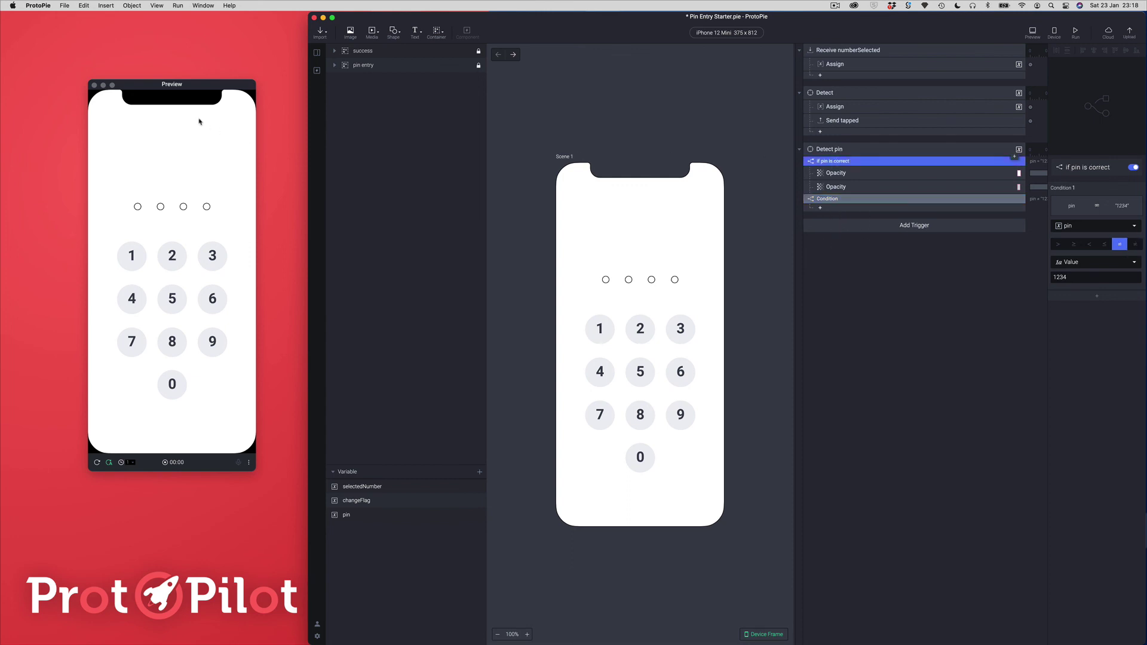
- Enter 1234 on the preview keypad to reach the 'Congrats, you're in!' screen
click(138, 121)
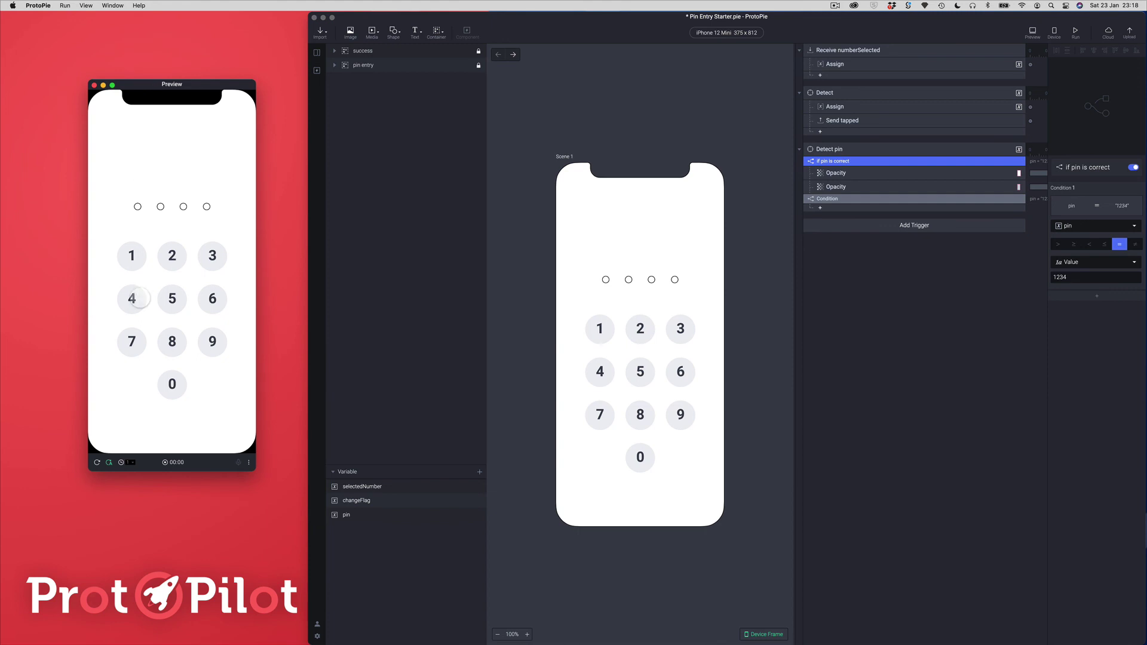
click(125, 258)
click(174, 256)
click(213, 258)
click(132, 304)
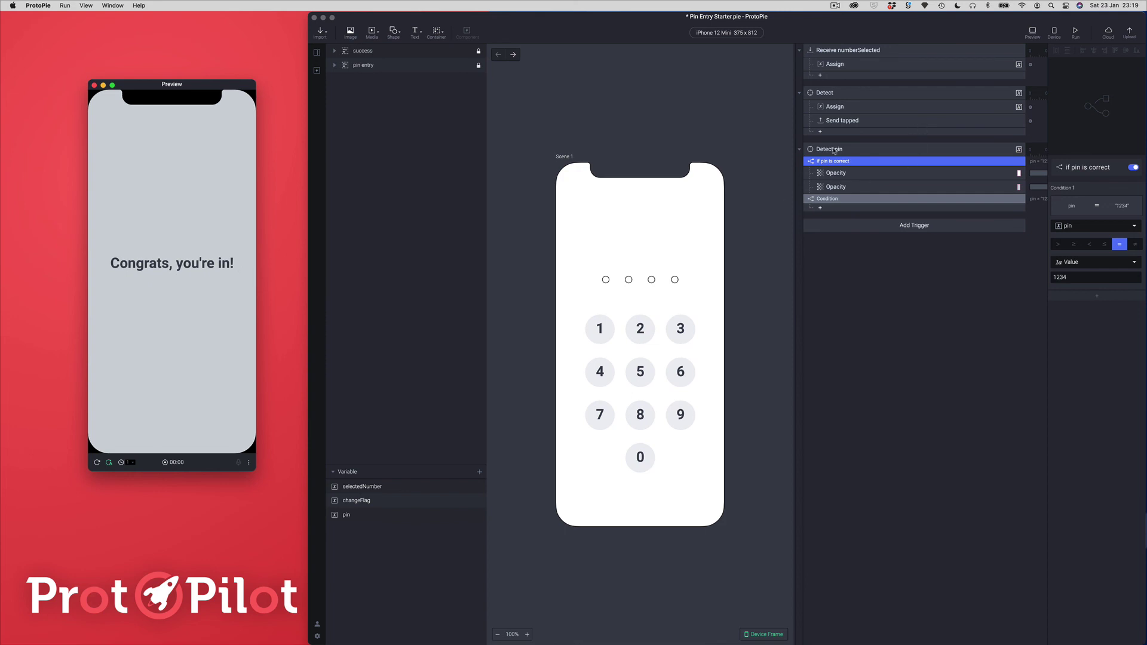
click(380, 508)
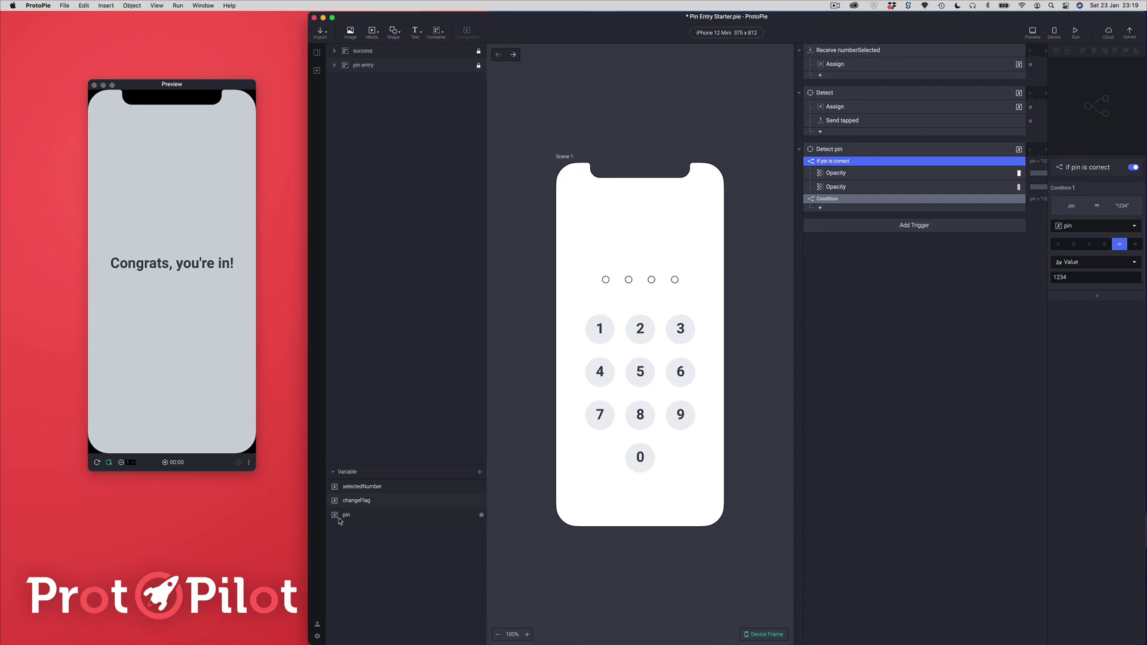